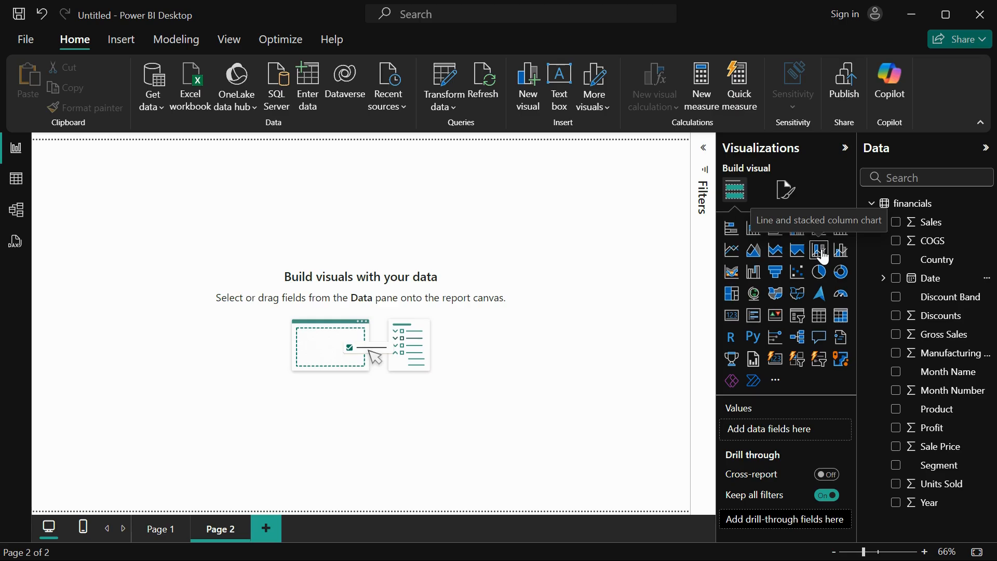
Insert a line and stacked column chart on Page 2, move it toward the canvas centre and enlarge it.
click(822, 256)
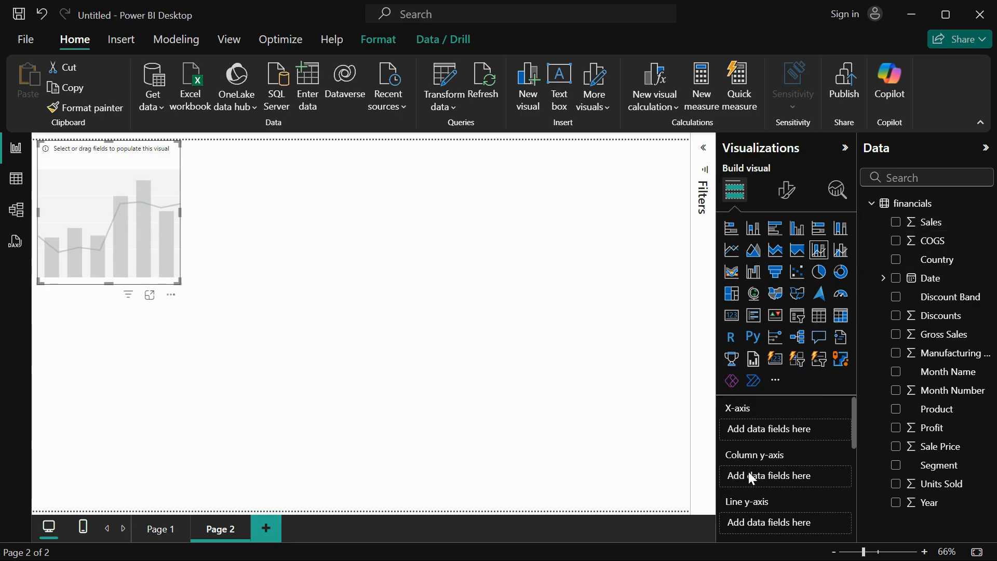
scroll(748, 471, down, 3)
scroll(748, 472, down, 2)
scroll(748, 471, up, 5)
drag(121, 199, 375, 273)
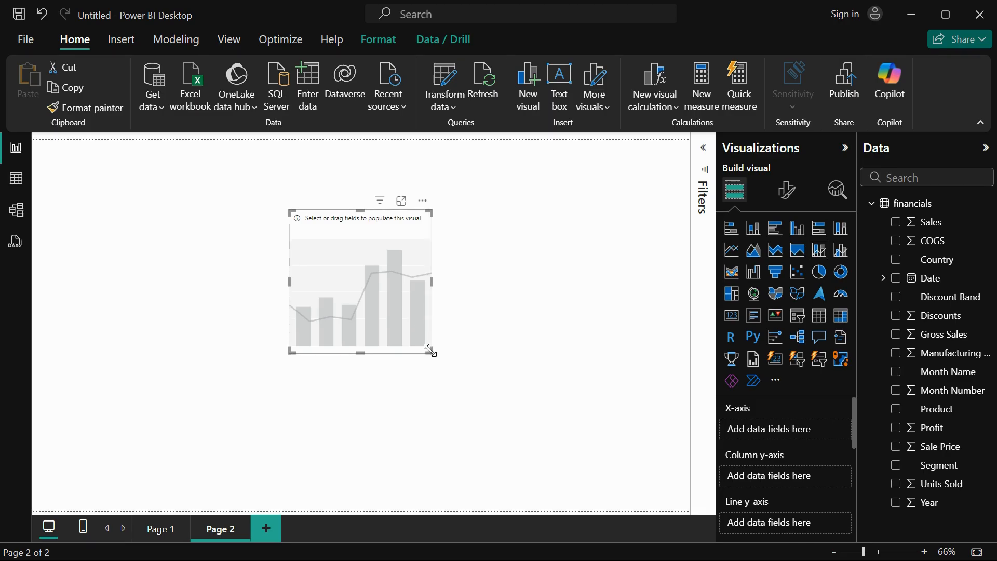
drag(430, 348, 554, 442)
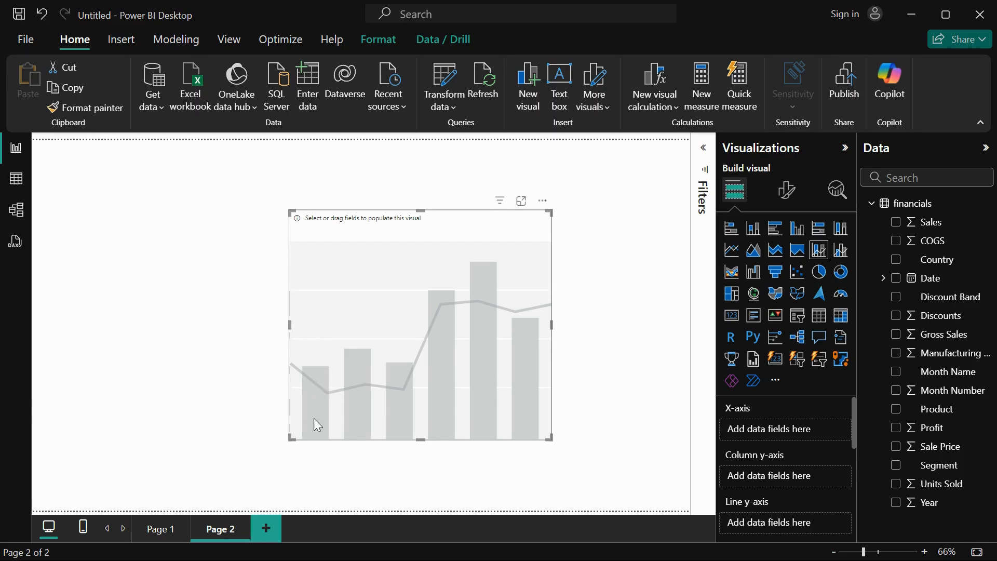
Plot Sales as columns by the Year level of the Date hierarchy and widen the chart.
click(882, 279)
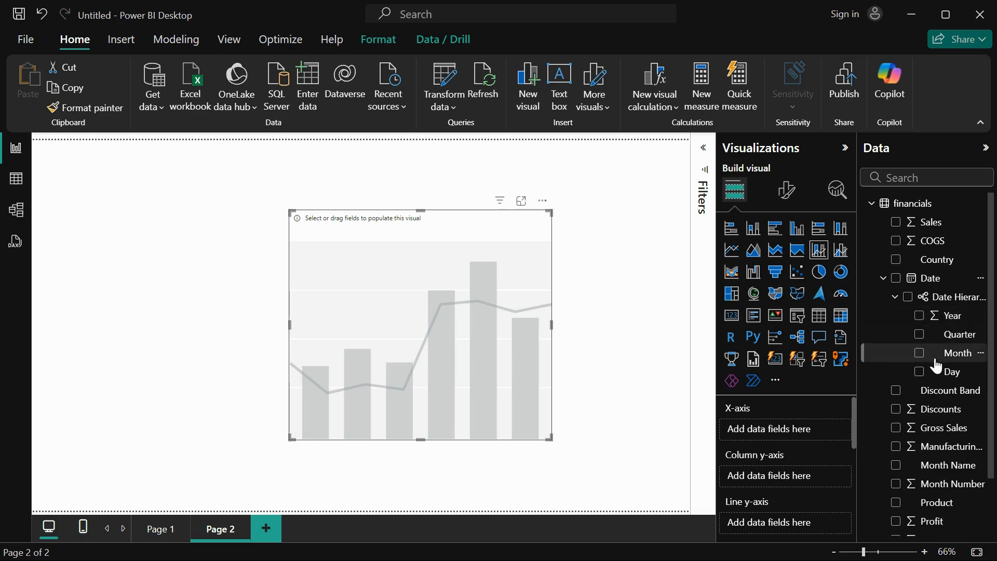
click(919, 316)
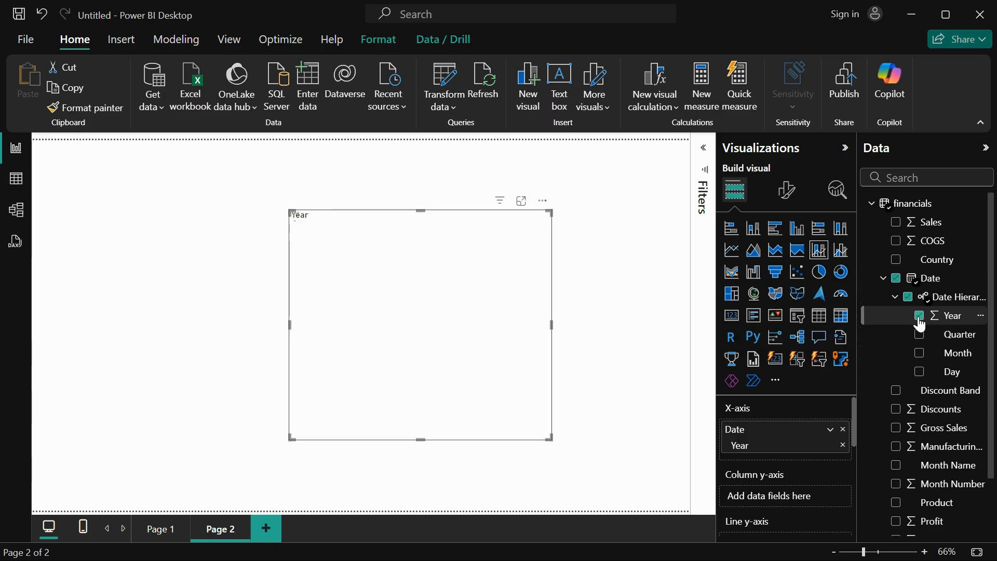
scroll(822, 495, down, 2)
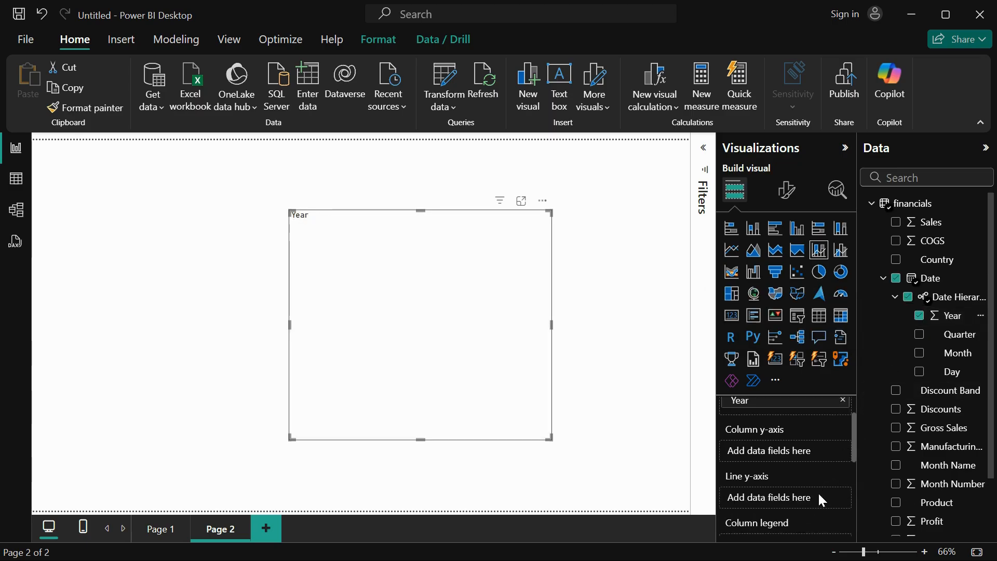
click(896, 226)
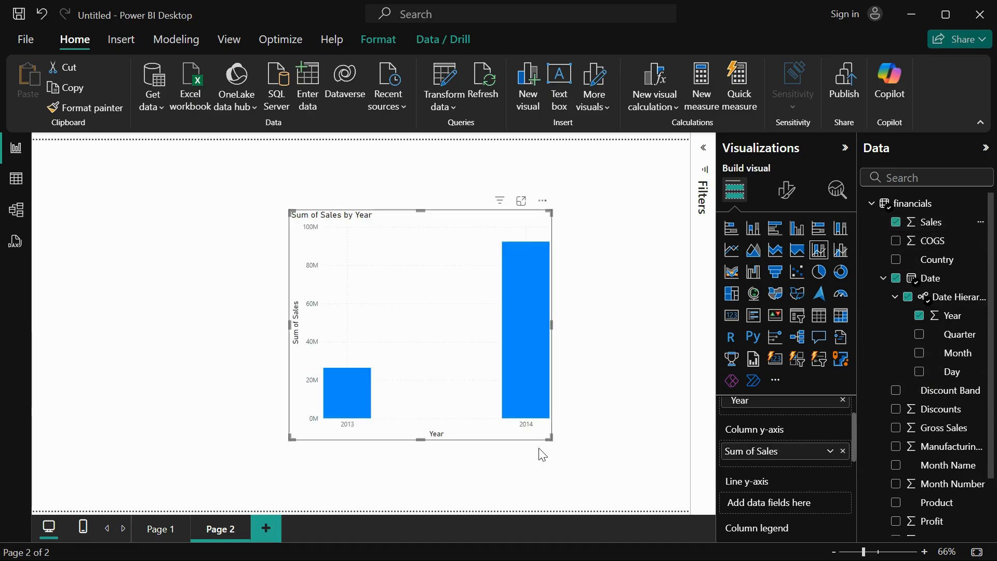
drag(551, 437, 624, 452)
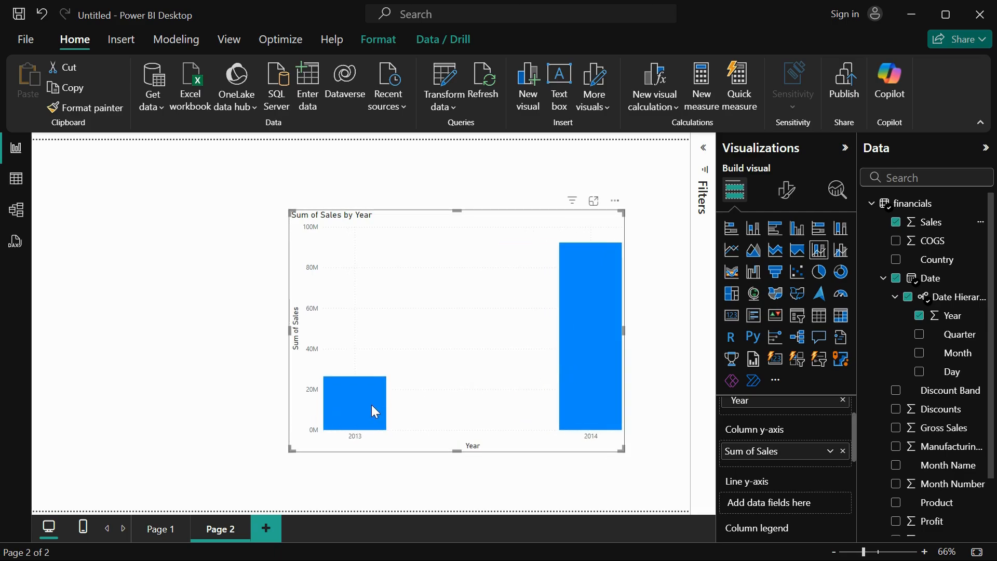
Add Profit to the chart and assign it to the line y-axis instead of the column y-axis.
mouse_move(573, 399)
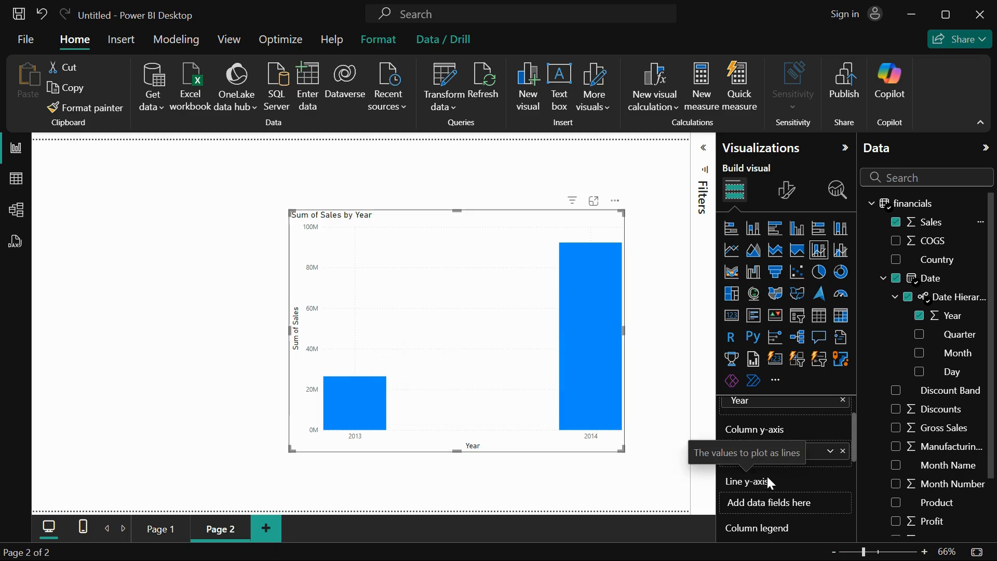
scroll(900, 452, down, 3)
click(897, 451)
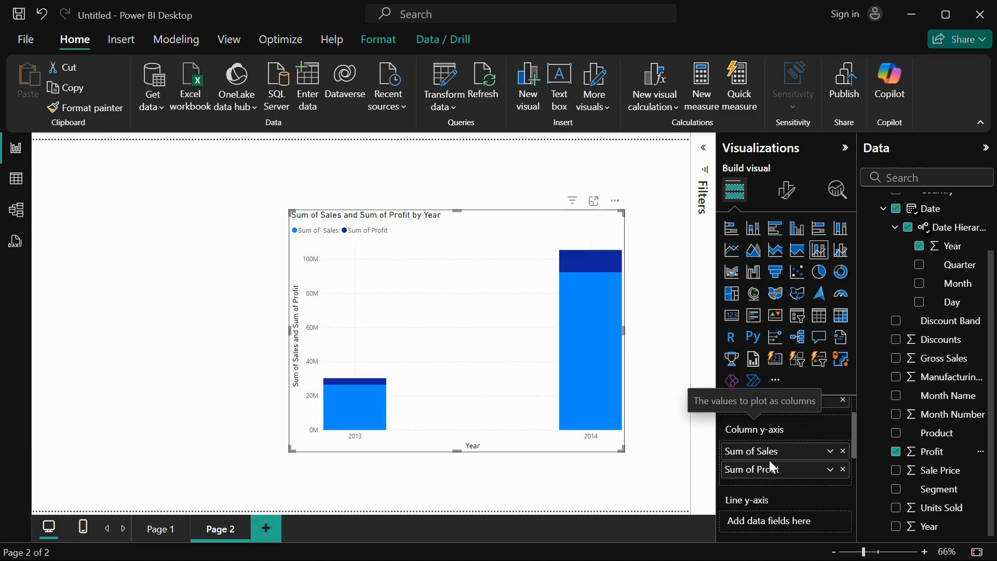
drag(772, 467, 772, 529)
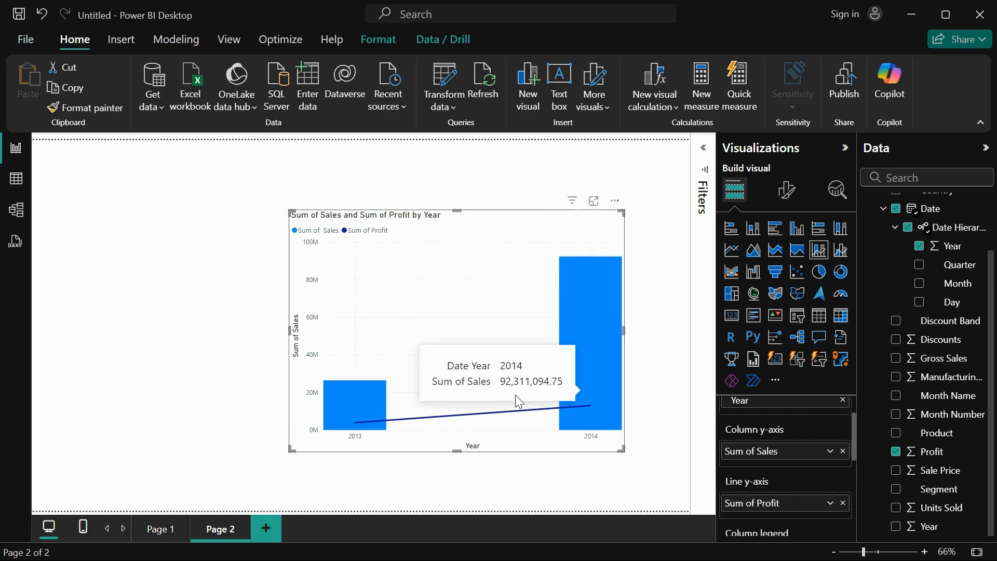
mouse_move(596, 414)
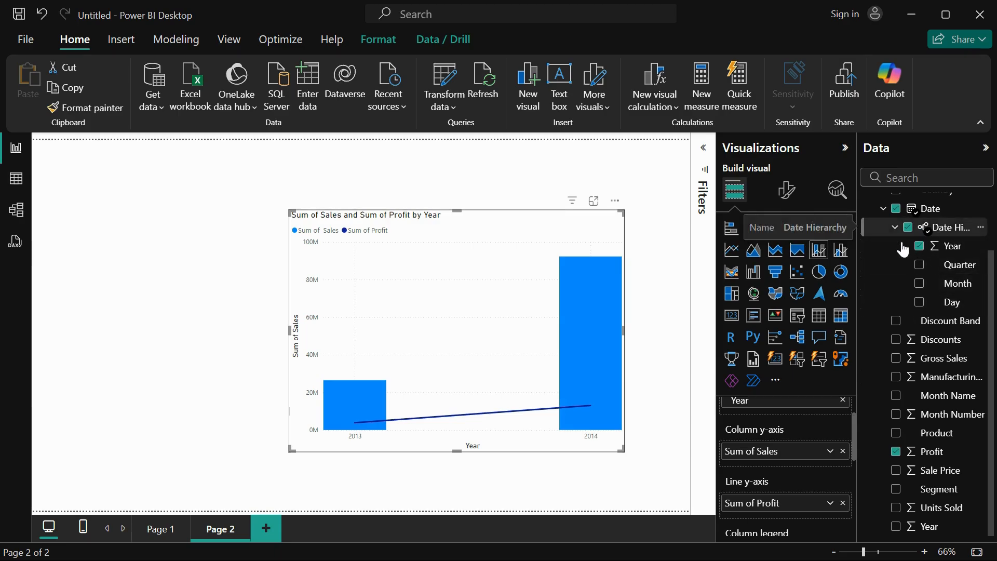
Add the Month level of the Date hierarchy to the chart's x-axis and enlarge the chart slightly.
drag(857, 249, 845, 249)
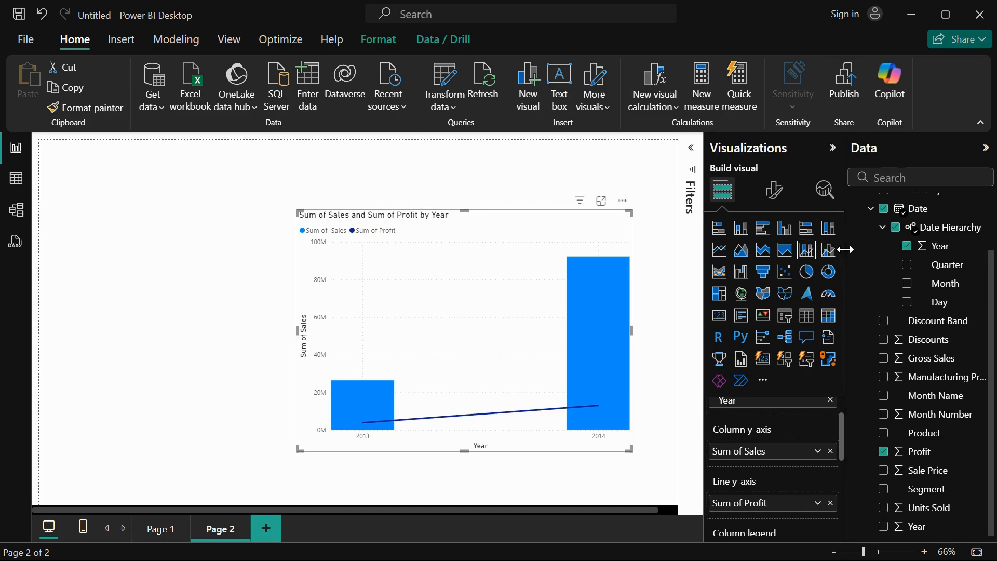
click(906, 283)
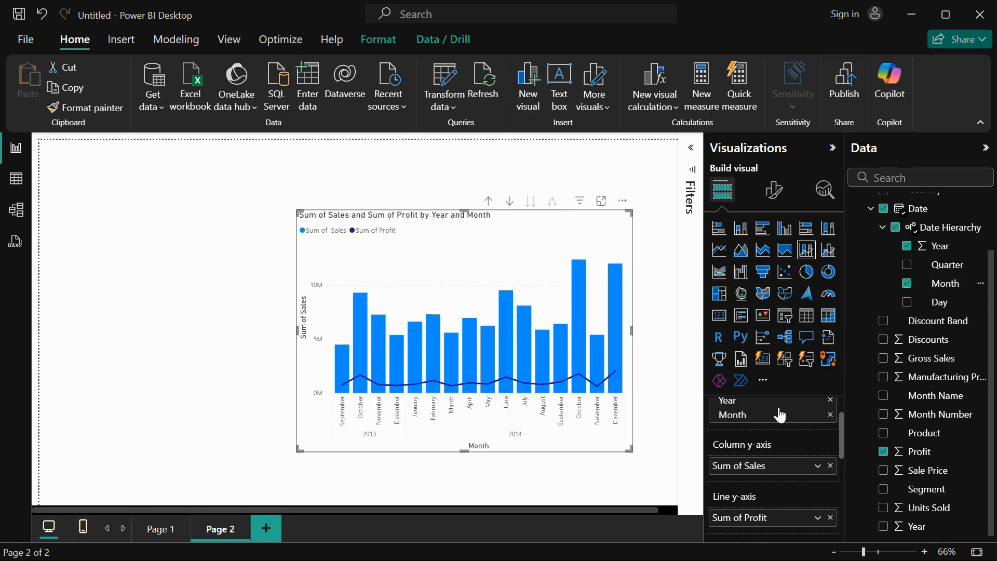
drag(629, 447, 655, 465)
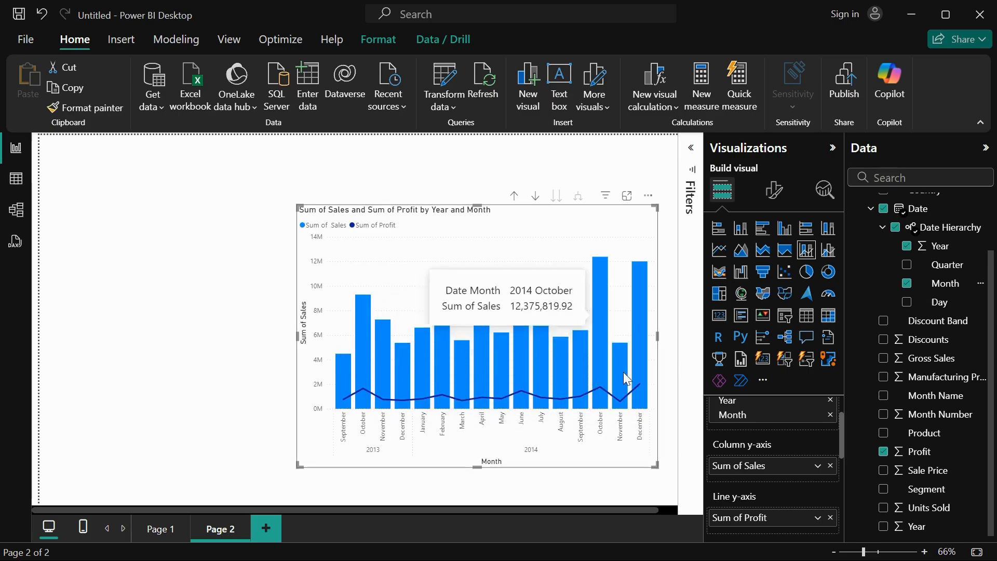
Add COGS to the column y-axis alongside Sales and extend the chart up and to the left.
scroll(945, 416, up, 2)
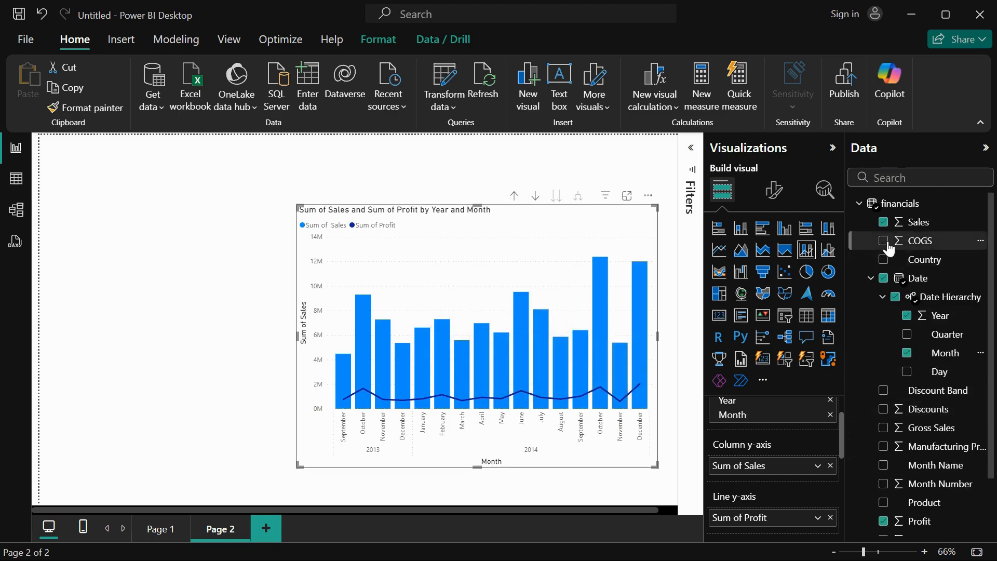
drag(930, 251, 794, 481)
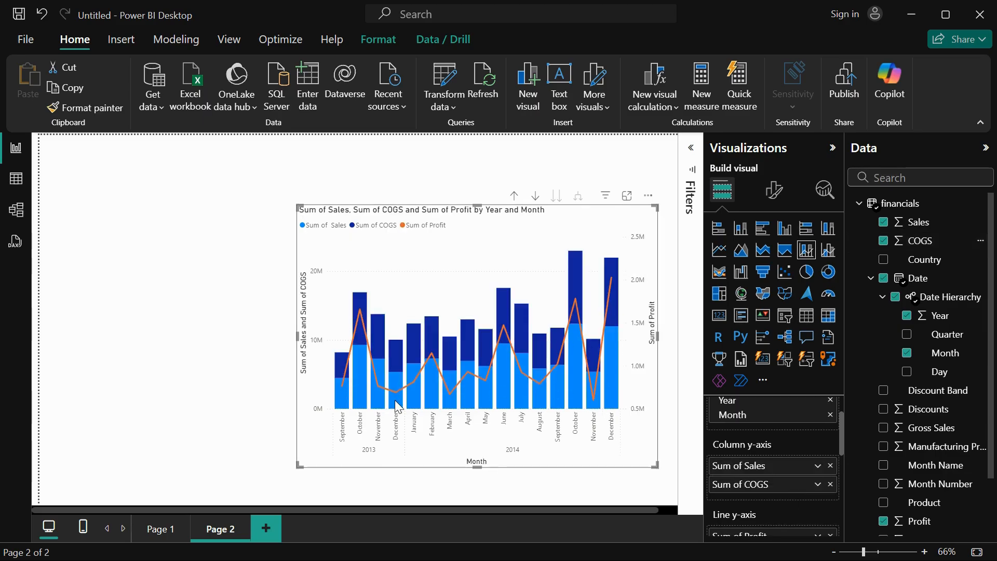
drag(295, 203, 232, 185)
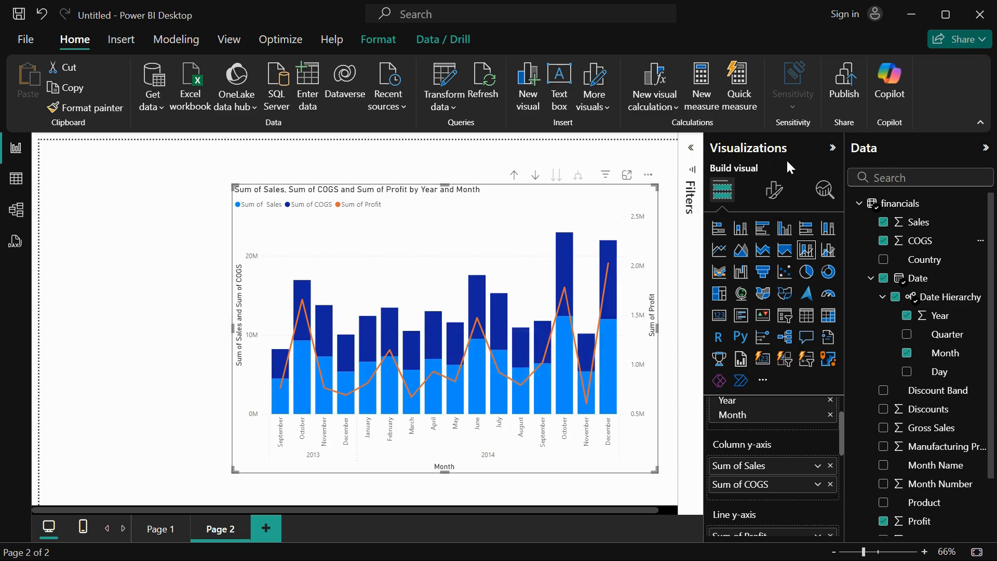
Format the x-axis values in Segoe UI Bold at size 11 with a dark red colour.
click(778, 197)
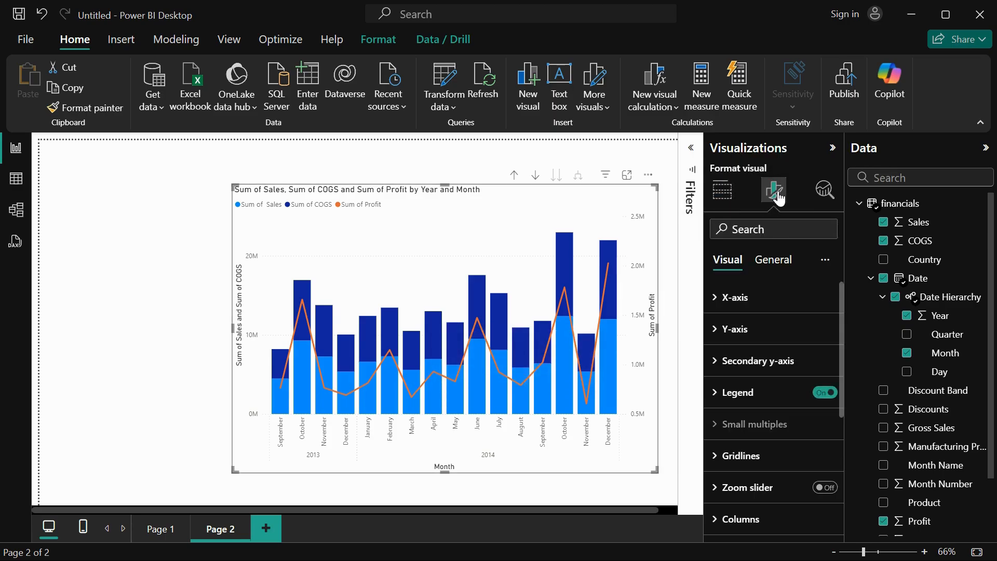
scroll(754, 443, down, 3)
scroll(749, 446, down, 2)
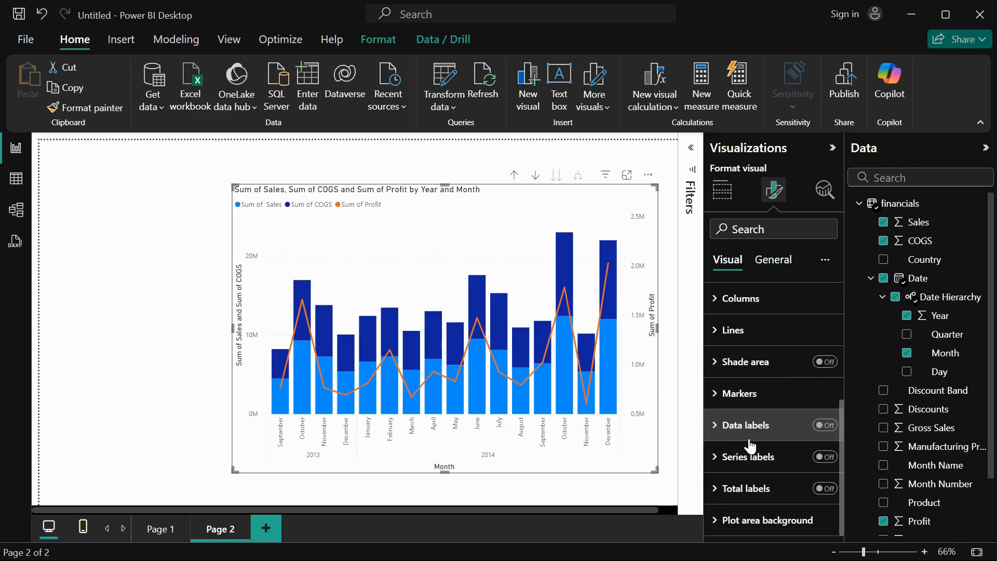
scroll(748, 445, up, 5)
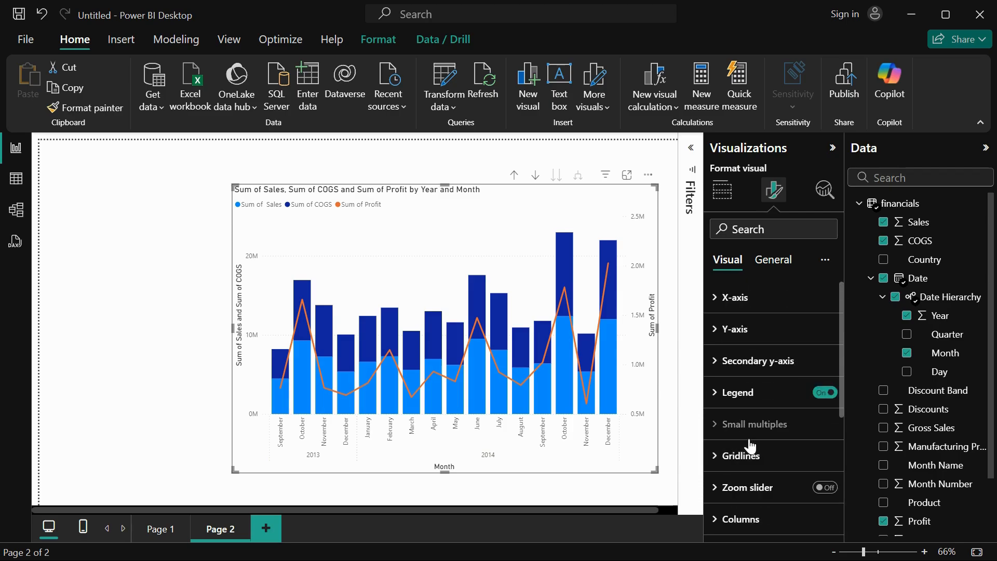
click(734, 296)
scroll(756, 409, down, 1)
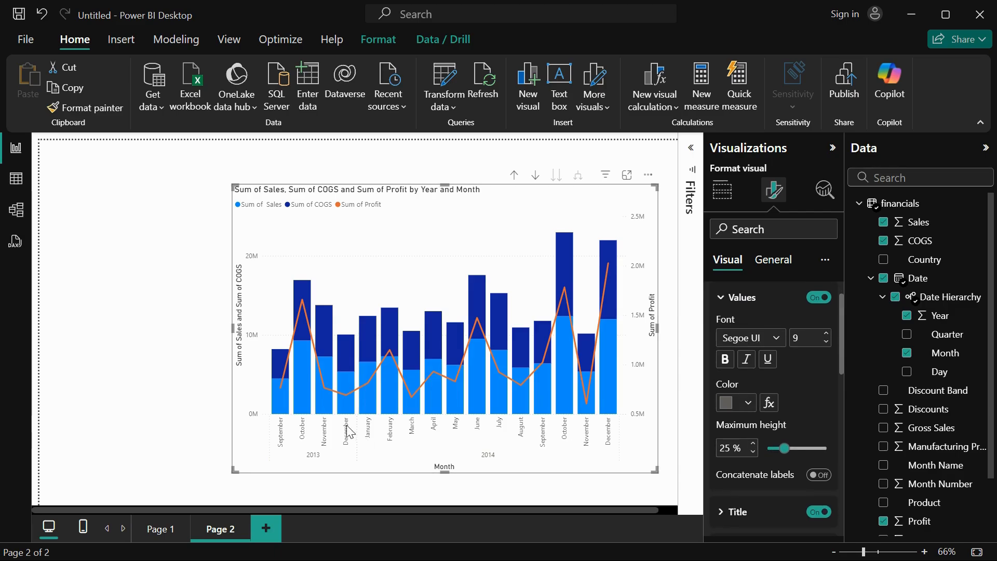
click(753, 338)
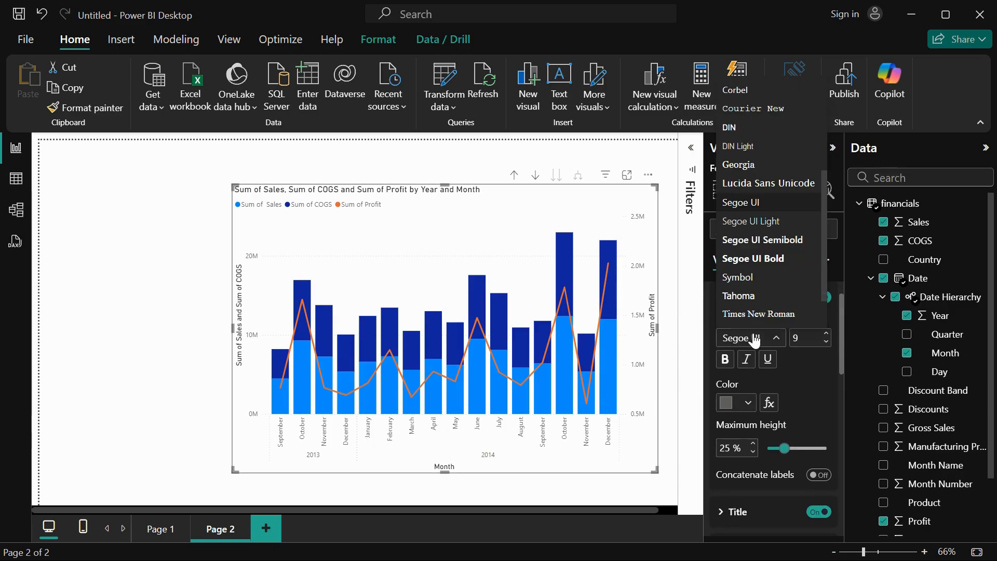
click(766, 269)
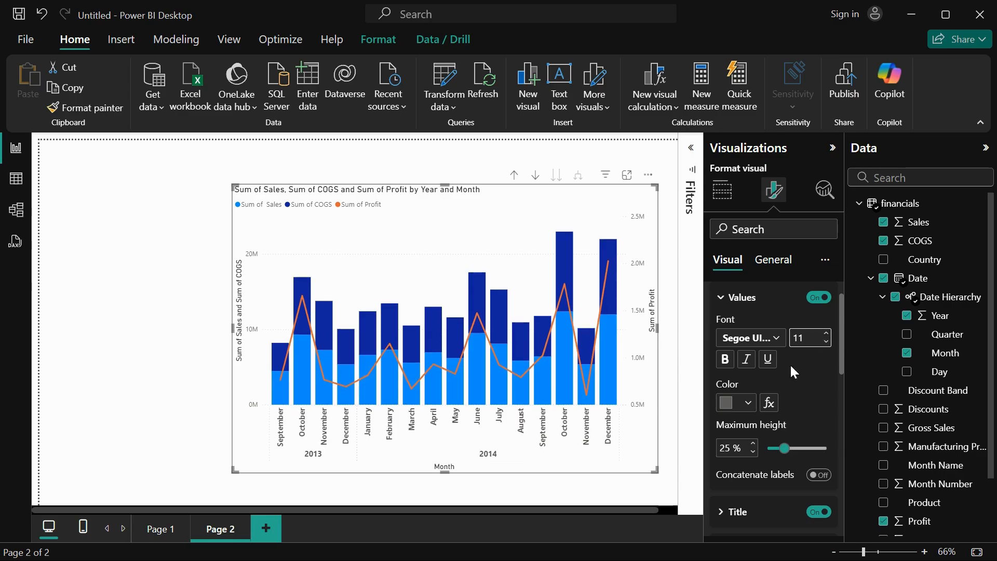
click(745, 402)
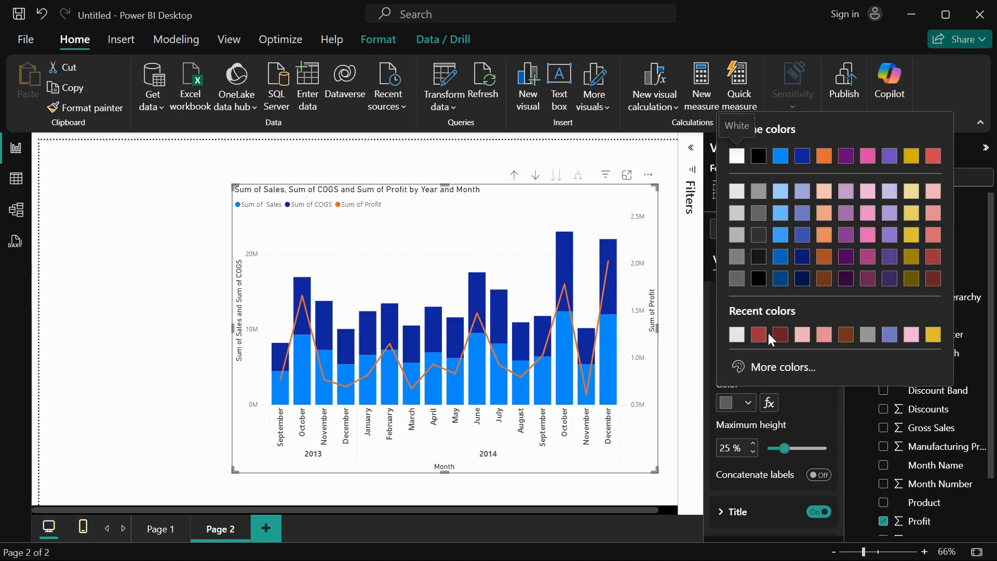
click(933, 278)
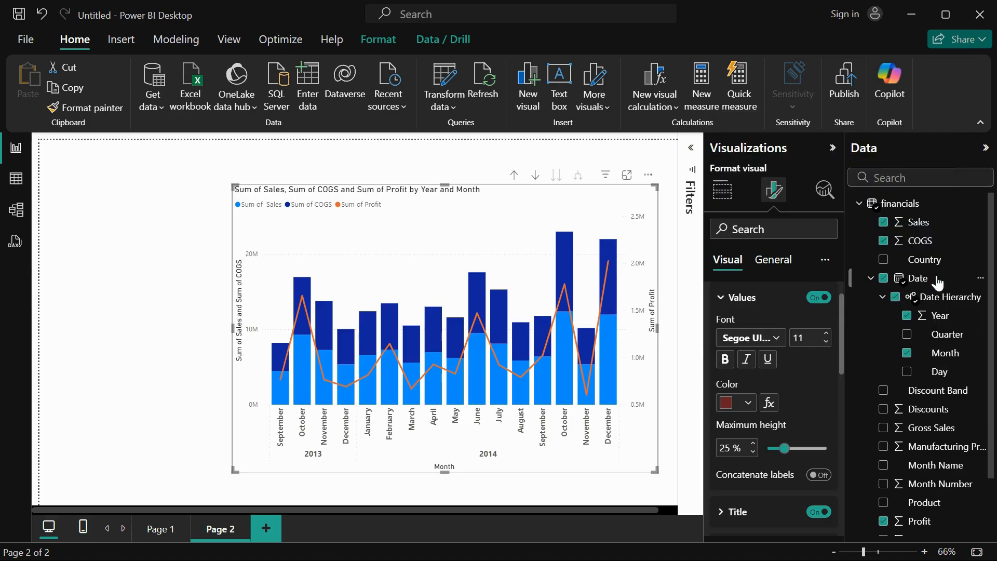
Set the x-axis title text to "Month & Year".
scroll(780, 434, down, 1)
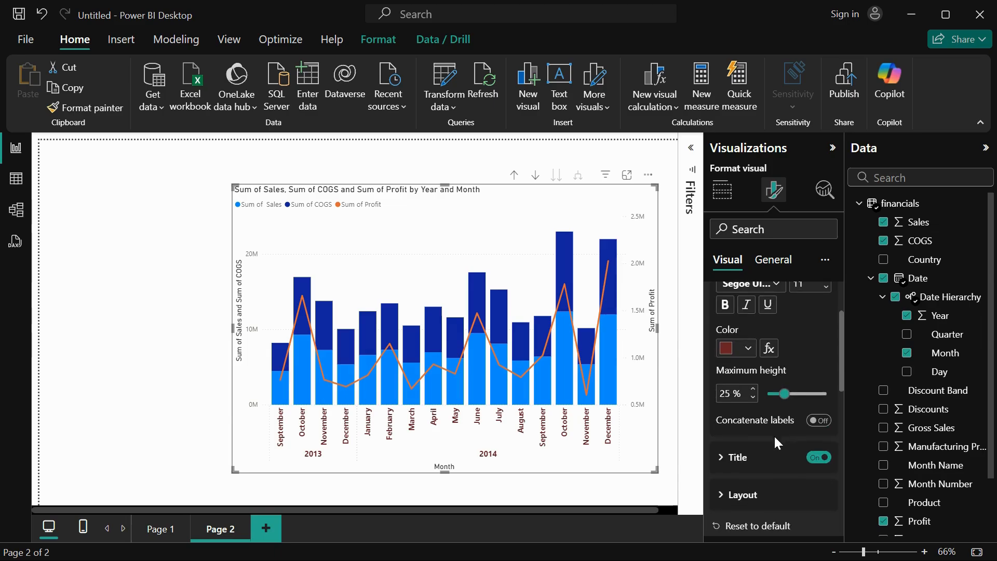
click(726, 458)
scroll(759, 470, down, 2)
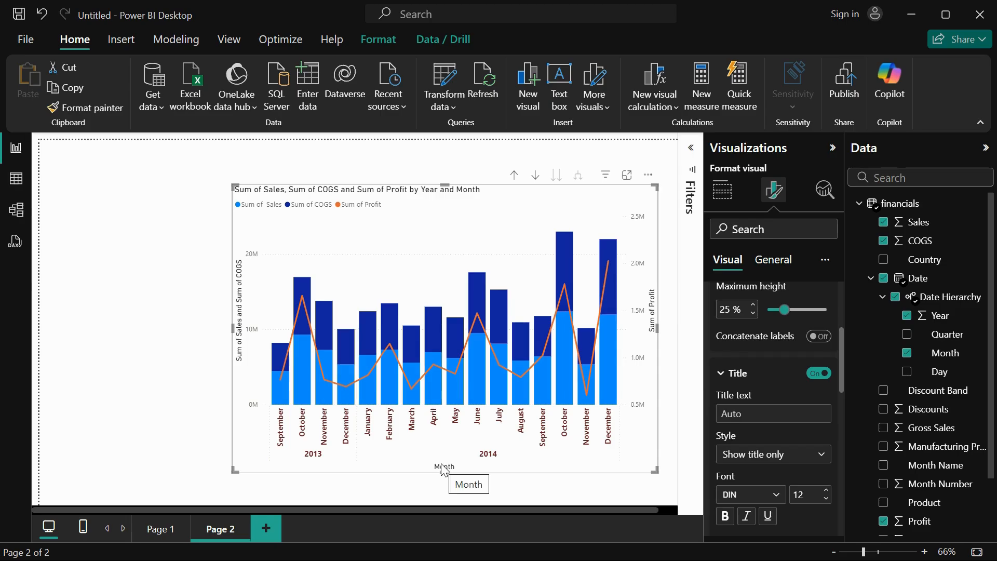
click(745, 412)
text(Mon)
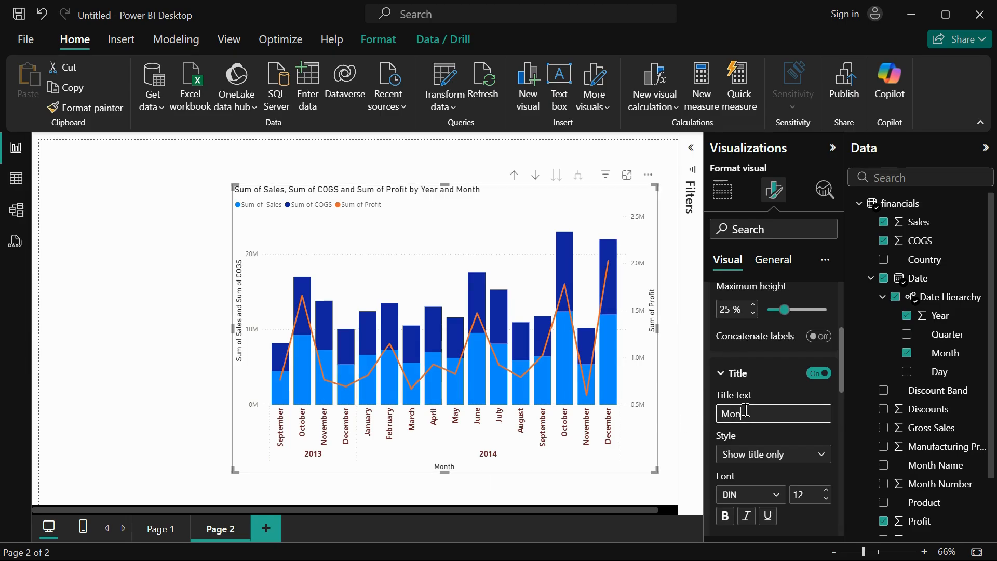
text(th & Year)
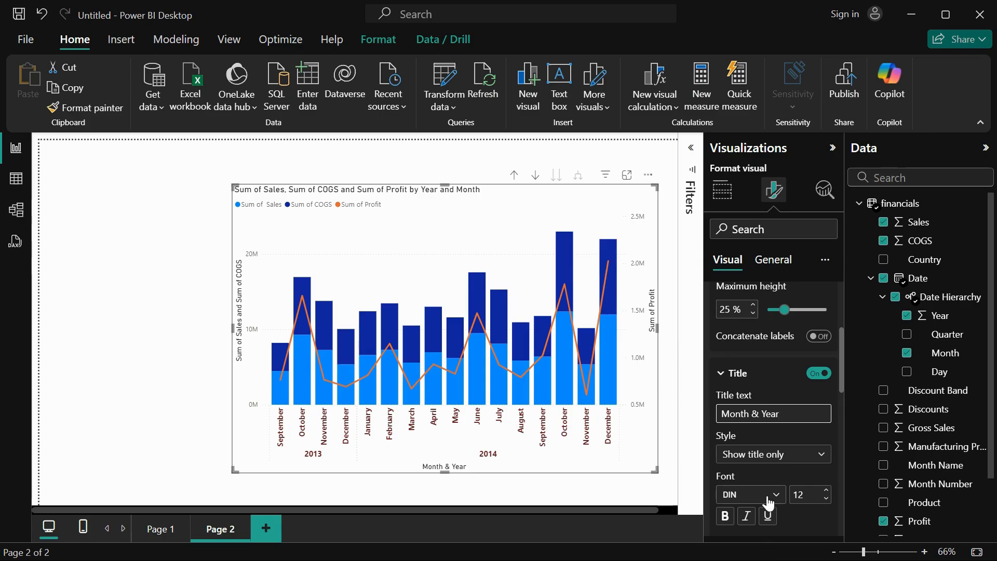
Format the x-axis title in a bold Segoe UI font at size 13, keeping the "Show title only" style.
scroll(768, 504, down, 2)
click(780, 394)
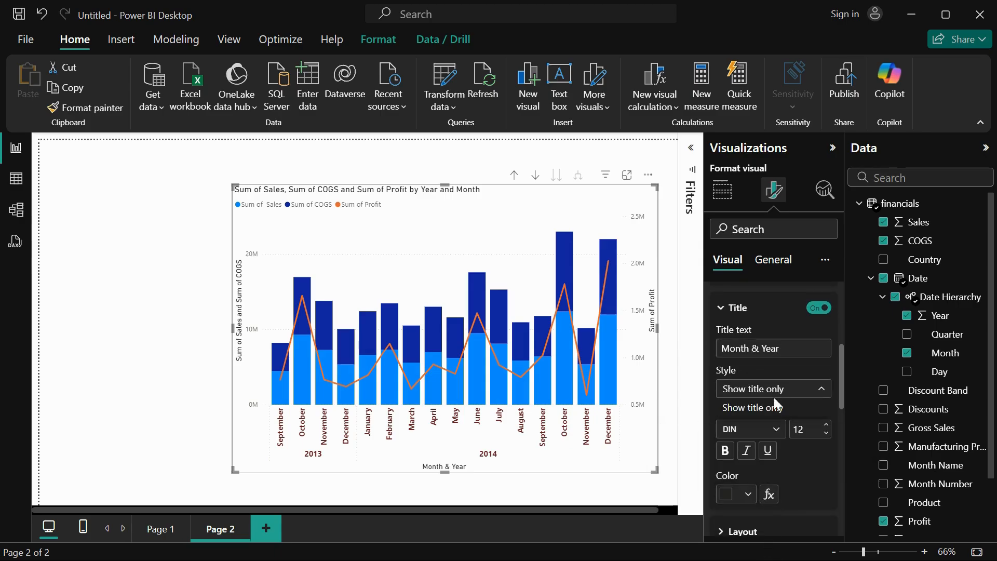
click(773, 409)
click(774, 432)
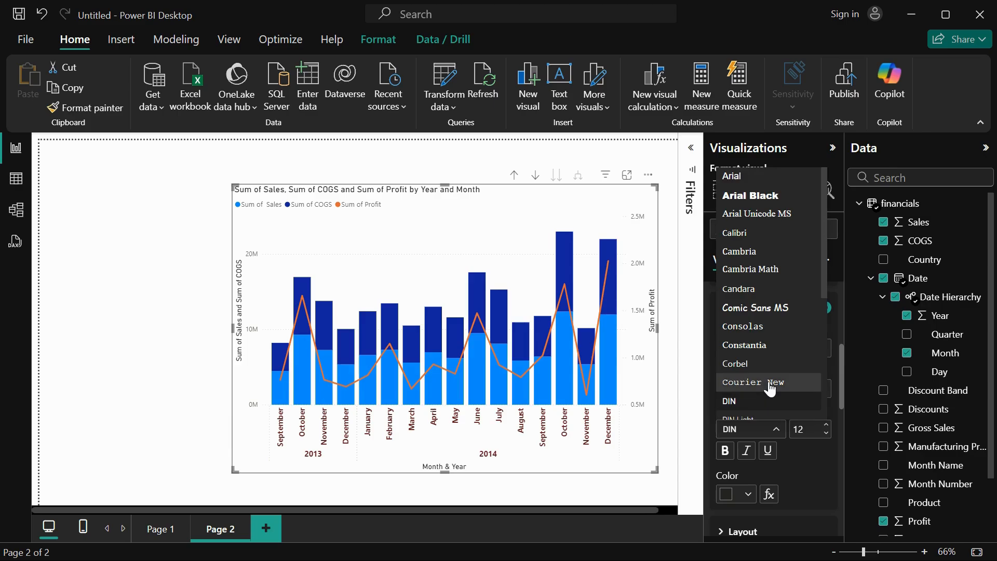
scroll(747, 364, down, 5)
click(773, 301)
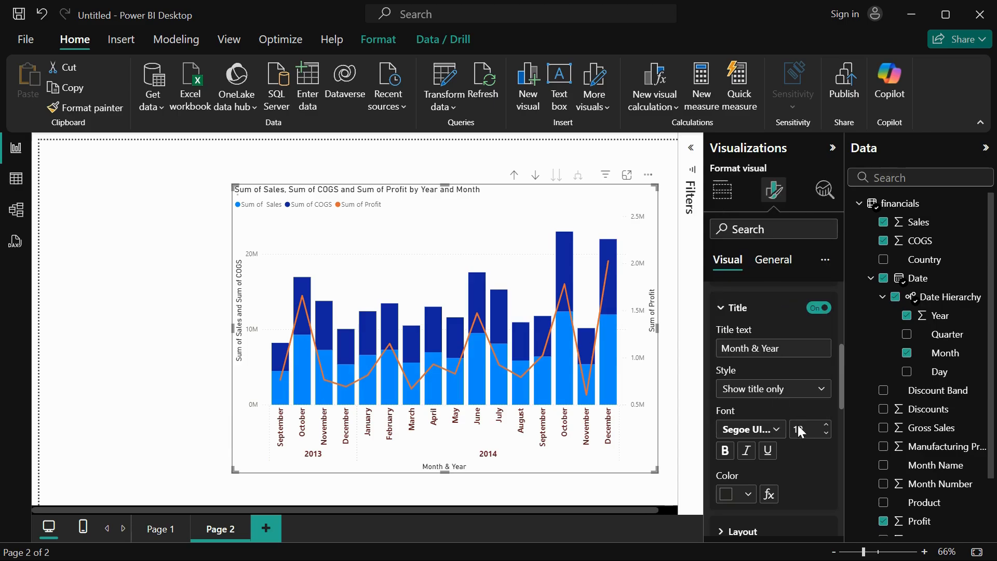
scroll(795, 444, down, 2)
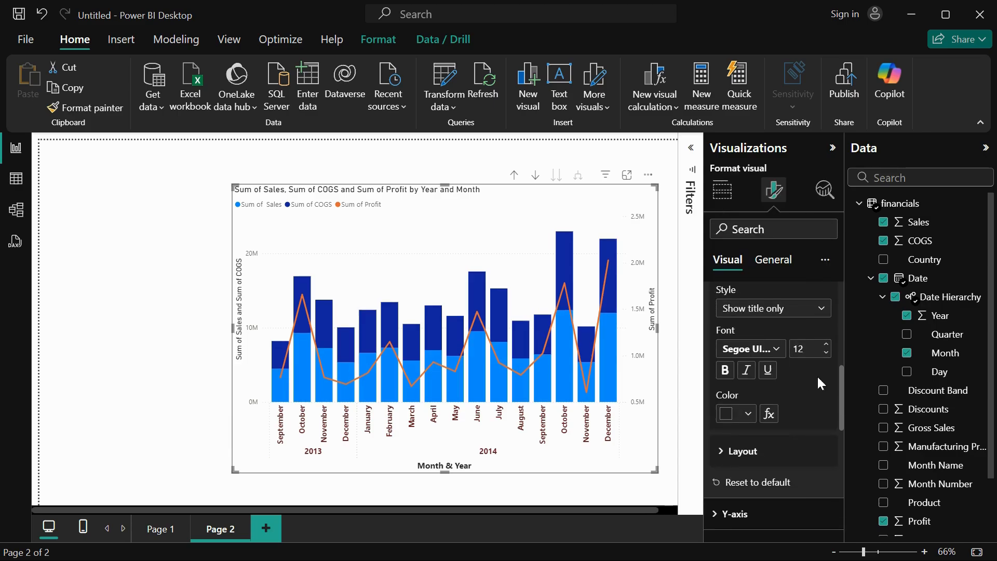
click(826, 344)
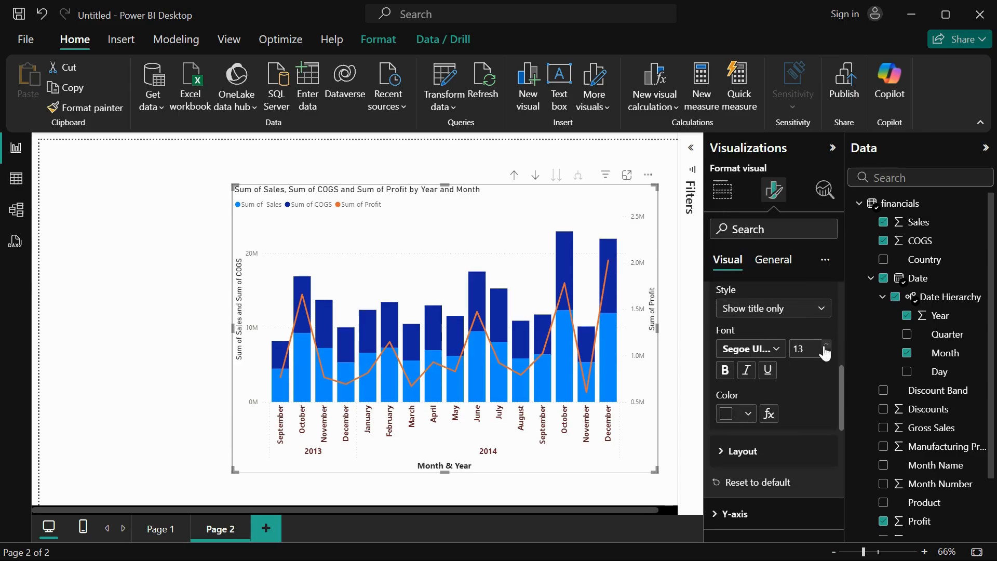
Set the x-axis title color to dark red.
click(746, 417)
click(737, 343)
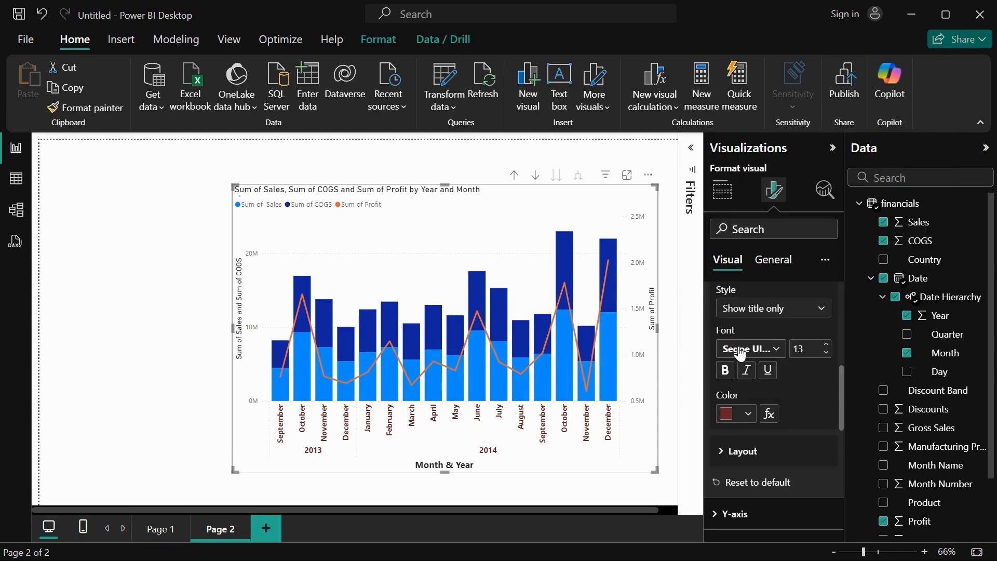
Try a minimum category width of 180 px for the x-axis, then restore it to 20 px.
scroll(752, 459, down, 2)
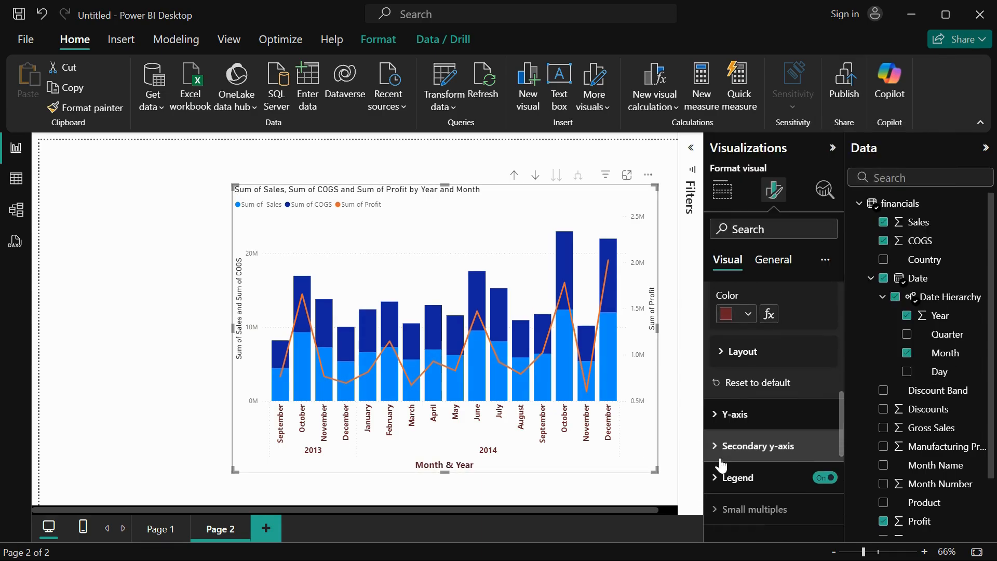
click(729, 353)
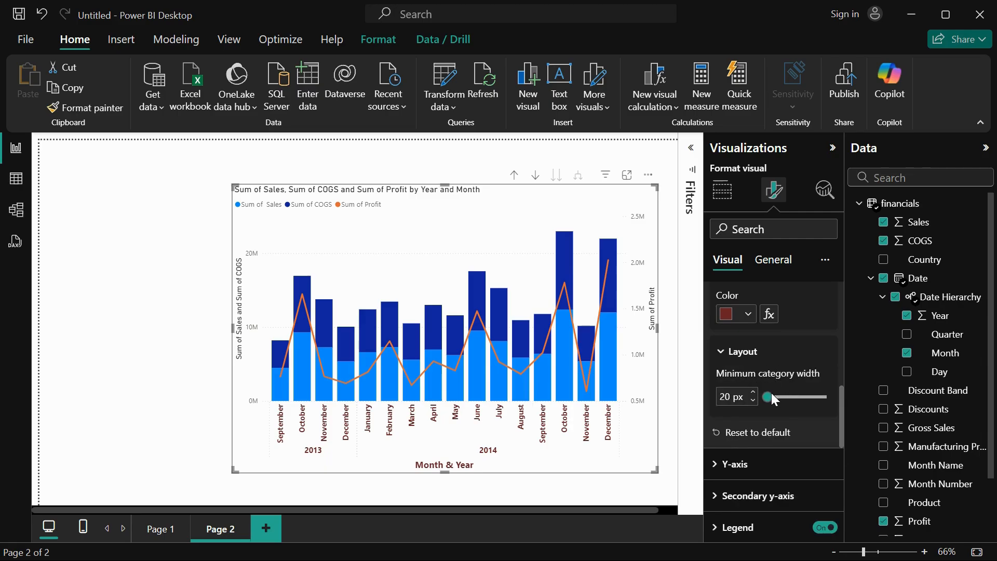
drag(765, 394, 826, 397)
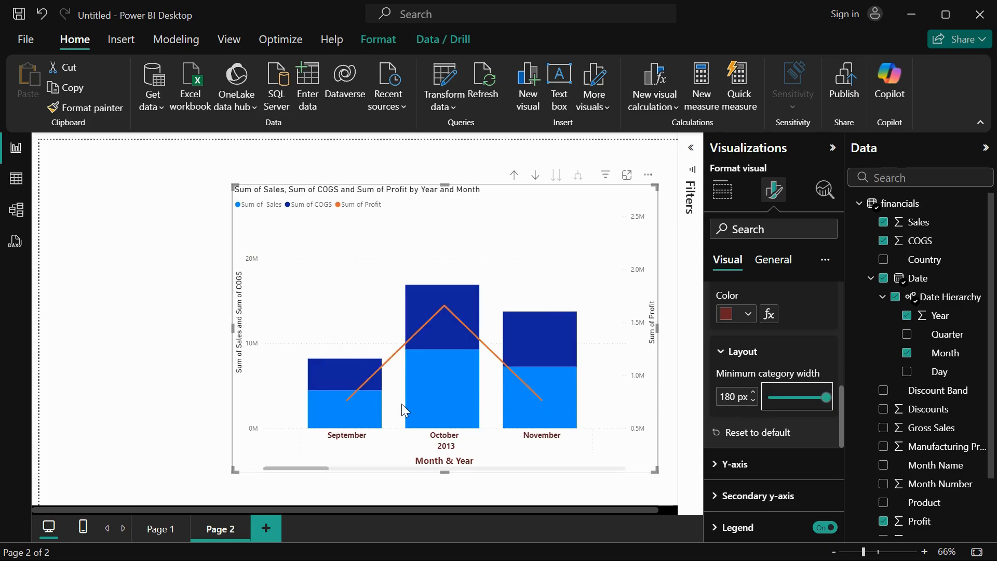
click(285, 467)
drag(298, 468, 257, 464)
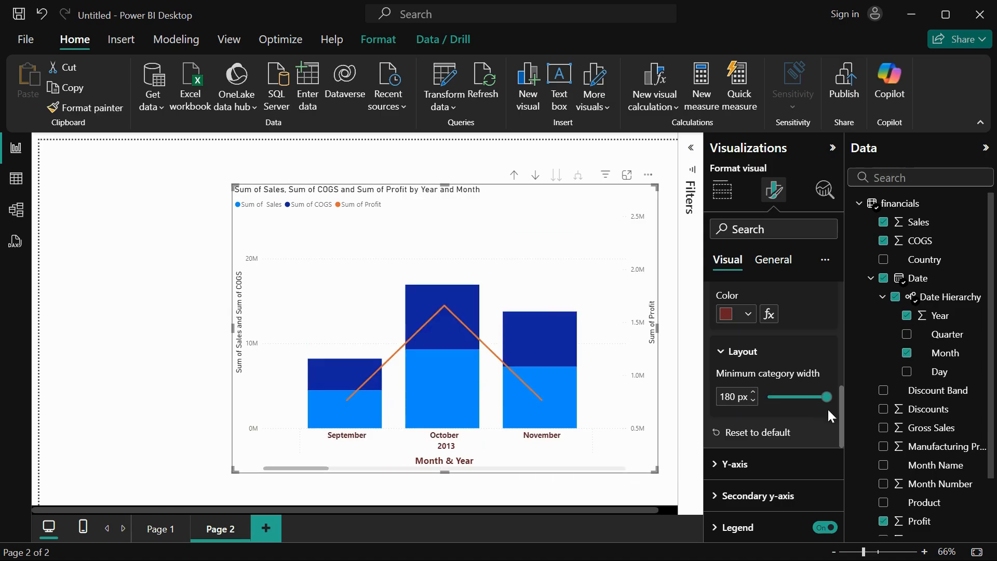
drag(827, 397, 769, 397)
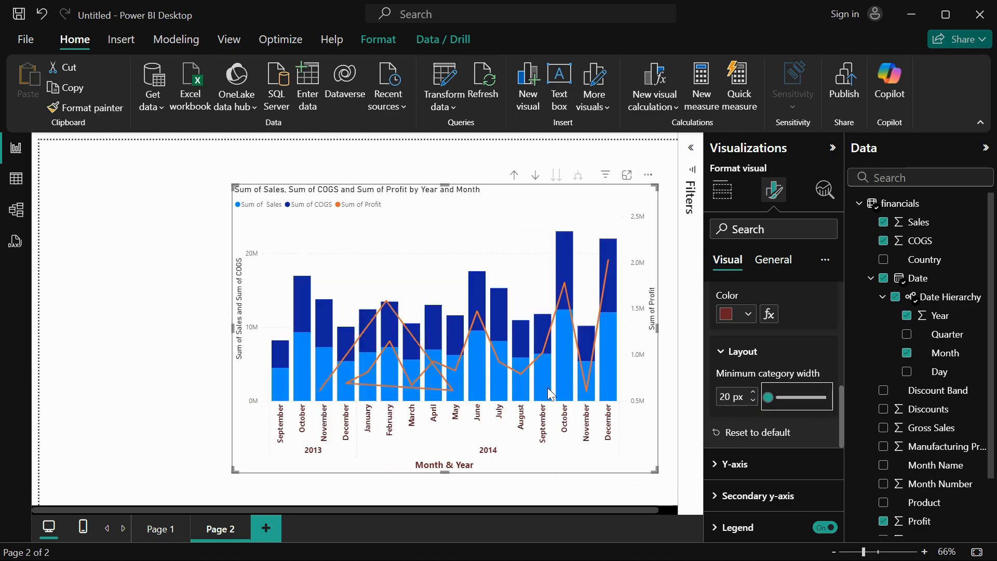
Try a minimum of 0 for the y-axis range and reset the y-axis settings to default.
scroll(768, 447, down, 3)
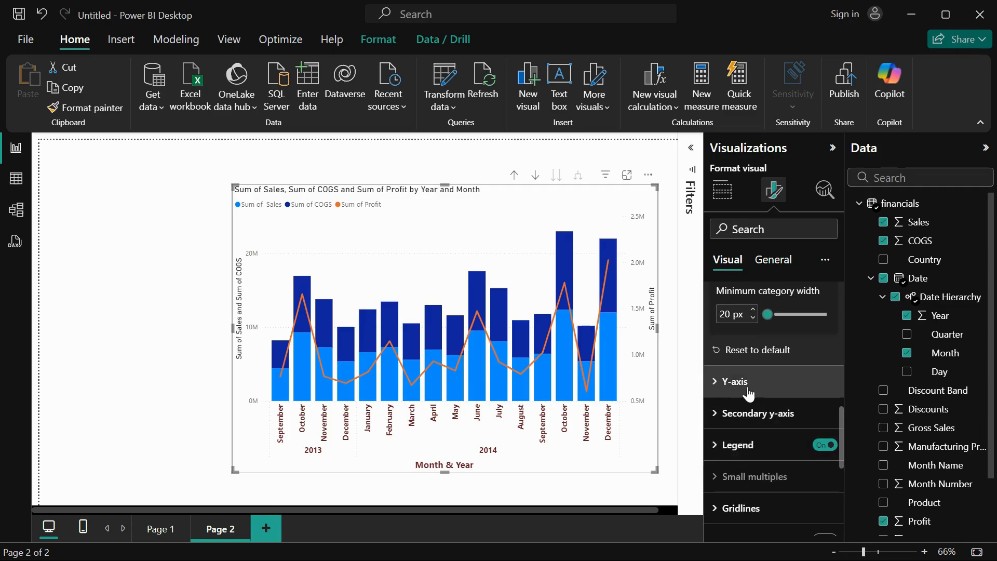
click(763, 382)
scroll(768, 431, down, 3)
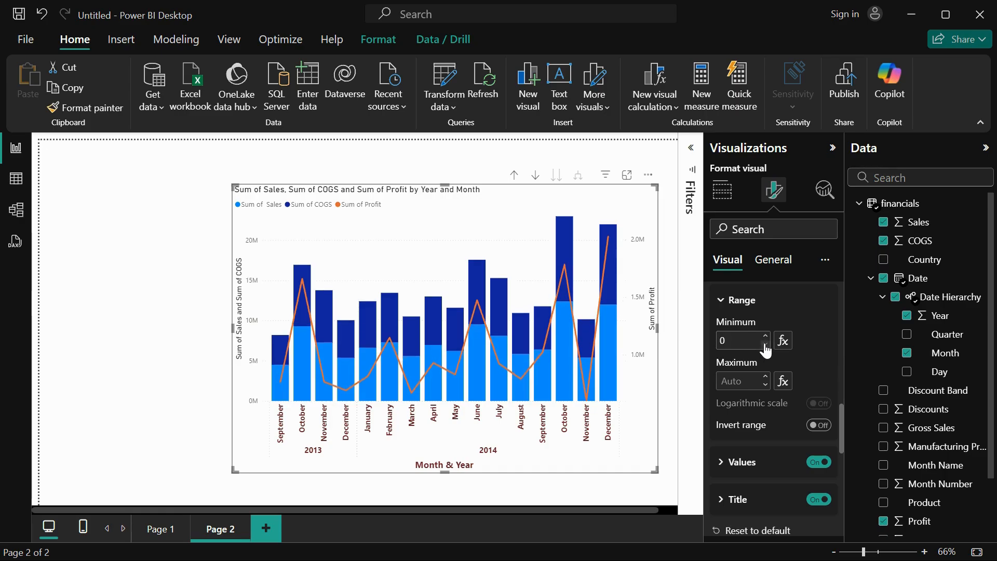
scroll(755, 413, down, 3)
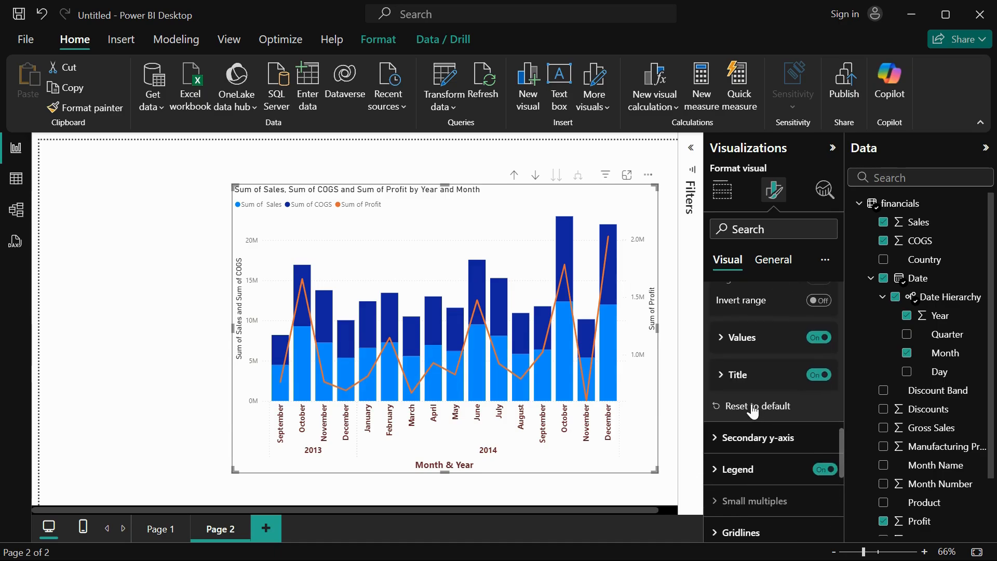
click(753, 408)
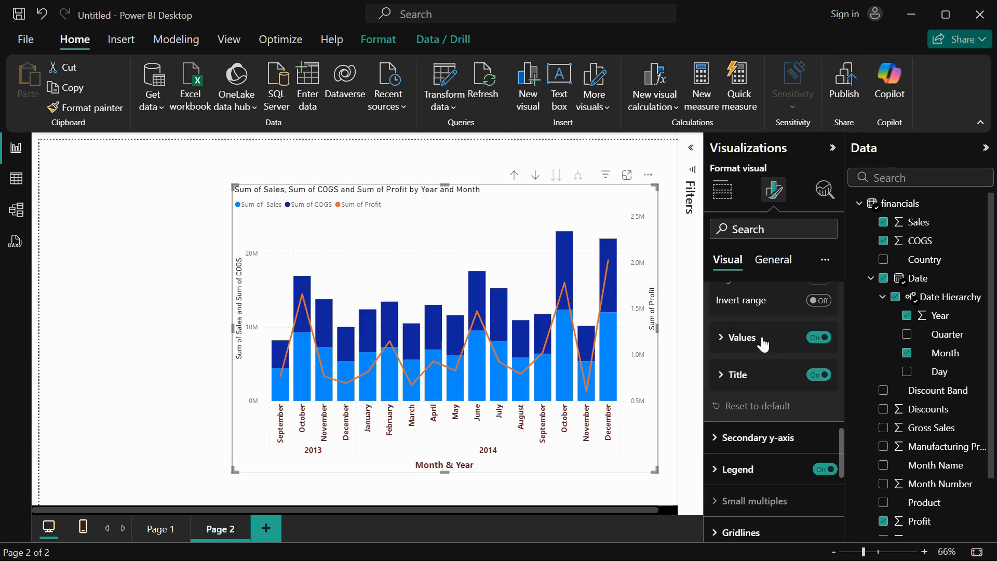
Try inverting the y-axis range and turn the inversion back off.
scroll(761, 338, up, 1)
click(737, 359)
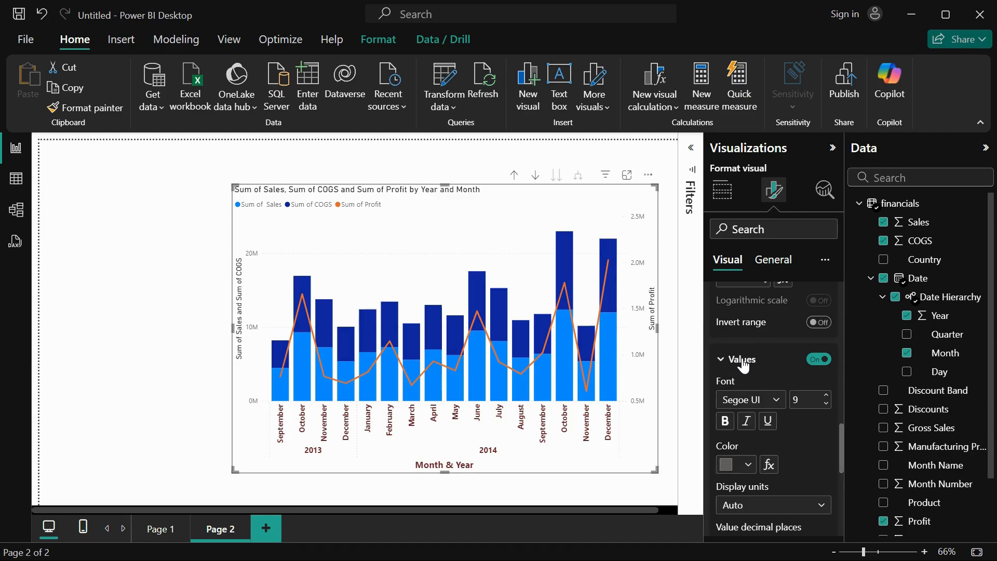
click(825, 325)
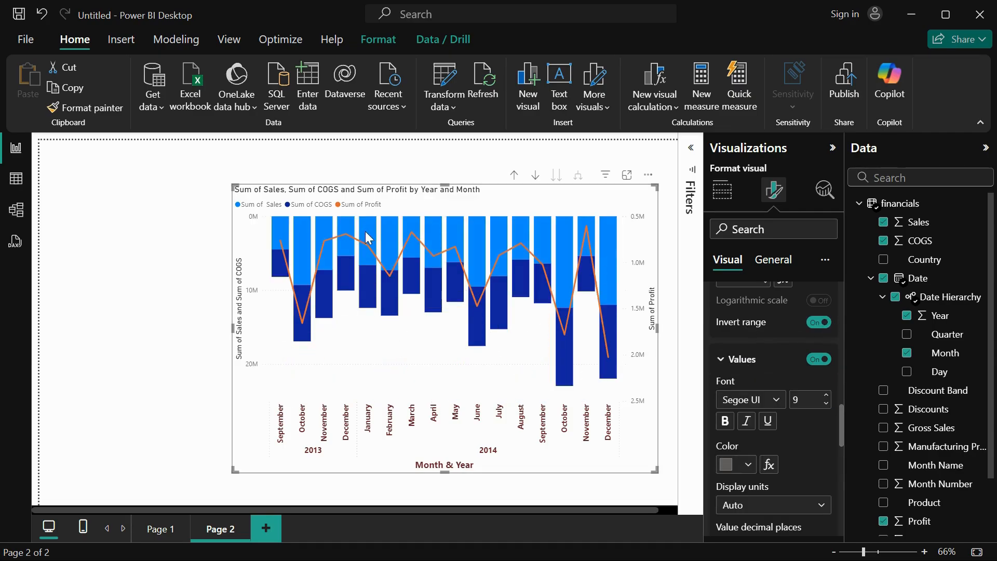
mouse_move(368, 238)
click(818, 324)
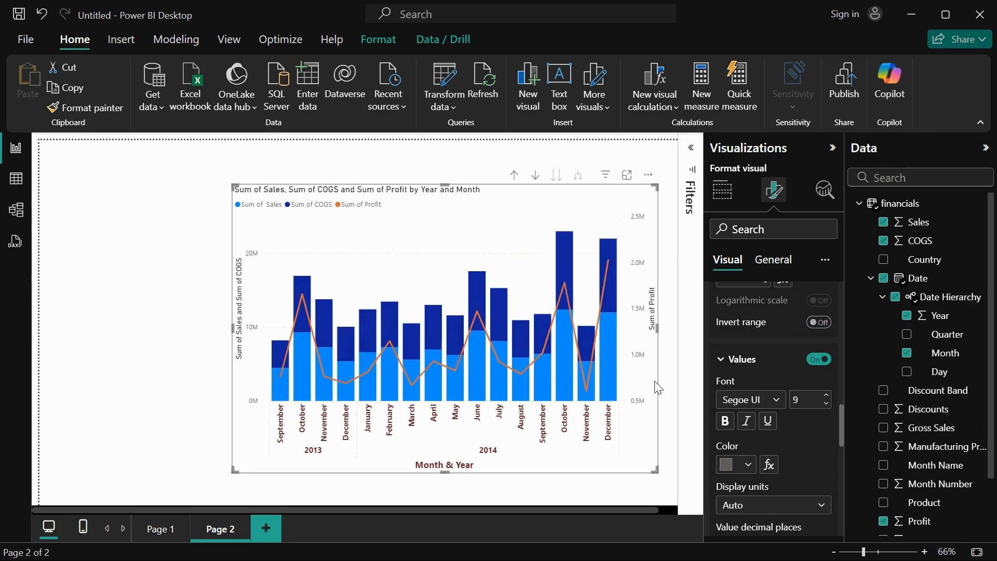
Format the y-axis values in Segoe UI Bold at size 12 with a dark red color.
scroll(802, 432, down, 1)
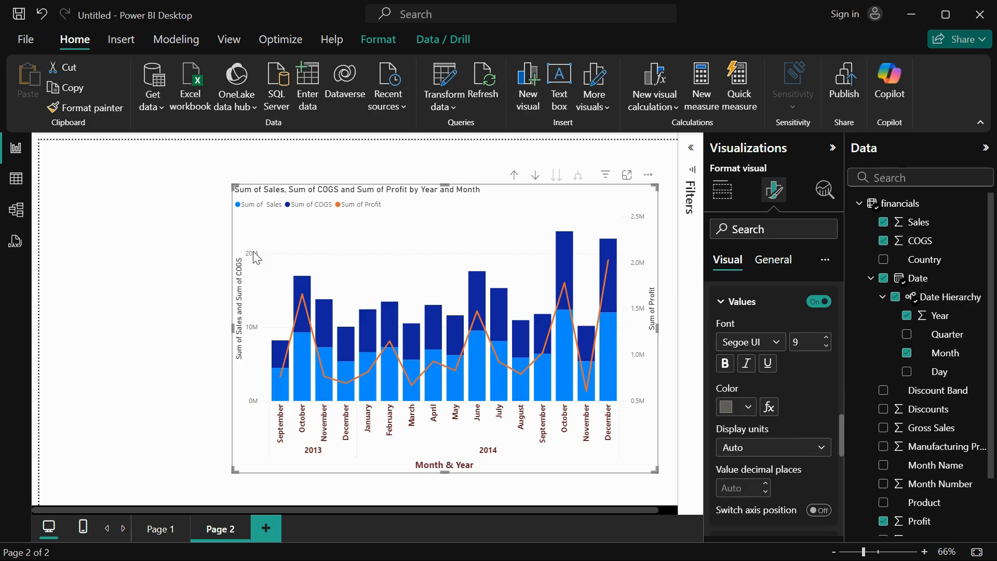
click(782, 342)
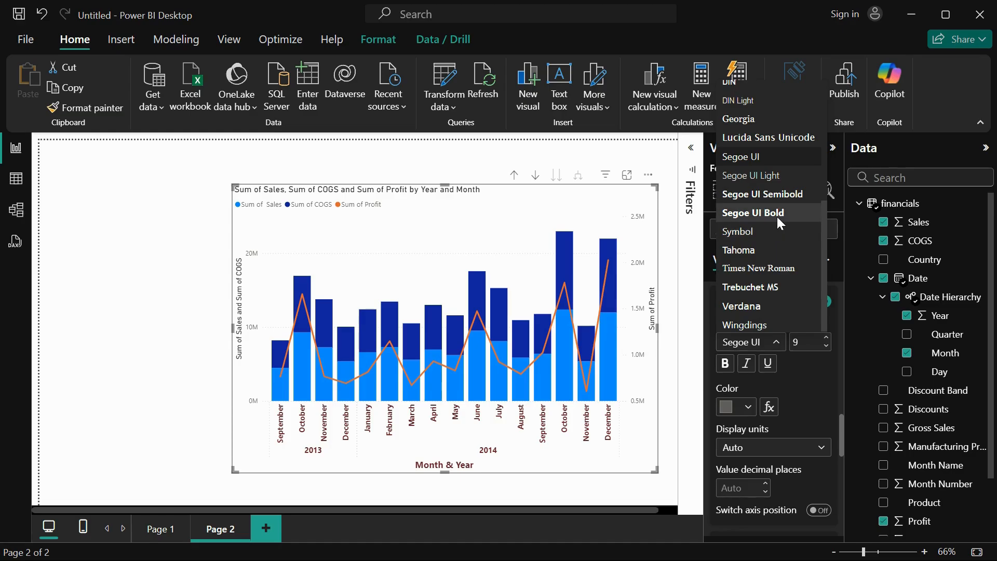
click(778, 218)
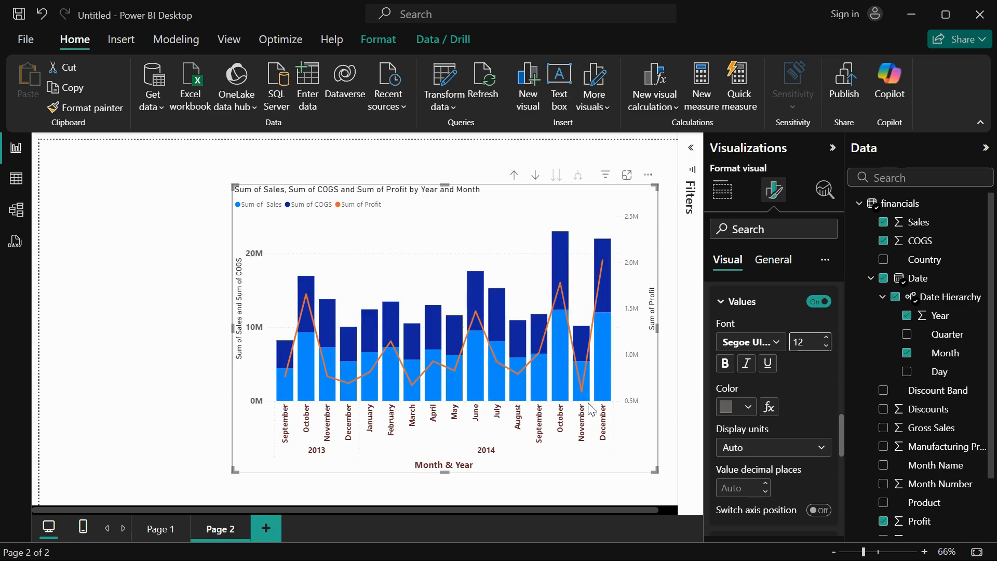
click(747, 407)
click(737, 339)
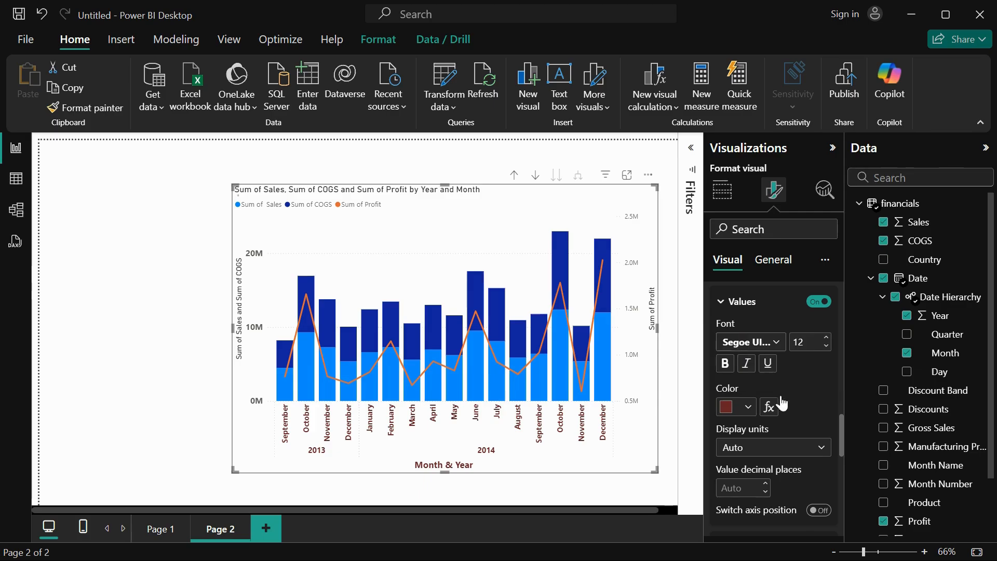
Try the None and Thousands display units and the switched axis position on the y-axis, restoring Auto units and the original position.
scroll(785, 404, down, 3)
click(776, 374)
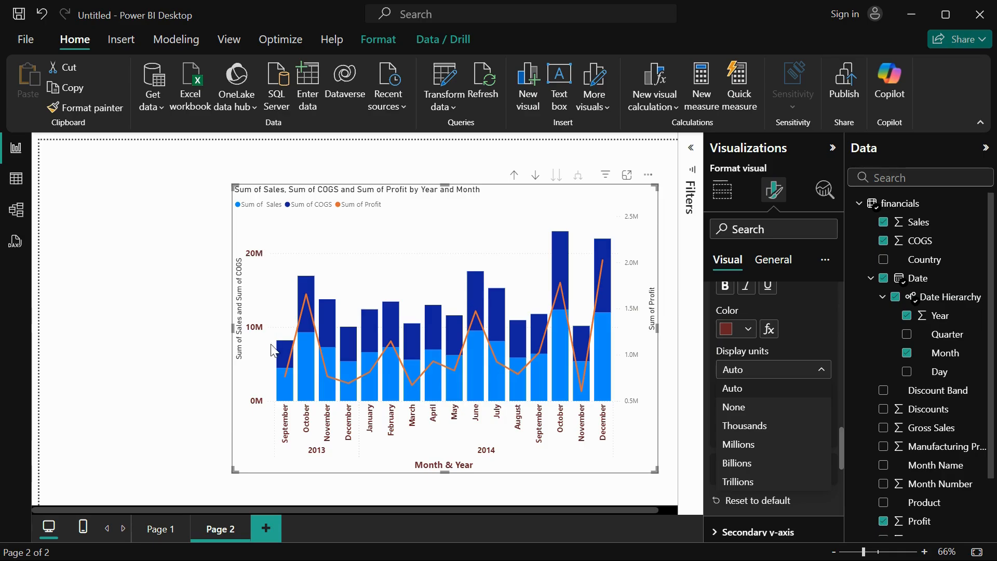
click(770, 414)
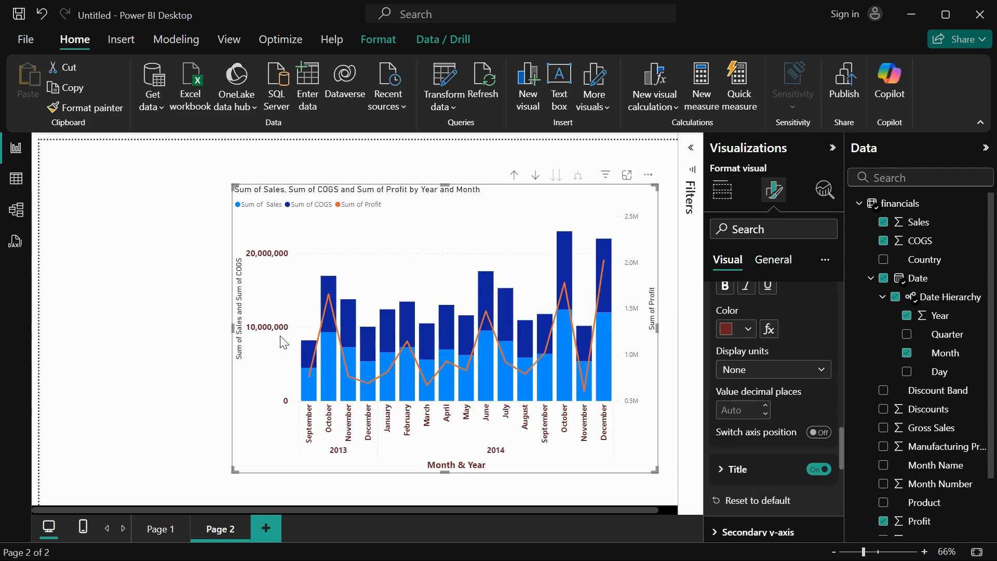
click(752, 376)
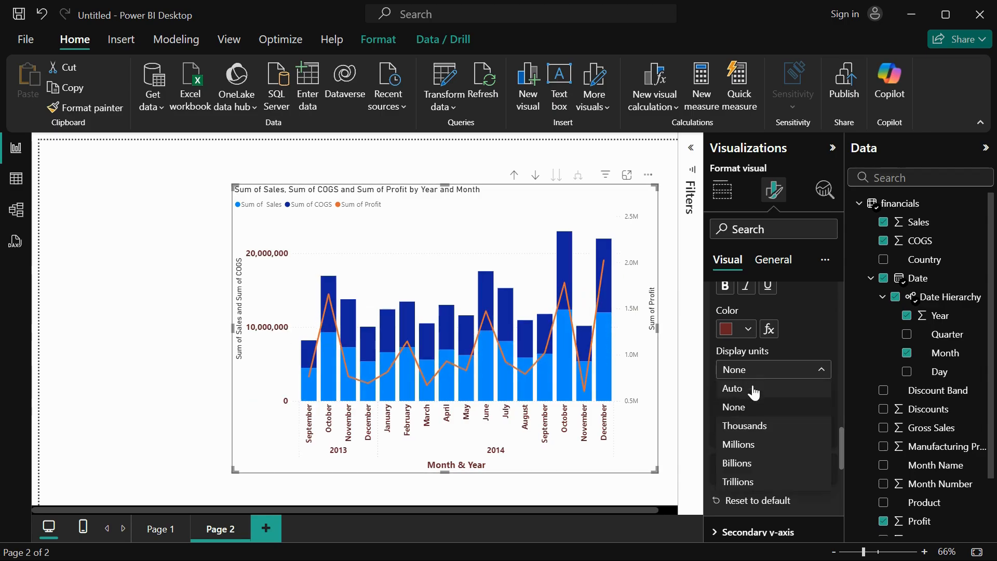
click(752, 425)
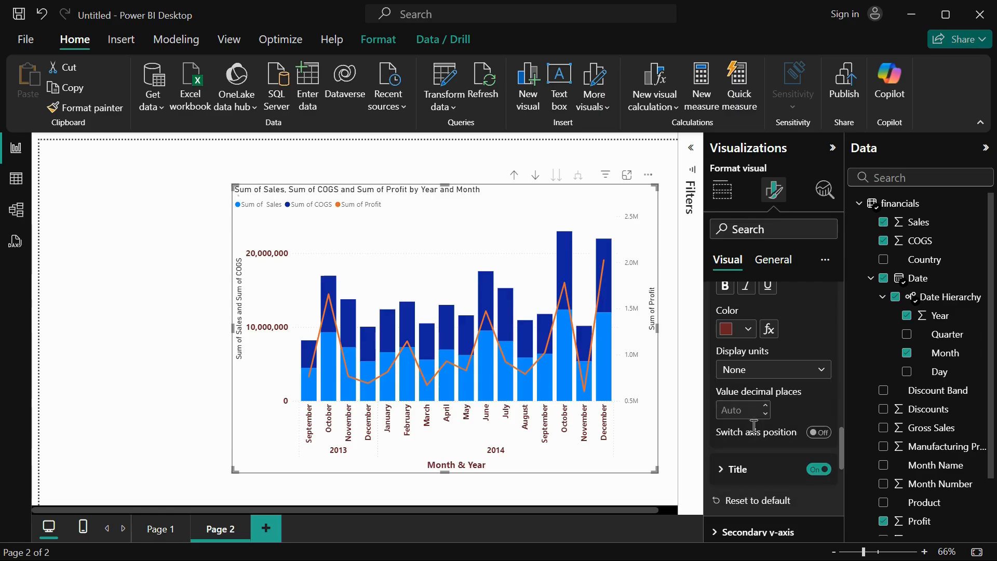
click(762, 370)
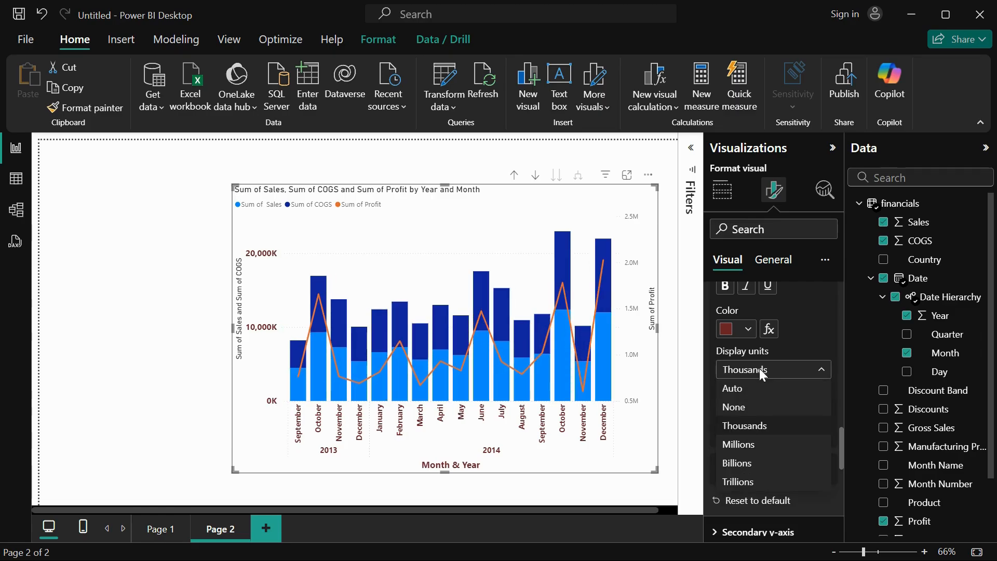
click(748, 394)
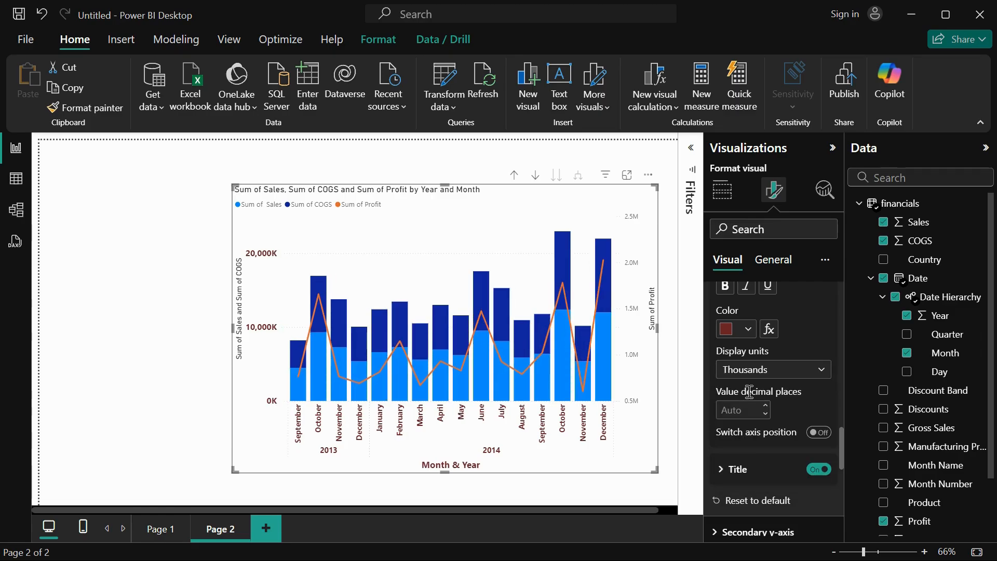
click(818, 433)
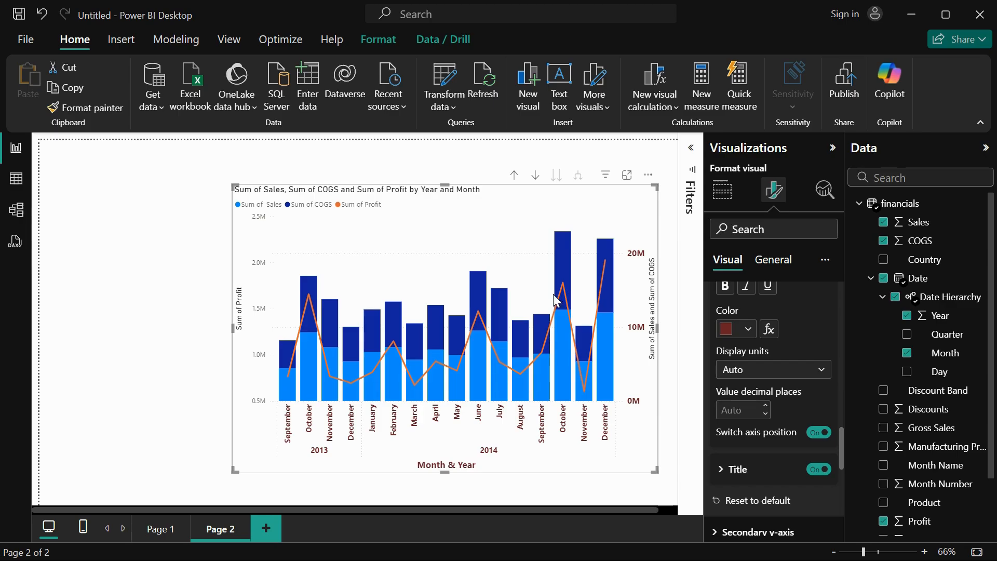
click(819, 434)
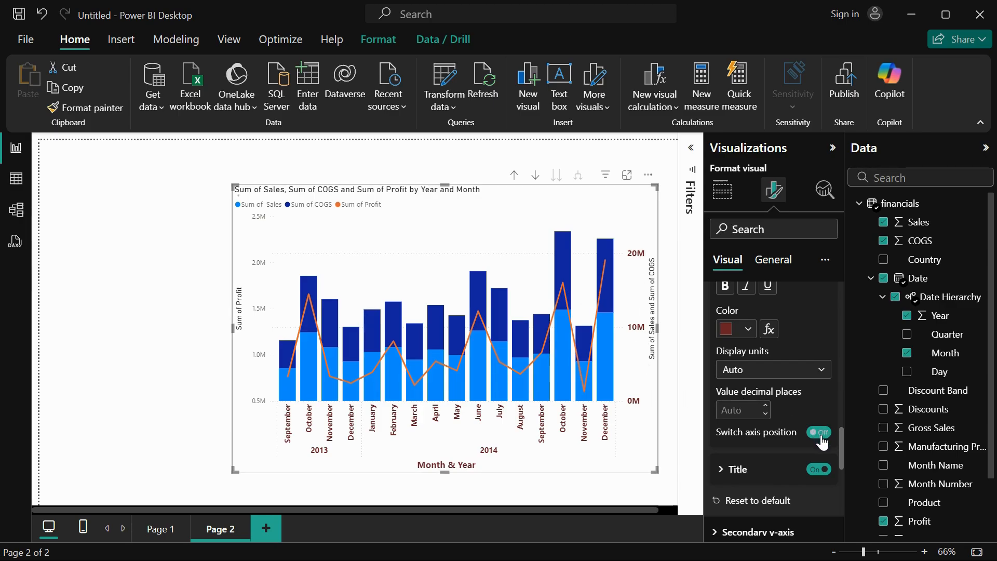
Set the y-axis title text to "Sales & COGS".
click(736, 469)
scroll(737, 468, down, 3)
click(745, 388)
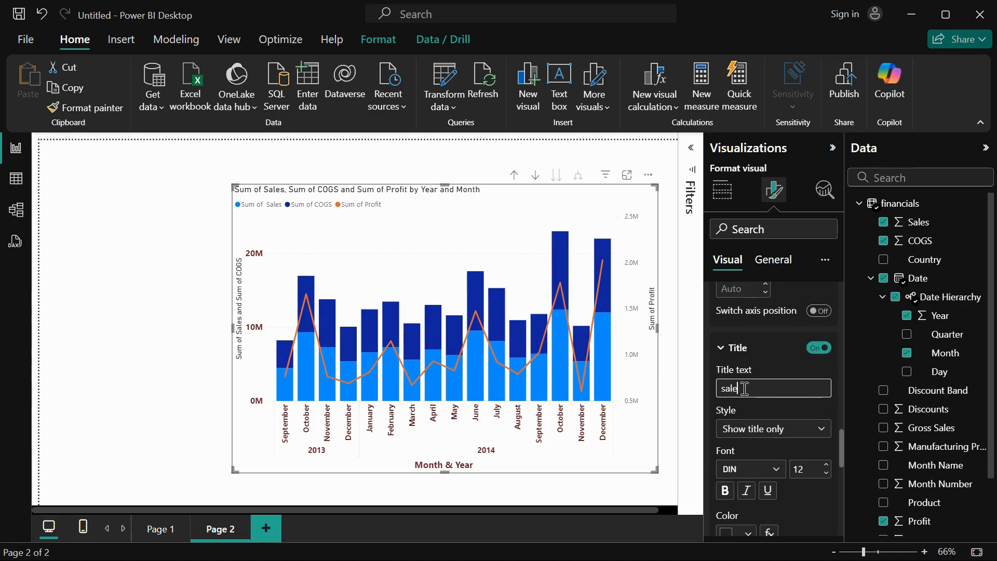
text(s)
key(BackSpace)
text(Sales)
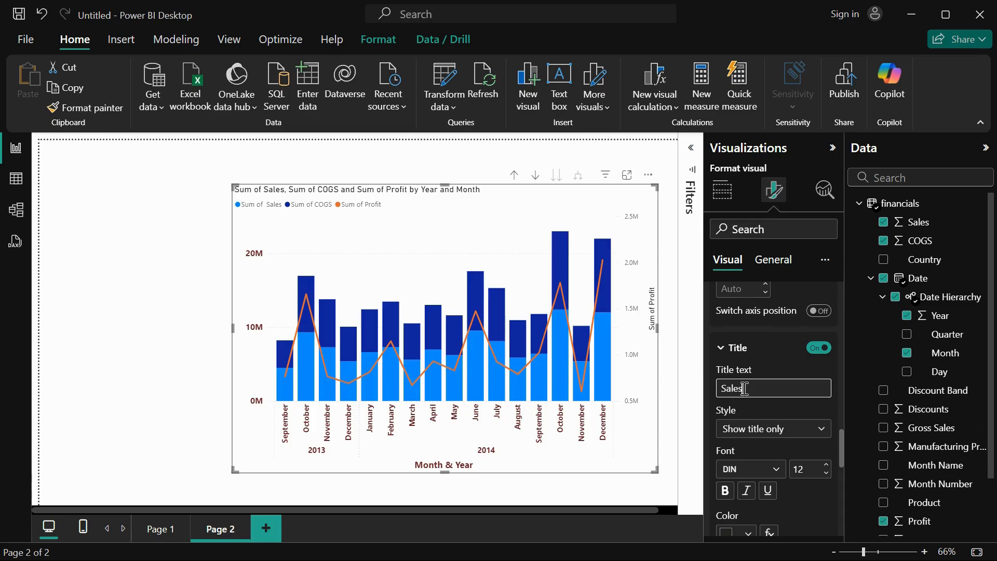
text( & COGS)
Try the "Show unit only" style on the y-axis title and set it to "Show both".
click(746, 429)
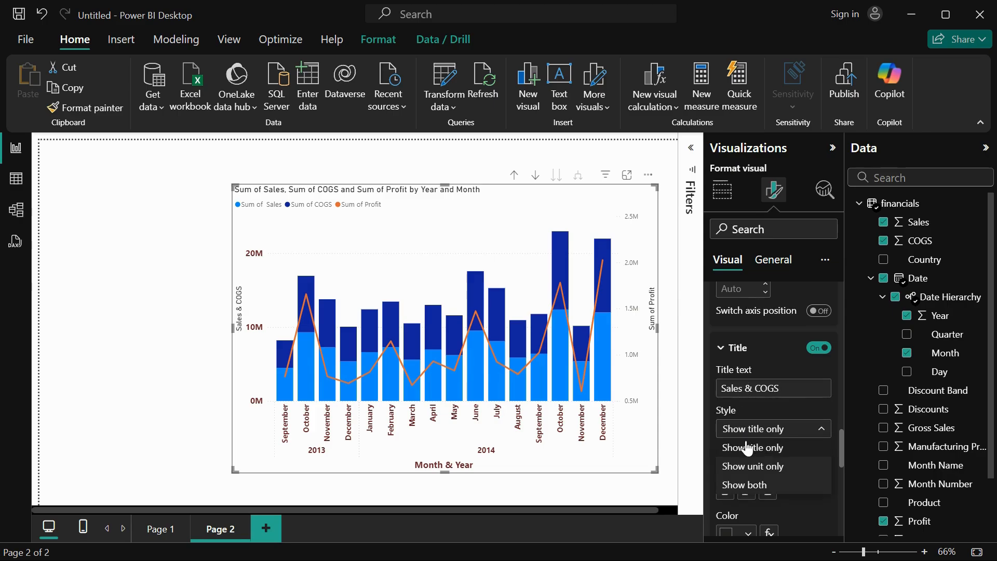
click(747, 448)
click(752, 433)
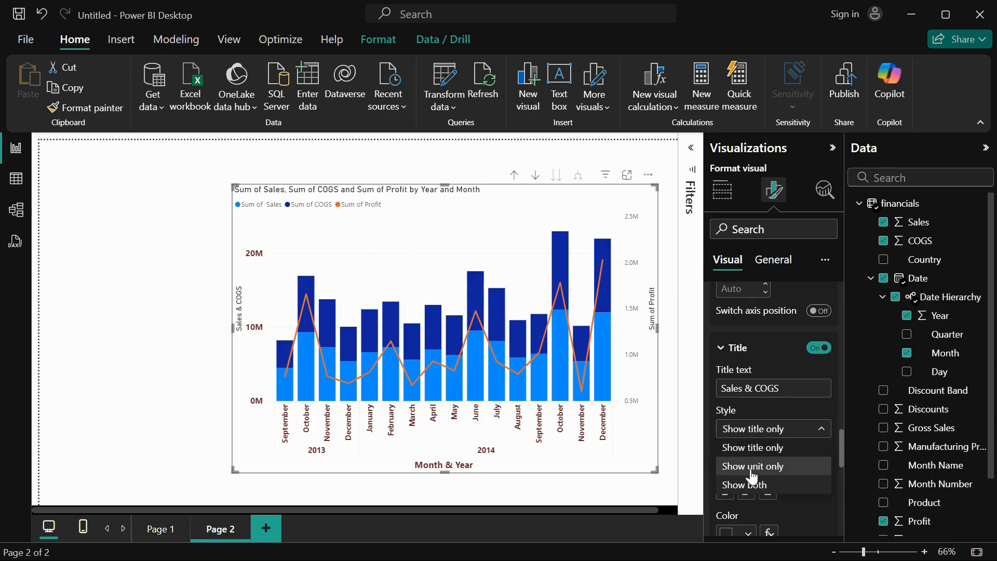
click(752, 467)
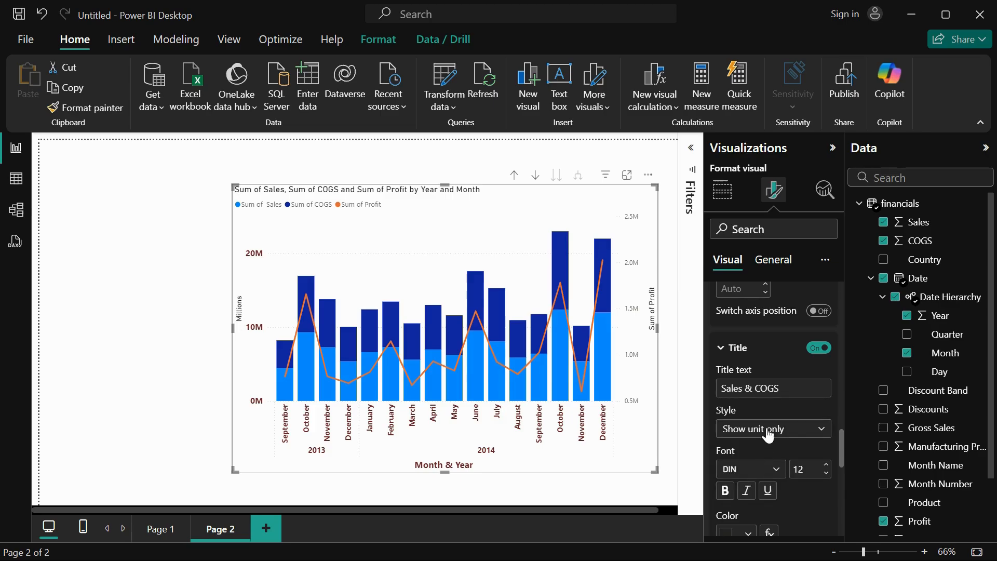
click(768, 435)
click(767, 483)
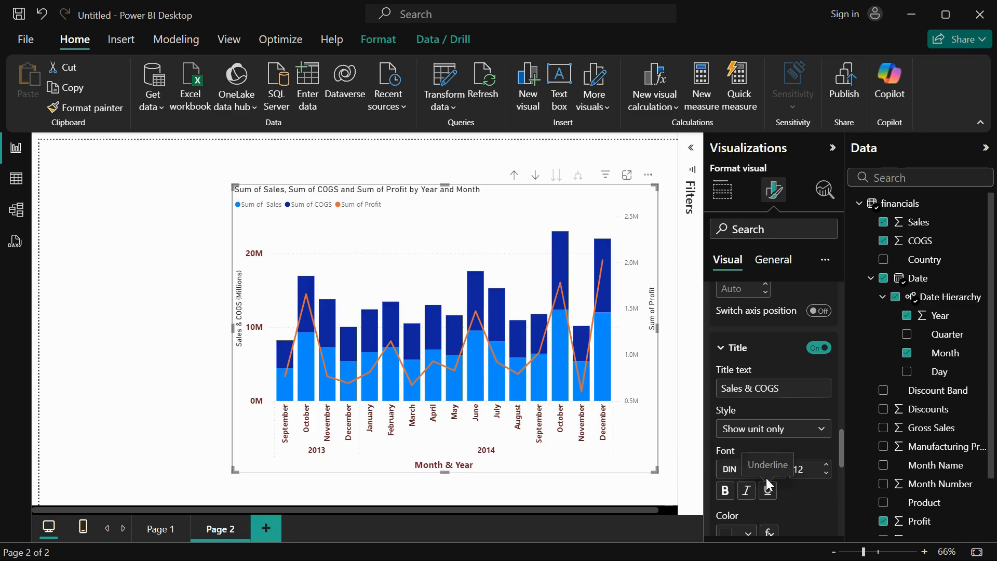
Format the y-axis title in a bold Segoe UI font at size 12 with a dark red color.
scroll(768, 477, down, 2)
click(774, 378)
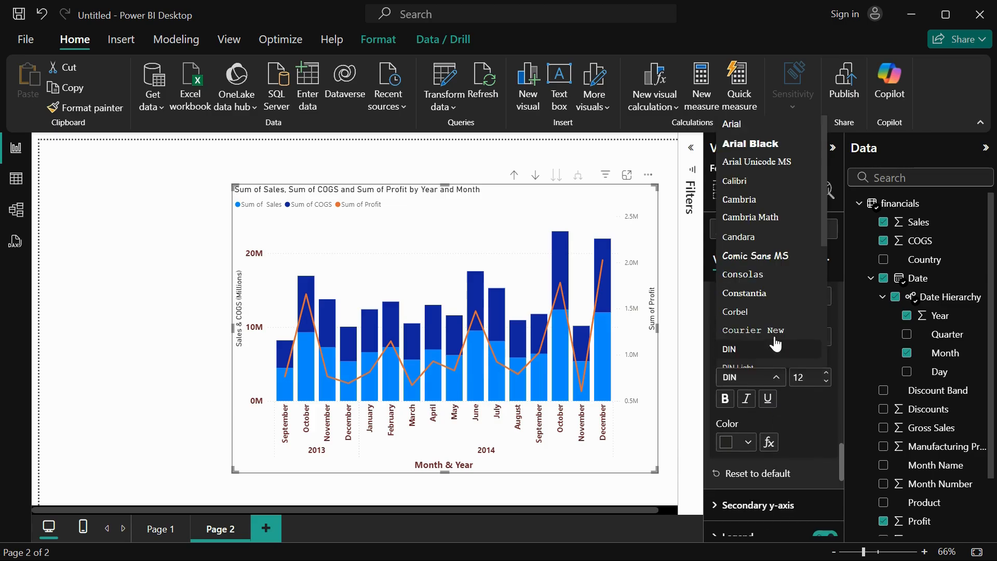
scroll(773, 332, down, 5)
click(757, 246)
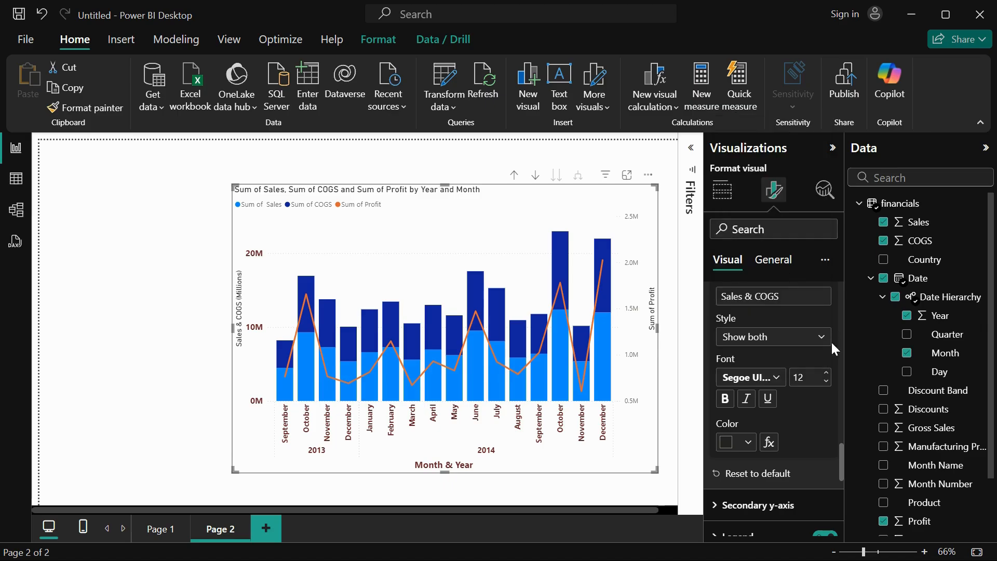
click(826, 374)
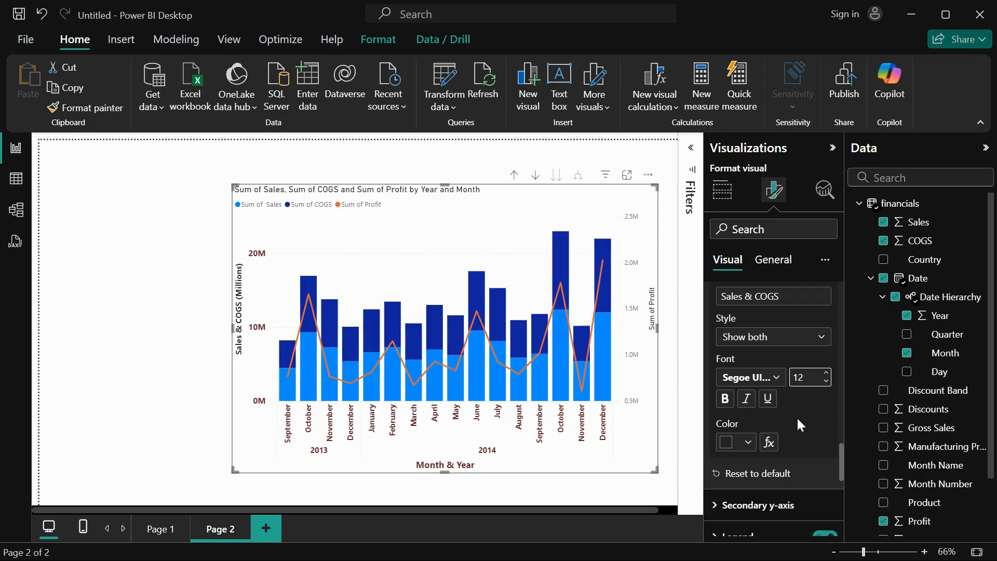
scroll(796, 416, down, 2)
click(753, 385)
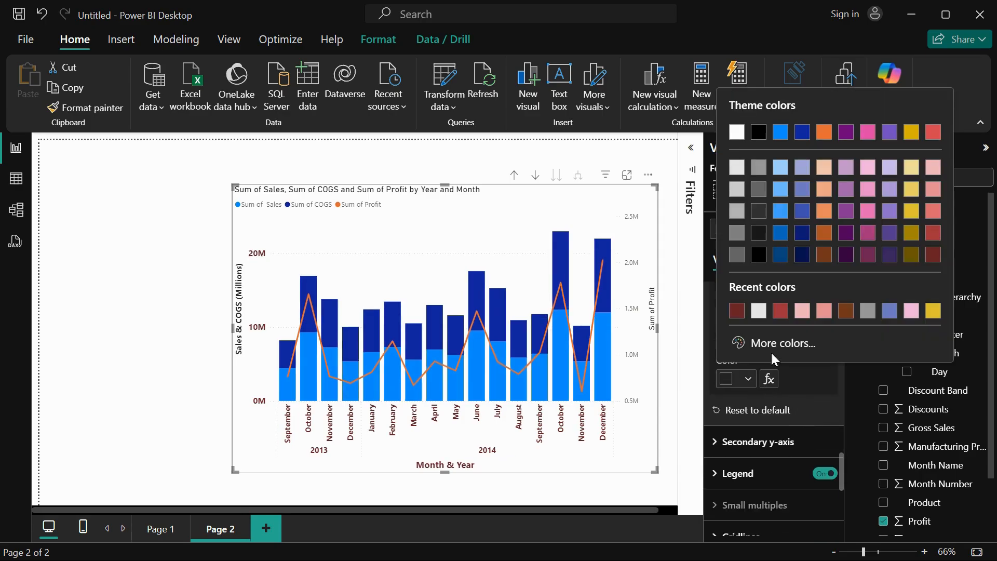
click(744, 310)
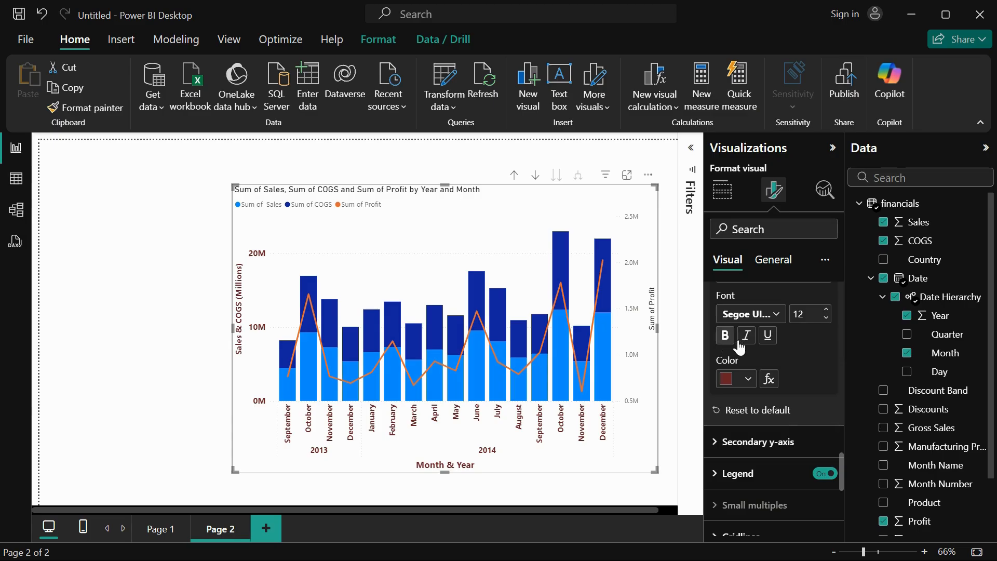
Try underlining the y-axis title and remove the underline again.
click(767, 336)
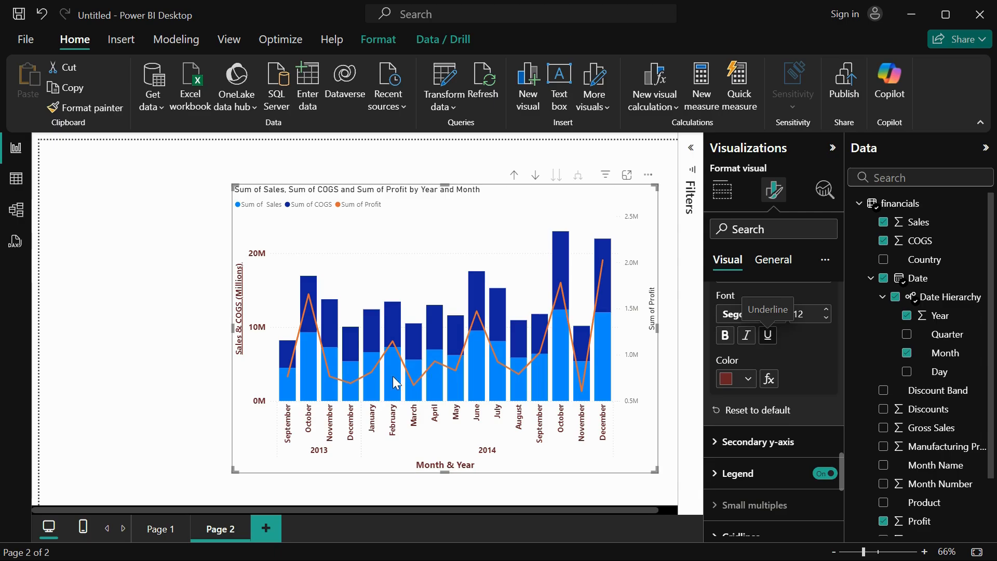
click(769, 336)
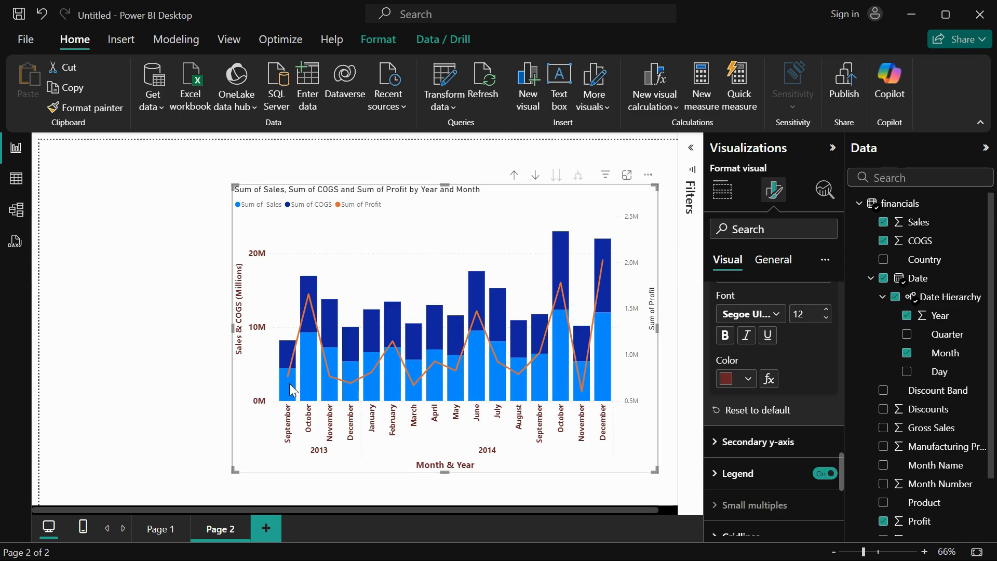
Try the logarithmic scale and aligned zeros on the secondary y-axis range, switching both back off.
click(767, 441)
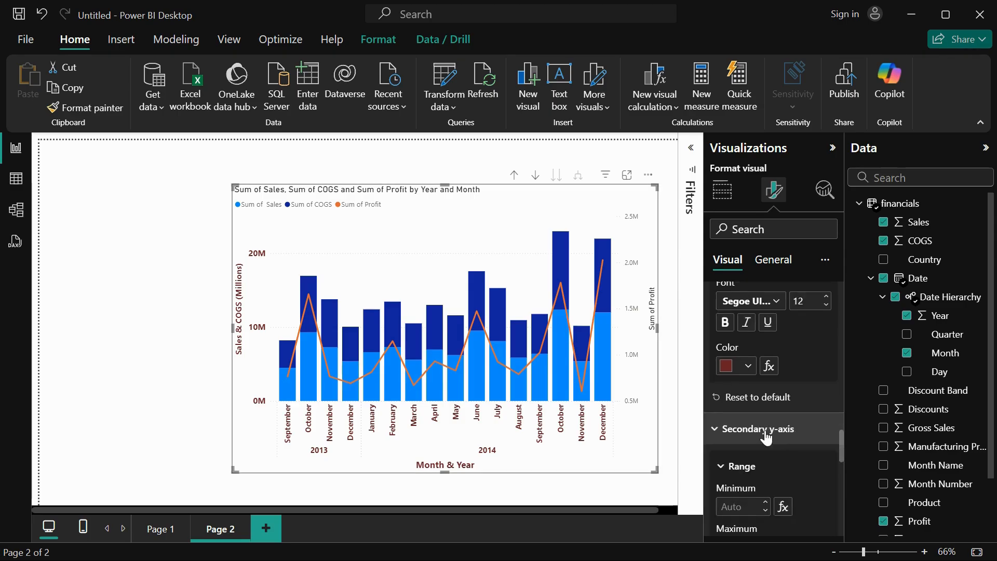
scroll(767, 439, down, 2)
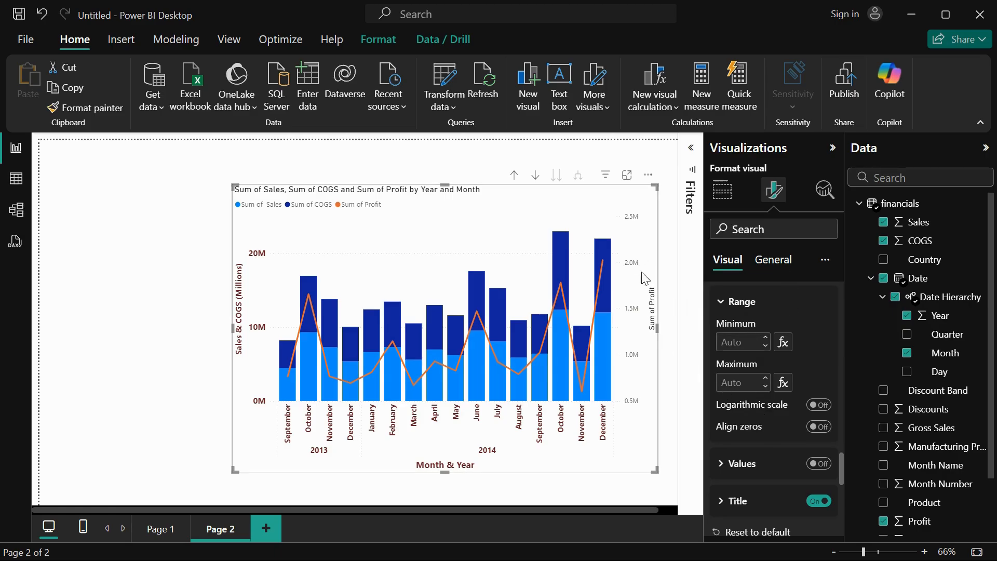
click(824, 405)
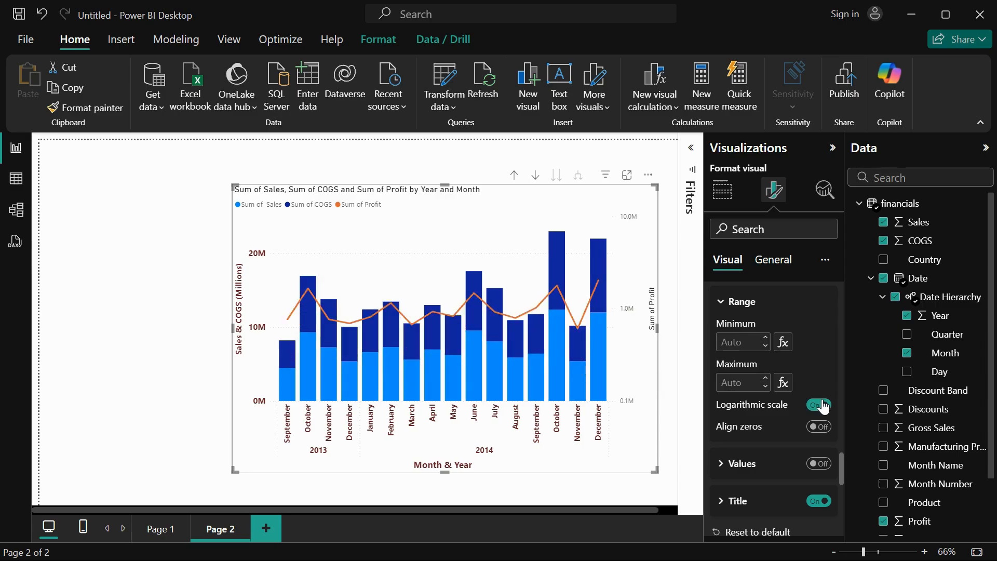
click(824, 405)
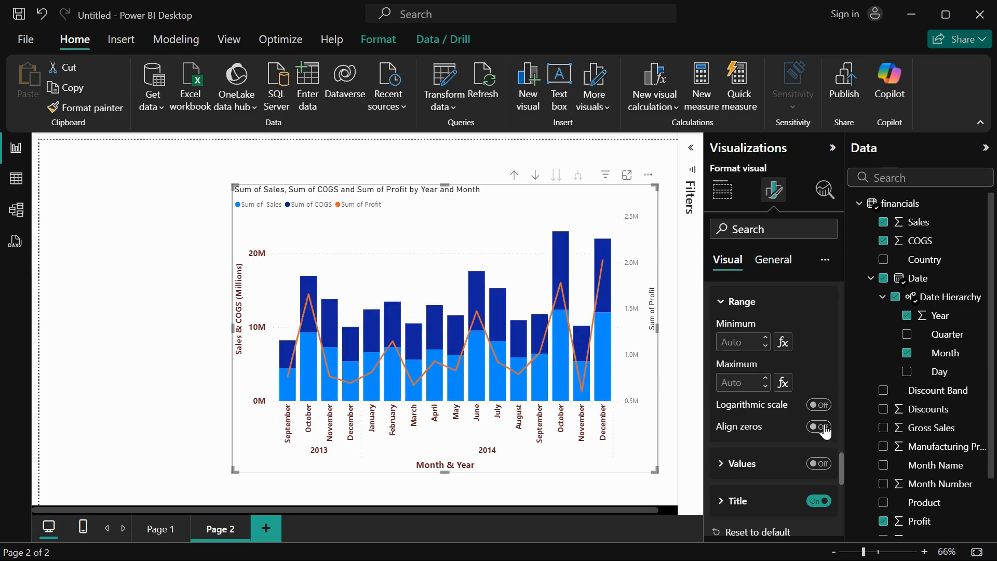
click(822, 428)
click(824, 427)
Turn on the secondary y-axis values and set their font to Segoe UI Bold.
scroll(786, 470, down, 2)
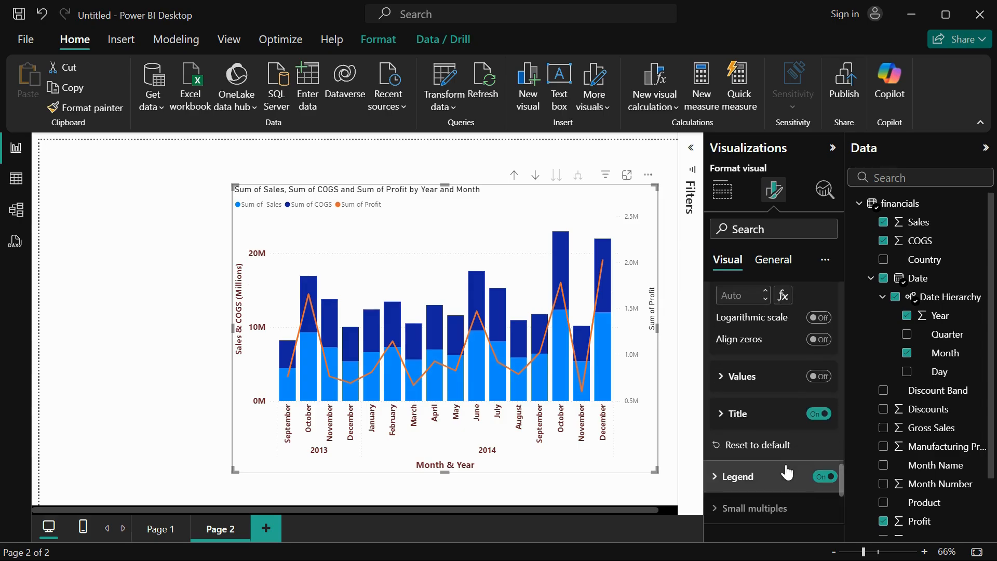
click(816, 377)
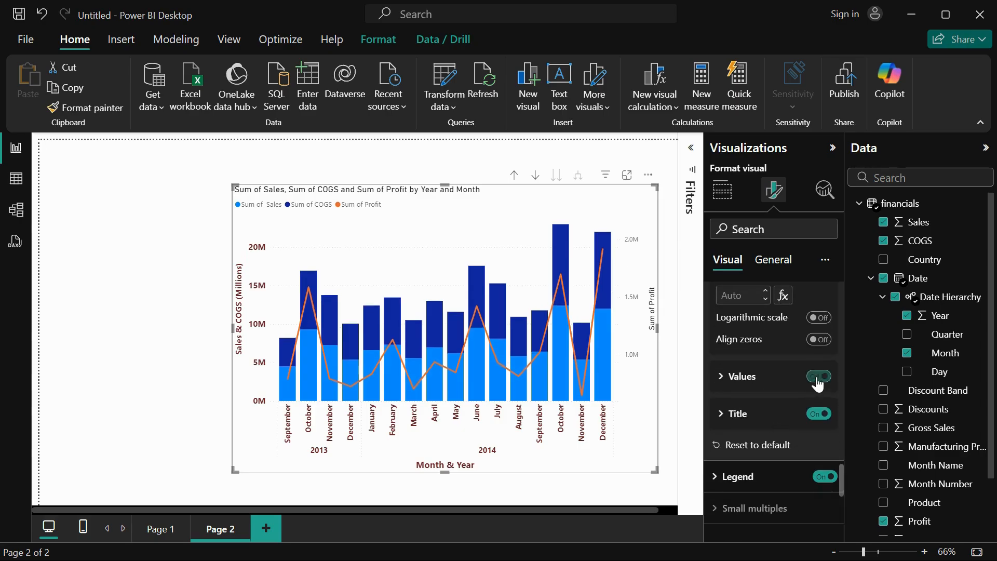
click(722, 383)
scroll(769, 418, down, 1)
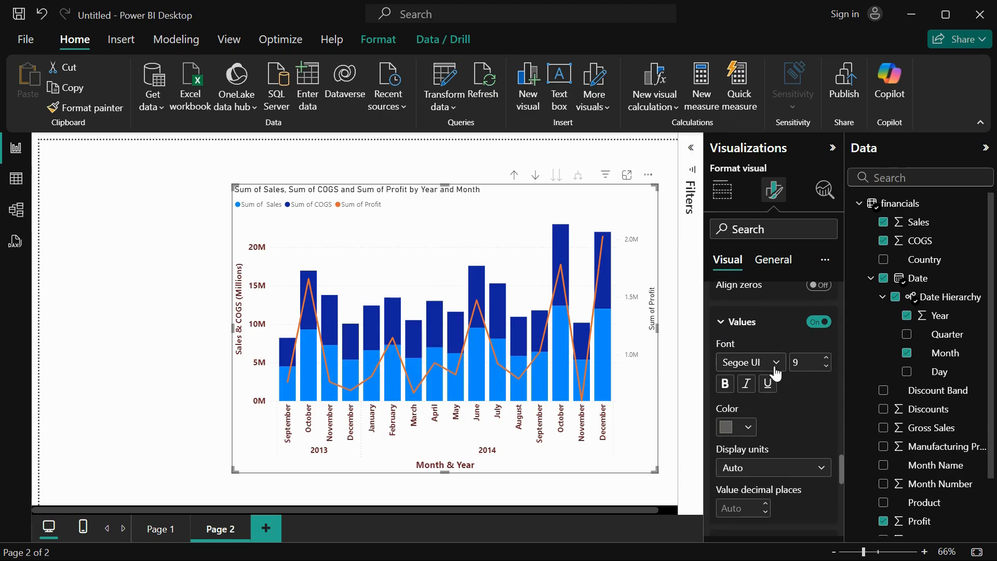
click(777, 366)
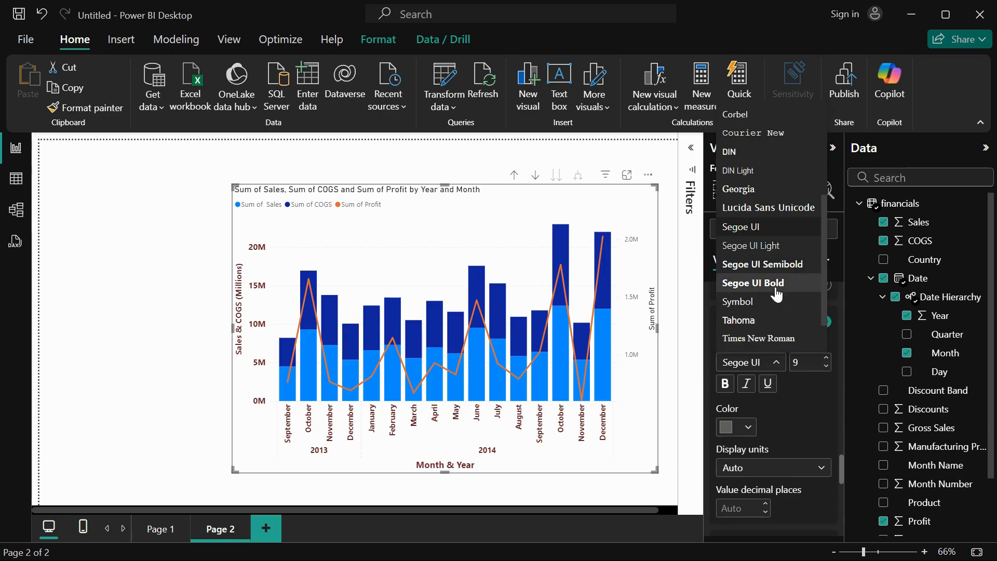
click(775, 285)
Set the secondary y-axis values to font size 12 in dark red.
scroll(816, 321, up, 1)
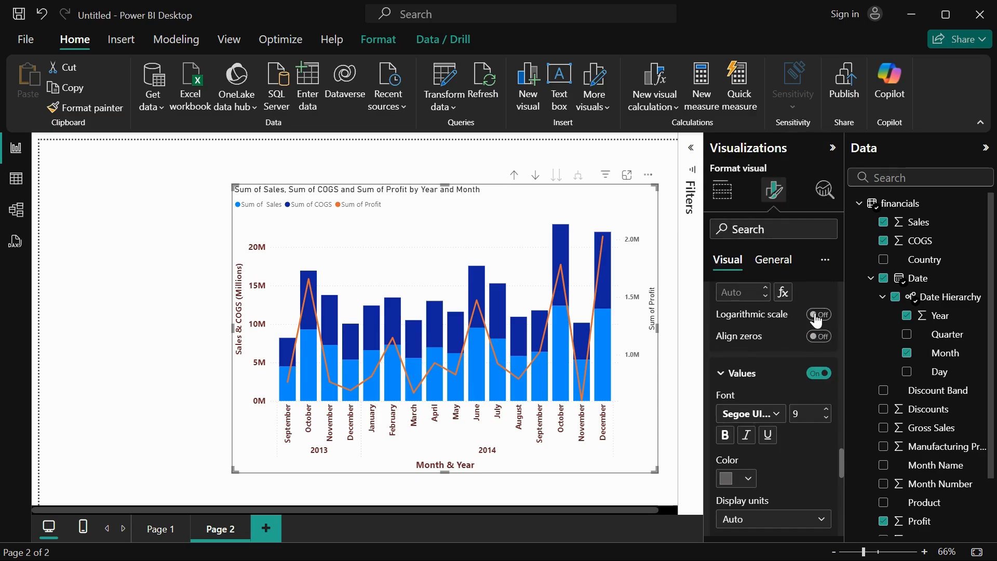
click(825, 417)
click(747, 477)
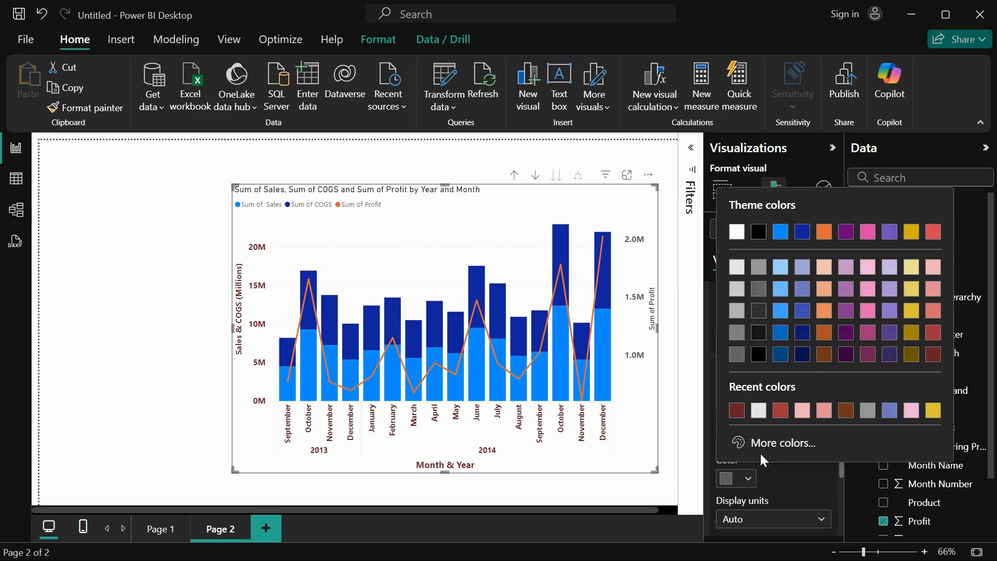
click(737, 410)
Keep the secondary y-axis display units on Auto and set the value decimal places to 2.
scroll(767, 459, down, 2)
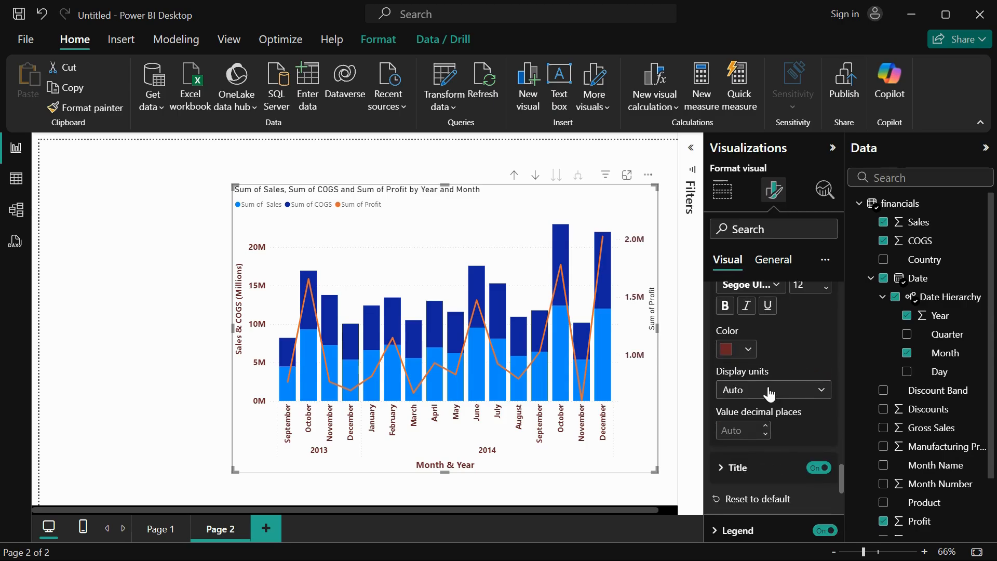
click(769, 389)
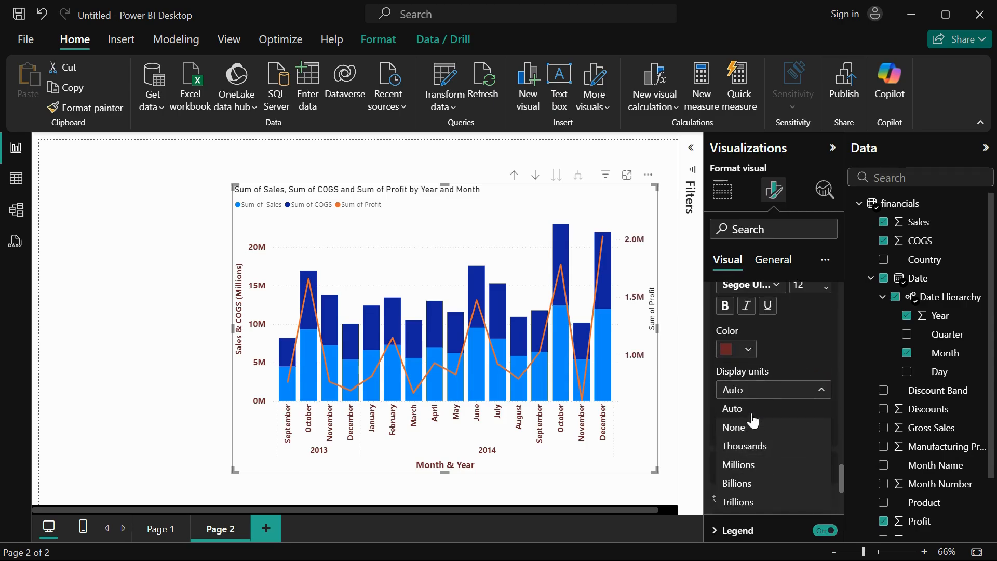
click(745, 409)
scroll(764, 415, down, 2)
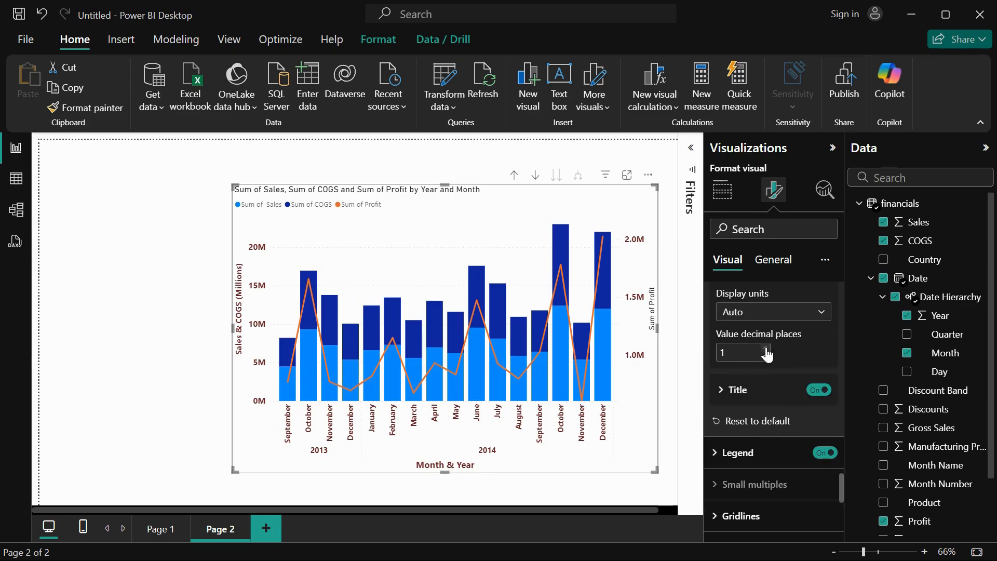
click(765, 348)
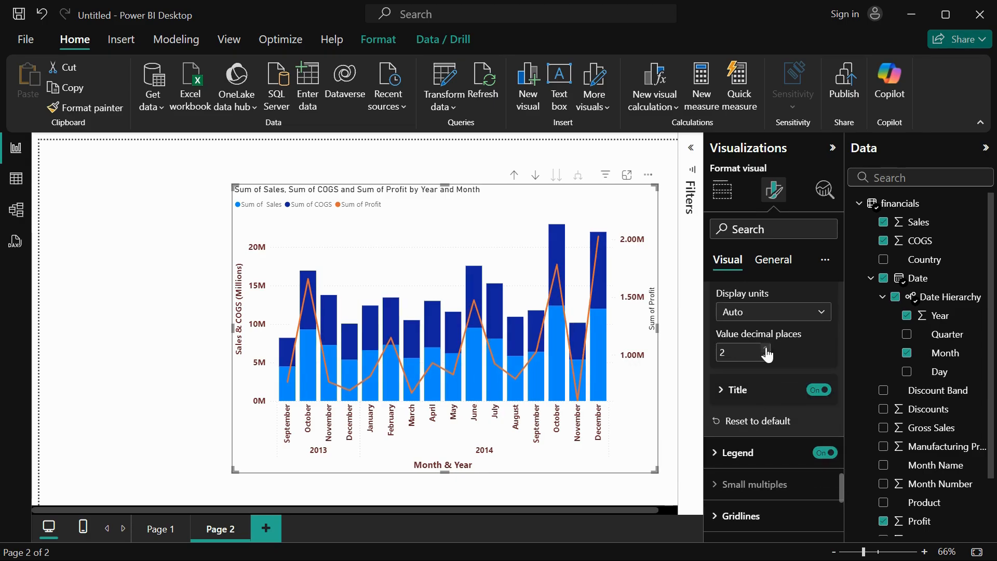
Set the secondary y-axis title text to "Profit" and its style to "Show both".
click(737, 390)
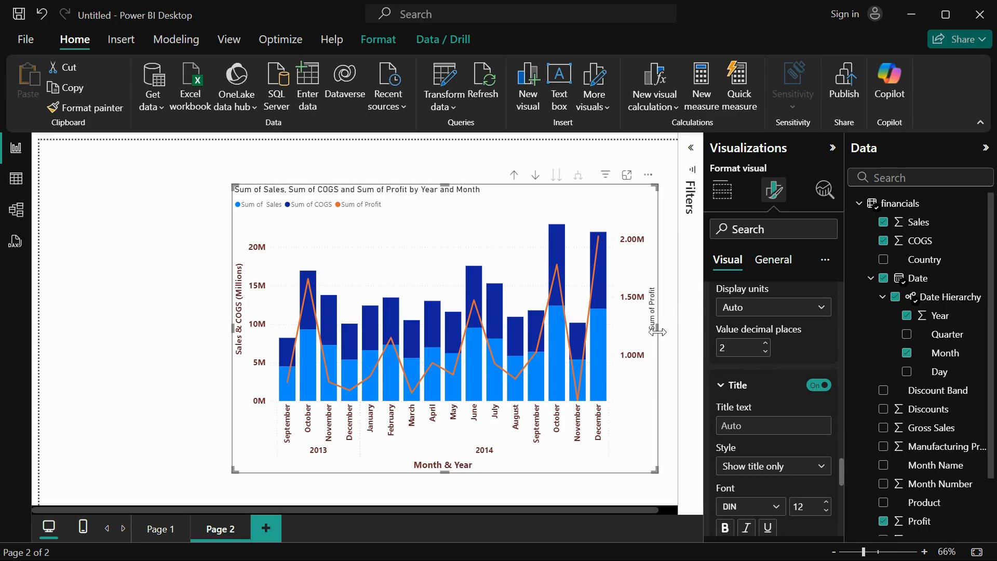
click(758, 421)
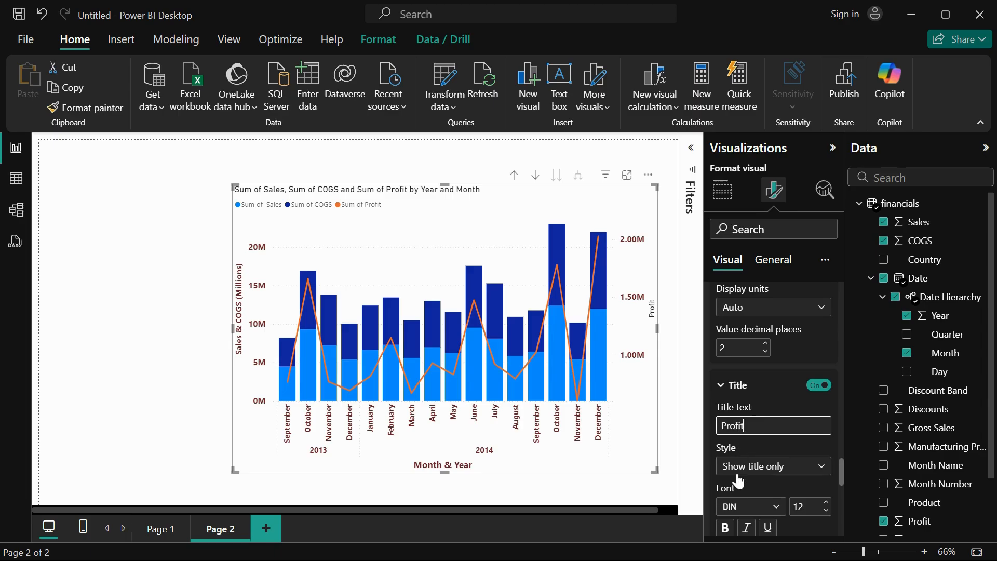
scroll(738, 482, down, 3)
click(776, 340)
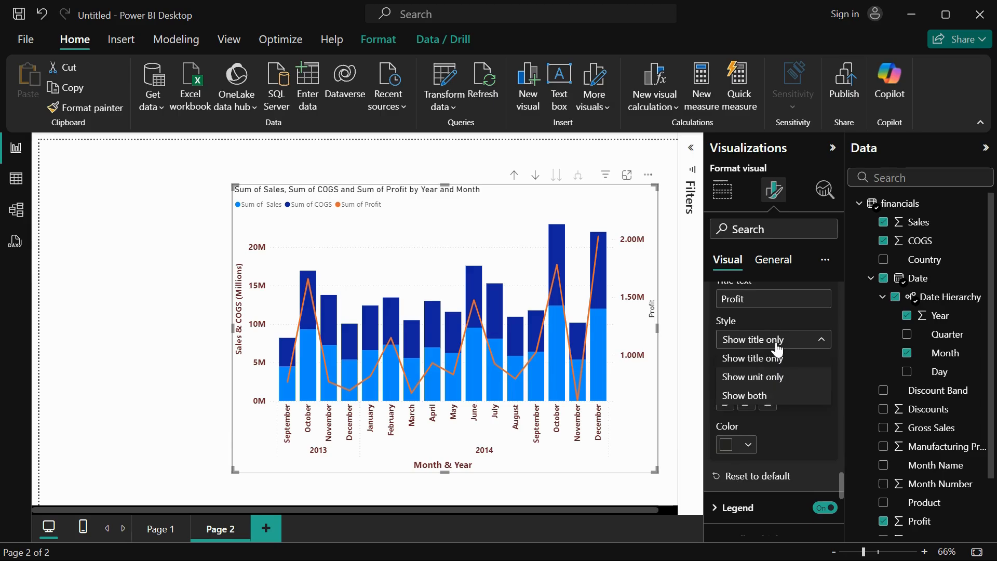
click(768, 395)
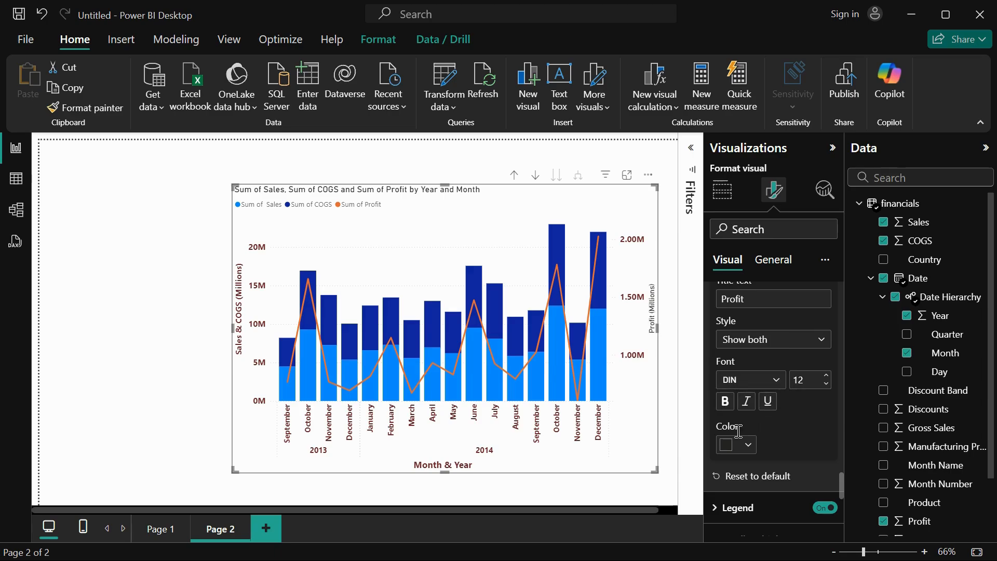
Format the secondary y-axis title in dark red with a bold Segoe UI font.
click(748, 445)
click(737, 376)
click(761, 382)
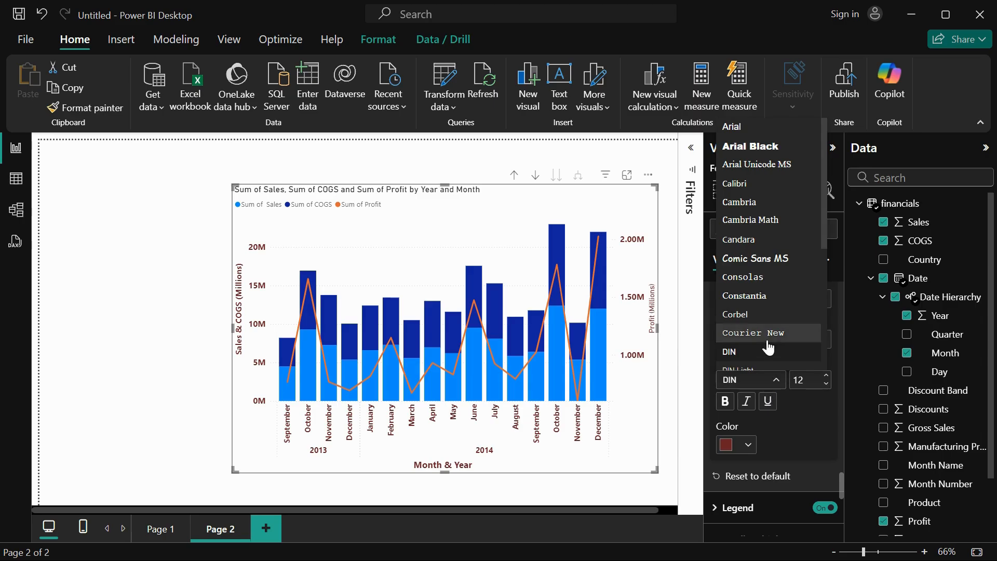
scroll(769, 347, down, 3)
click(774, 248)
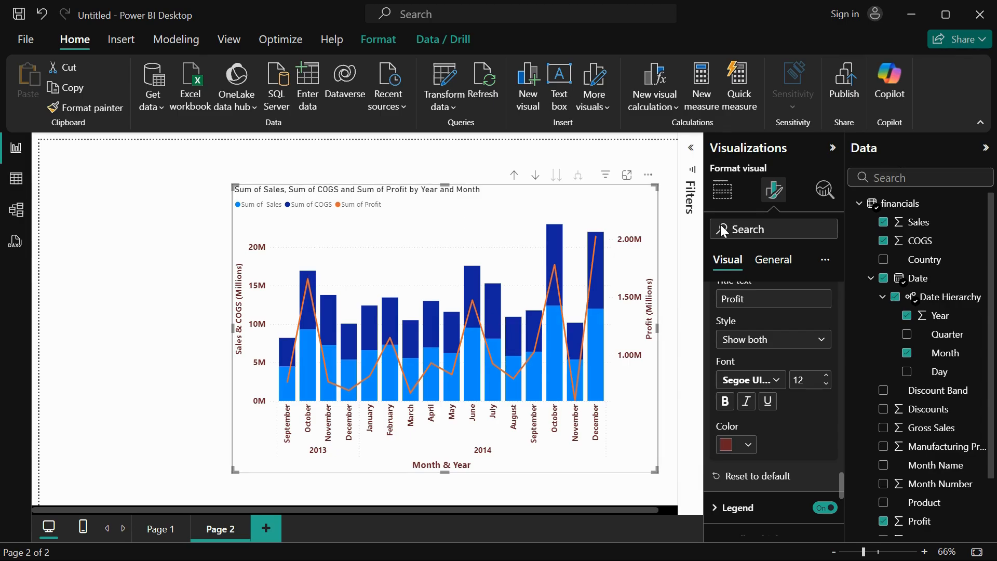
Try hiding the chart legend and turn it back on.
scroll(804, 423, down, 3)
click(737, 348)
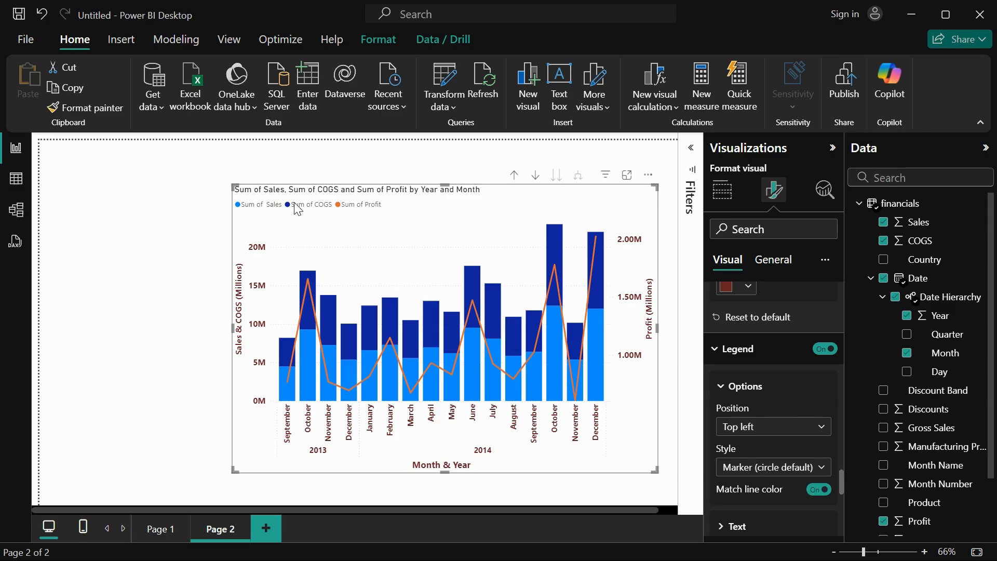
click(825, 348)
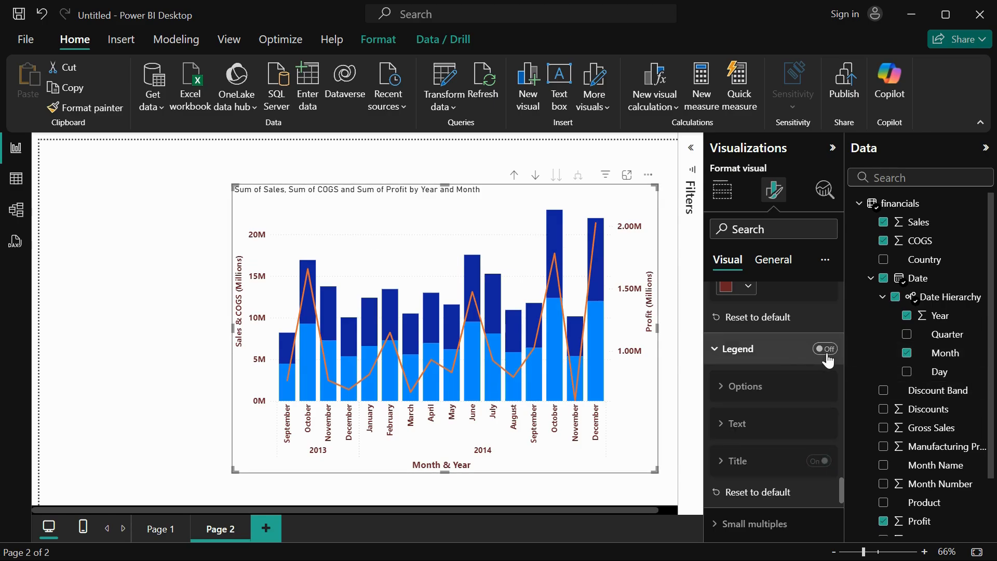
click(828, 349)
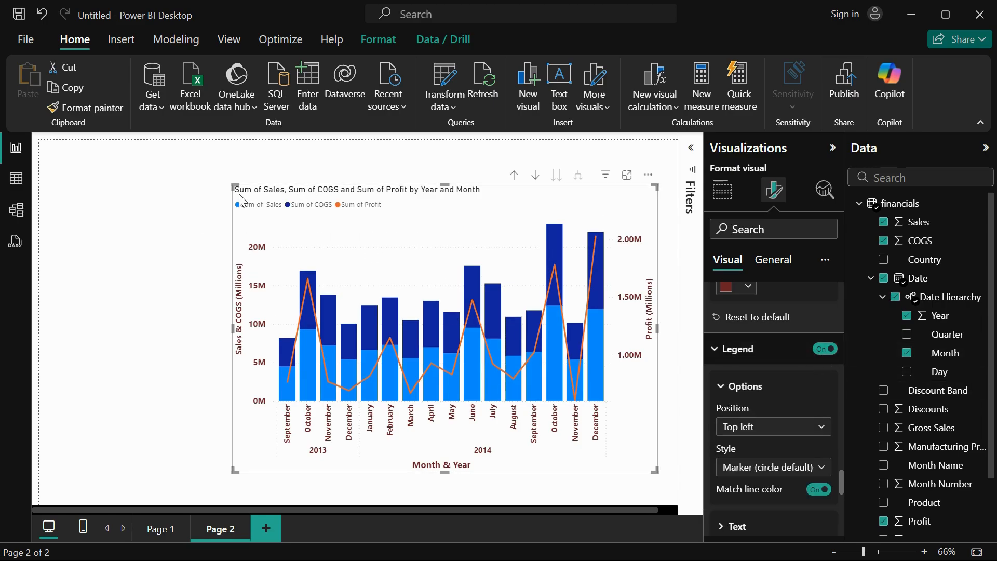
Try the "Top center" legend position and set it to "Top right".
click(759, 429)
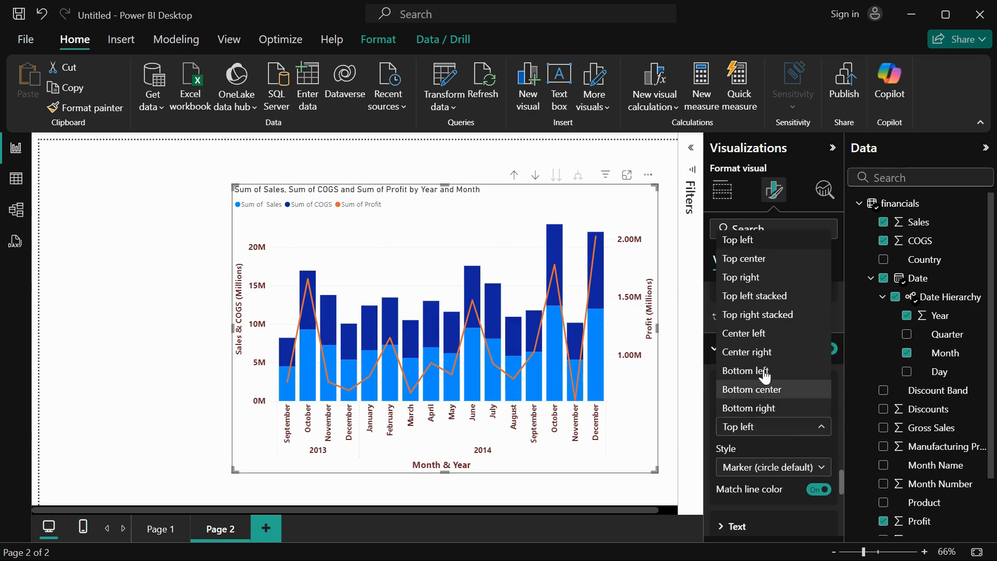
click(762, 266)
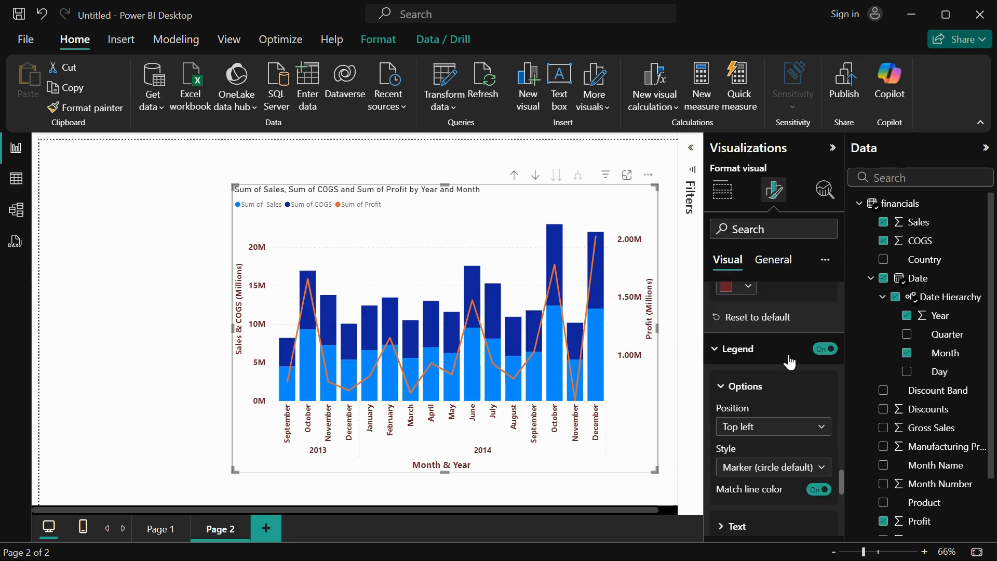
click(785, 427)
click(783, 281)
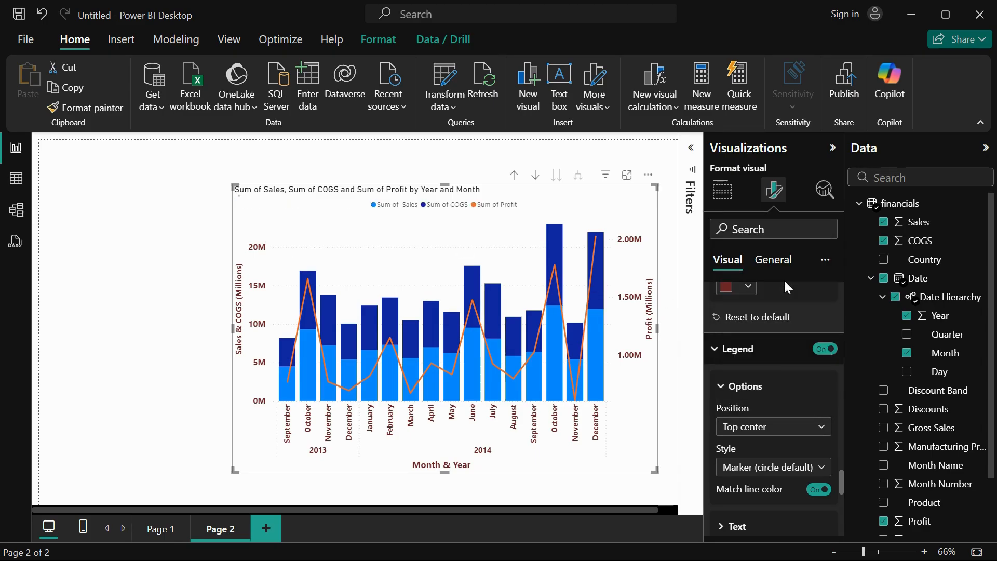
click(764, 427)
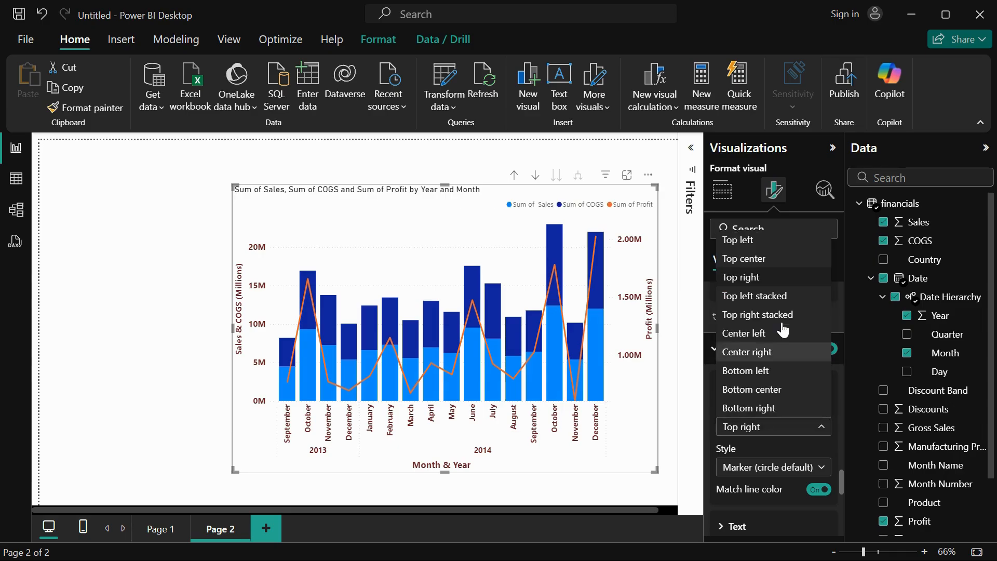
click(765, 463)
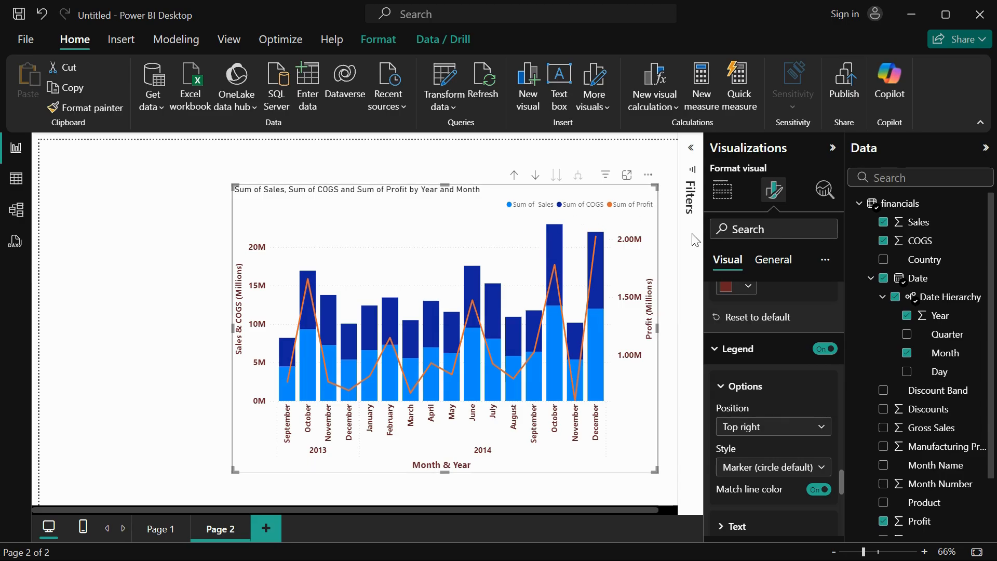
Try the Marker and Line legend styles, restoring "Marker (circle default)".
scroll(795, 467, down, 3)
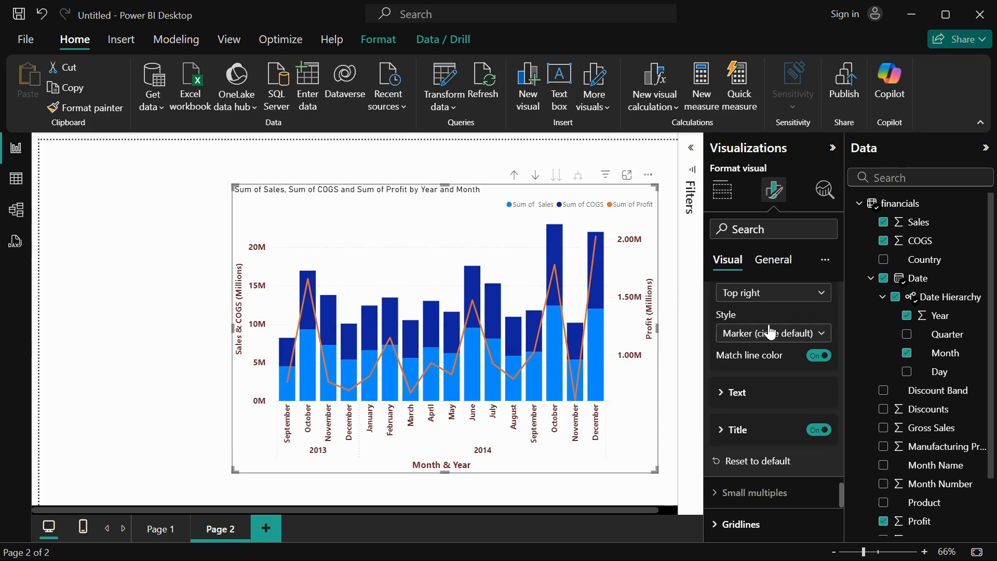
click(769, 333)
click(761, 342)
click(767, 334)
click(755, 372)
click(778, 333)
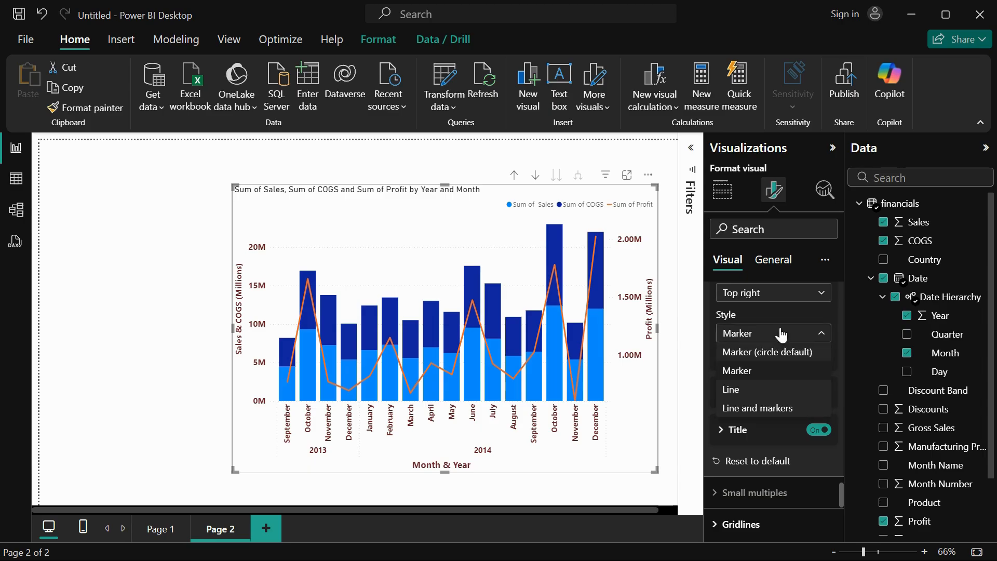
click(769, 397)
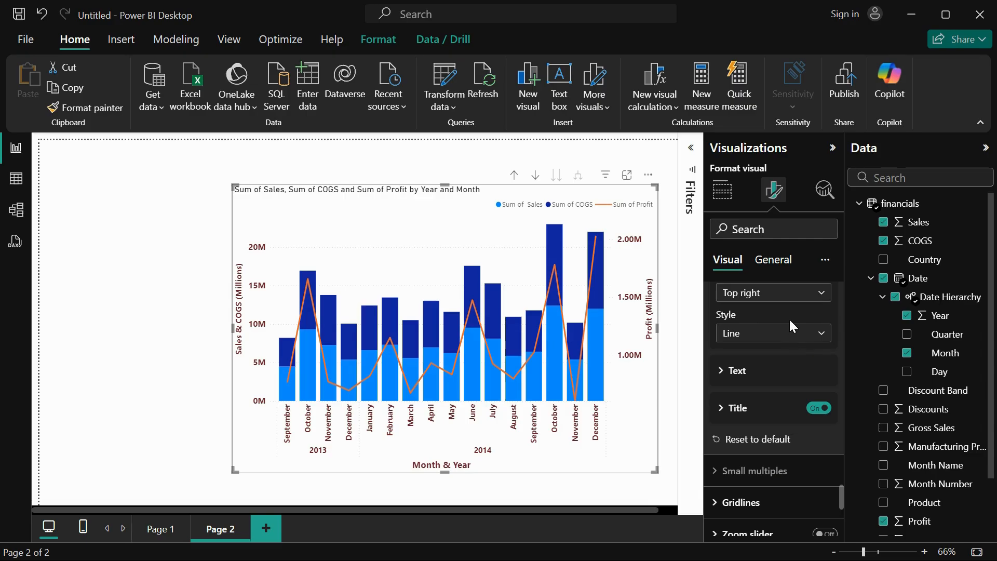
click(783, 333)
click(759, 358)
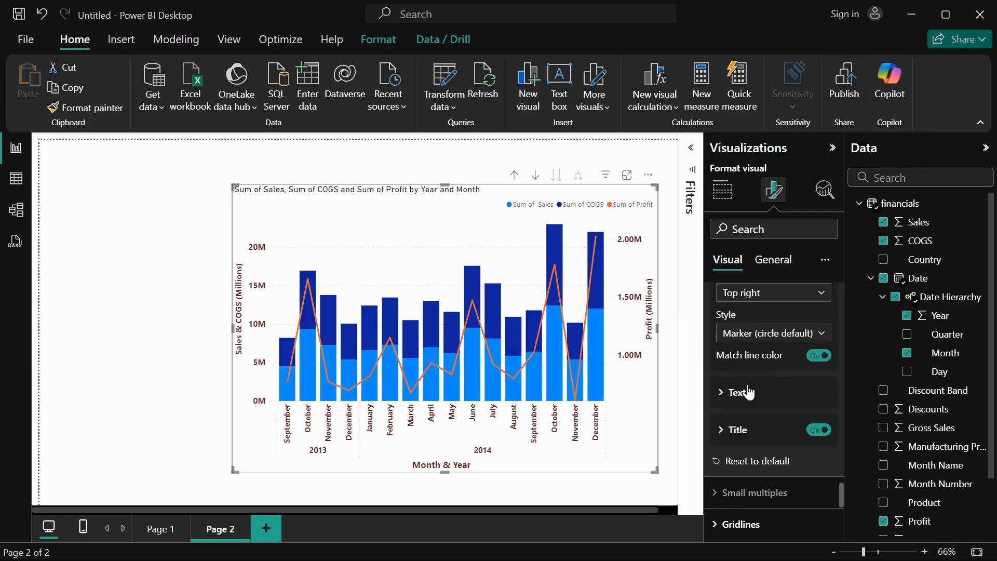
Set the legend text font to Segoe UI Bold.
click(748, 393)
scroll(751, 374, down, 2)
click(761, 319)
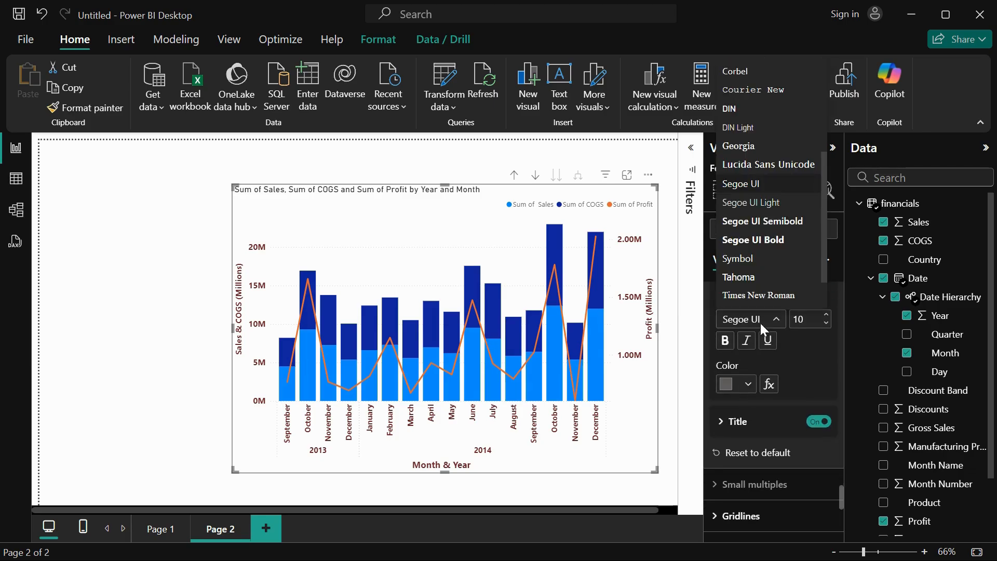
click(766, 241)
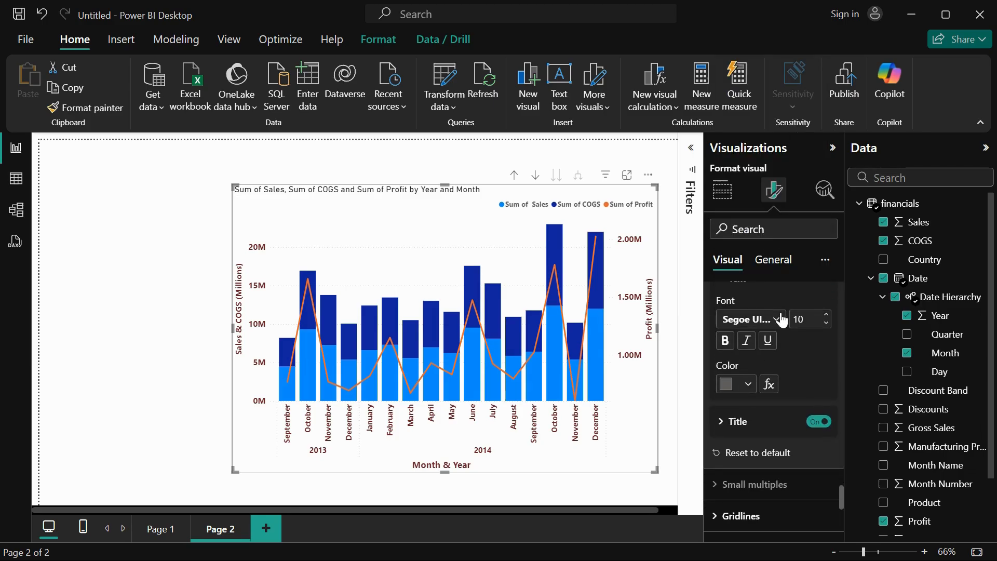
Increase the legend's font size by one increment and set its text color to #a8337d (Theme color 5, 25% darker).
click(826, 314)
click(744, 384)
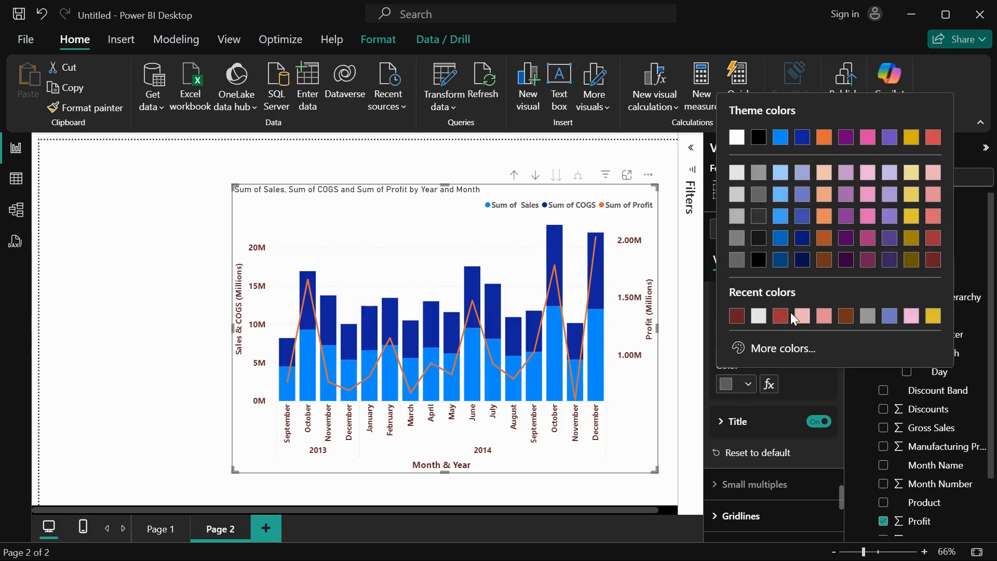
click(865, 244)
Try toggling the legend title and giving it the title text "Legends".
scroll(803, 385, down, 3)
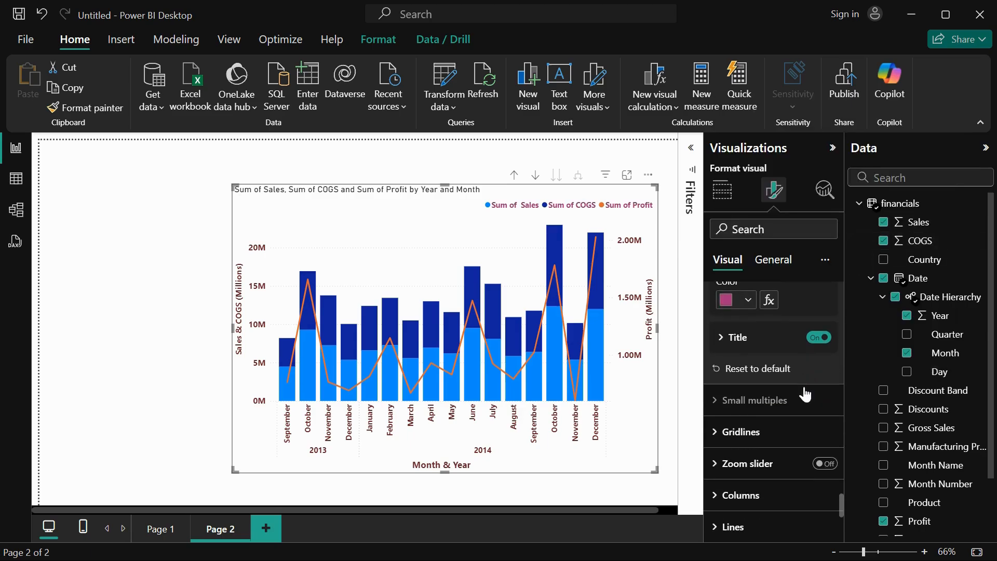
click(743, 338)
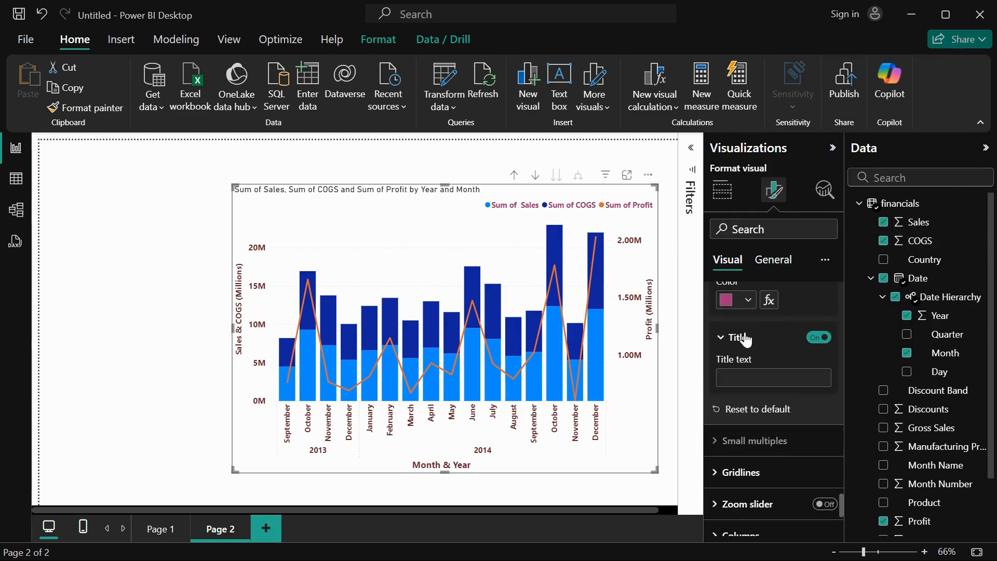
click(751, 378)
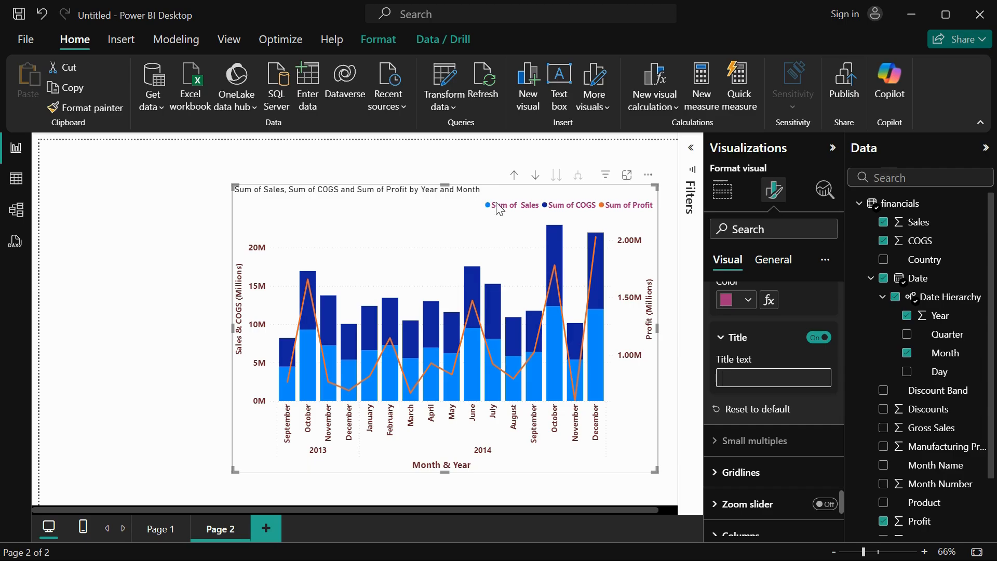
click(818, 339)
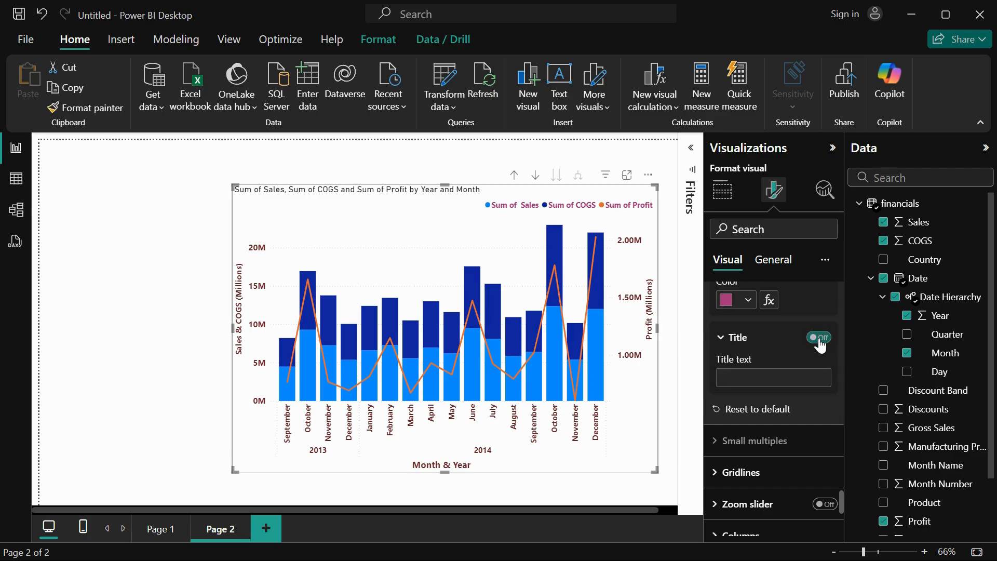
click(818, 339)
click(819, 339)
click(754, 381)
text(Legends)
Hide the legend title, turn it back on, and clear its title text.
click(820, 343)
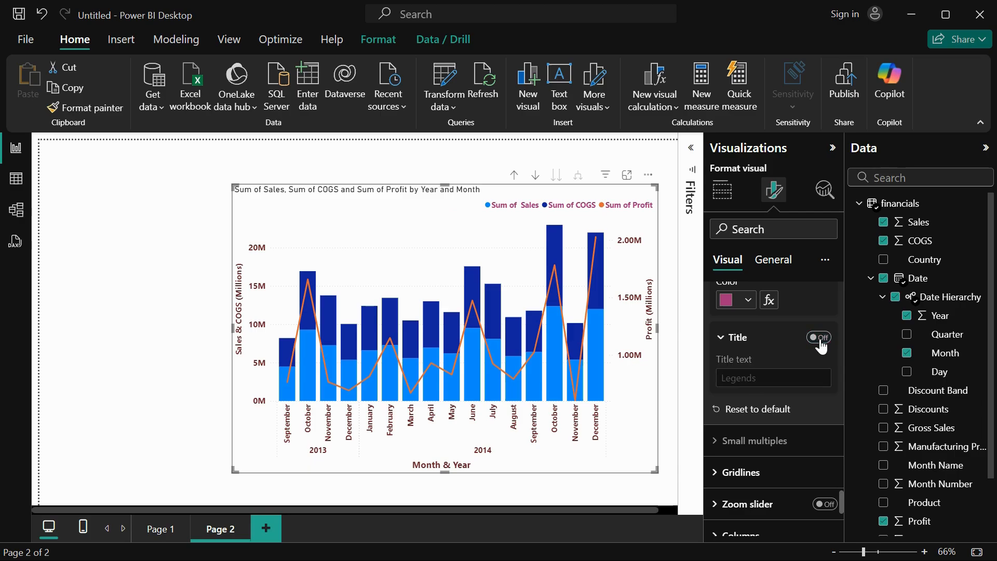
click(819, 338)
drag(771, 378, 700, 379)
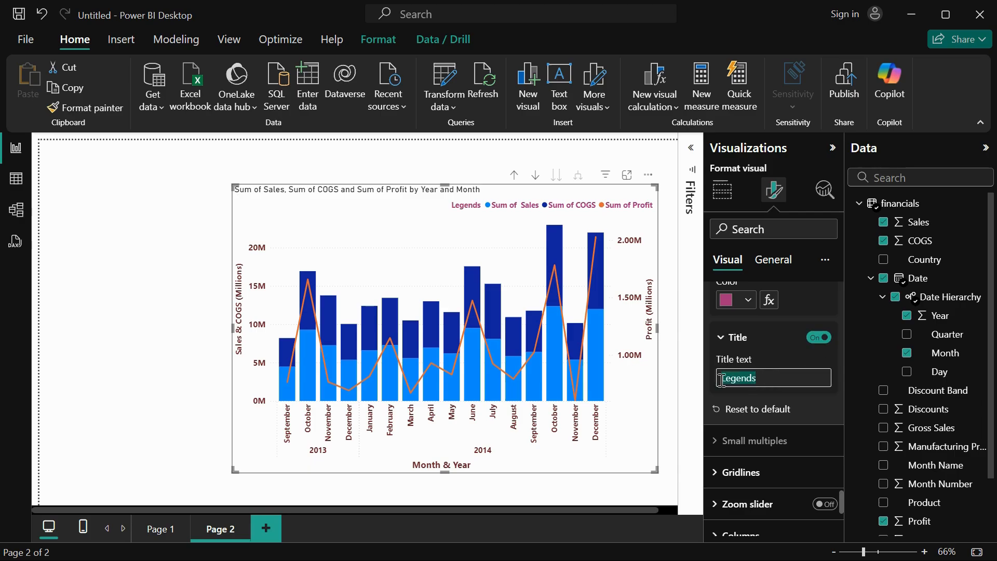
key(BackSpace)
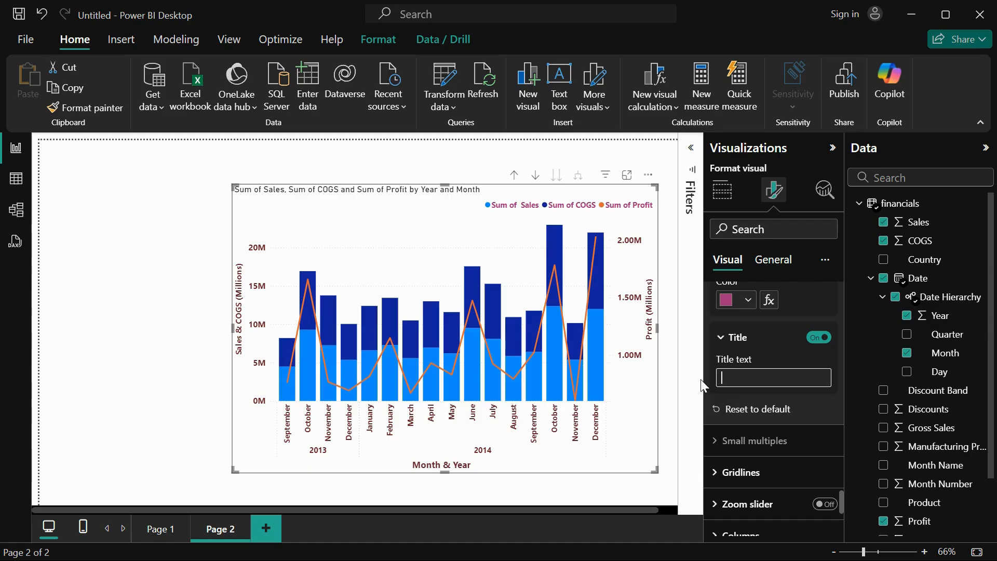
Set the horizontal gridlines to a 3 px width and the light pink color #f3b4dc.
click(739, 470)
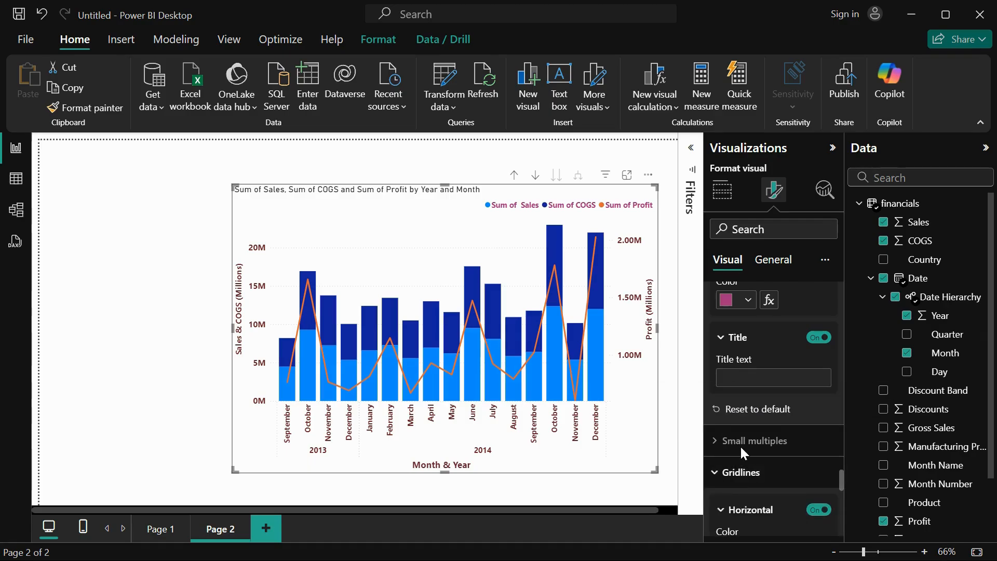
scroll(739, 445, down, 5)
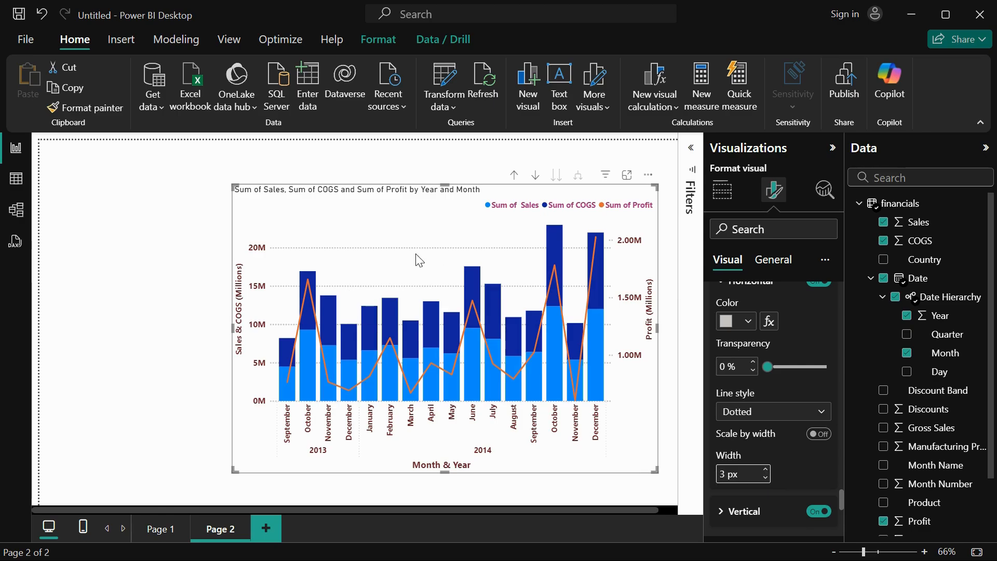
scroll(776, 416, down, 1)
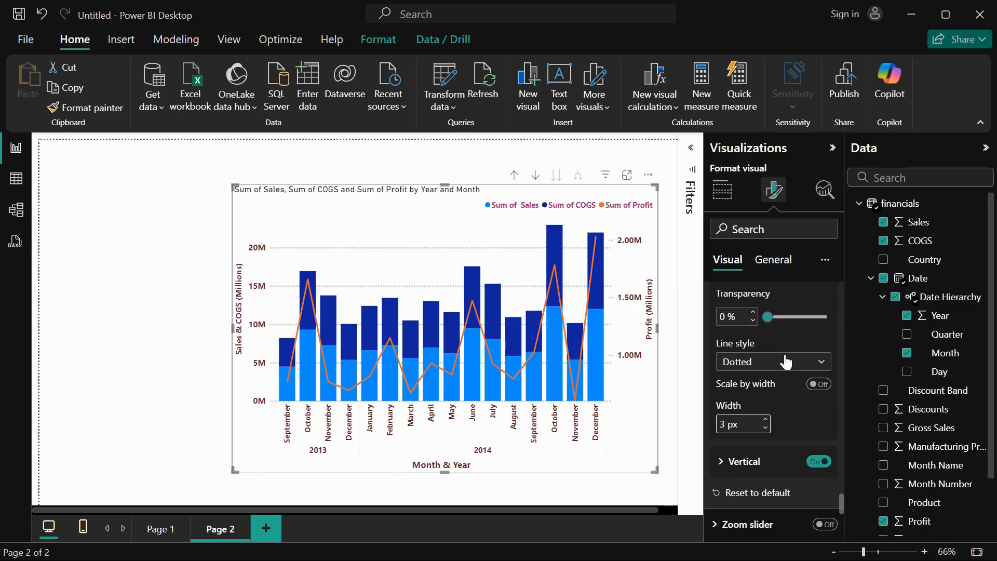
scroll(786, 362, up, 1)
click(749, 321)
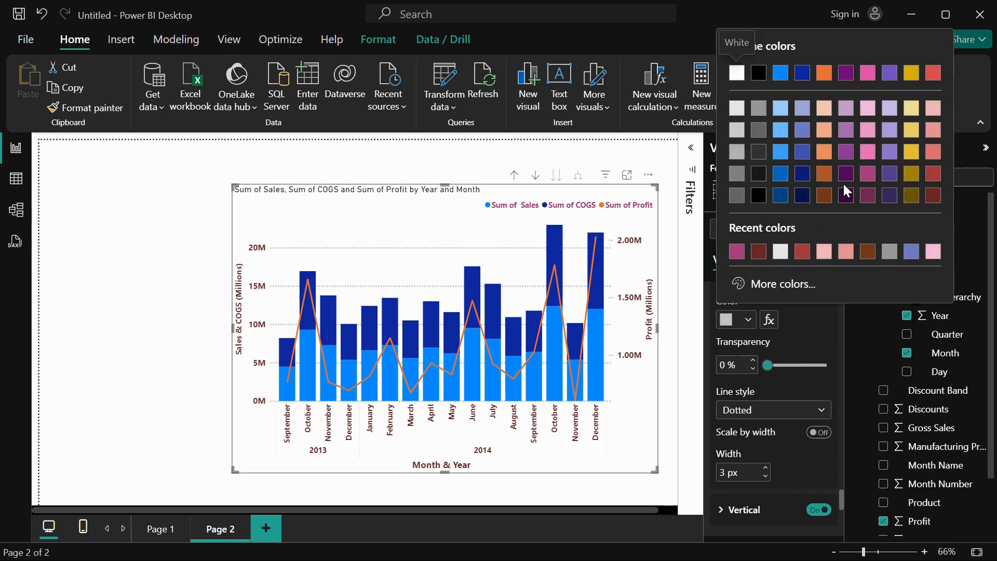
click(933, 251)
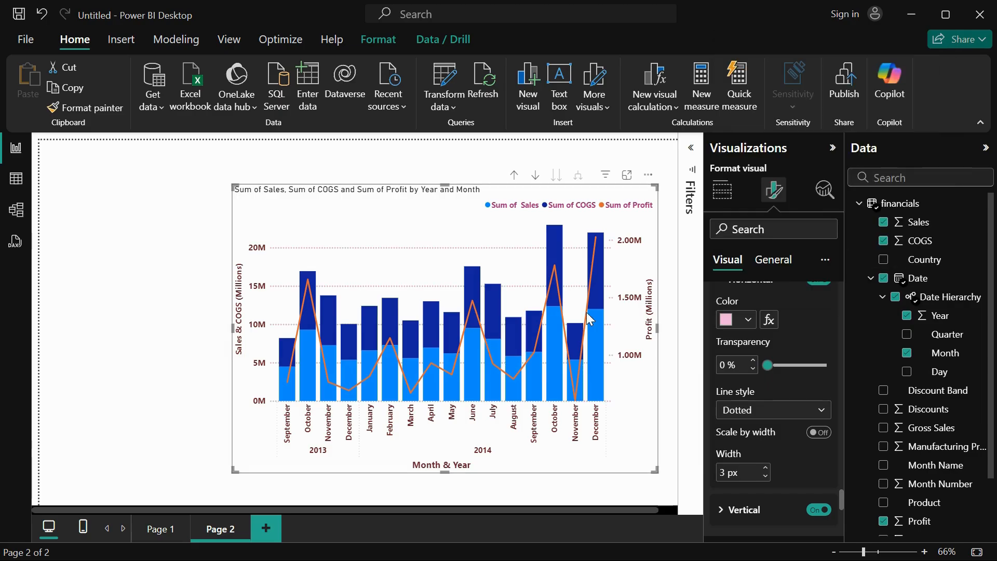
Format the vertical gridlines as dotted, 3 px wide, in the light pink color #f3b4dc.
scroll(768, 467, down, 3)
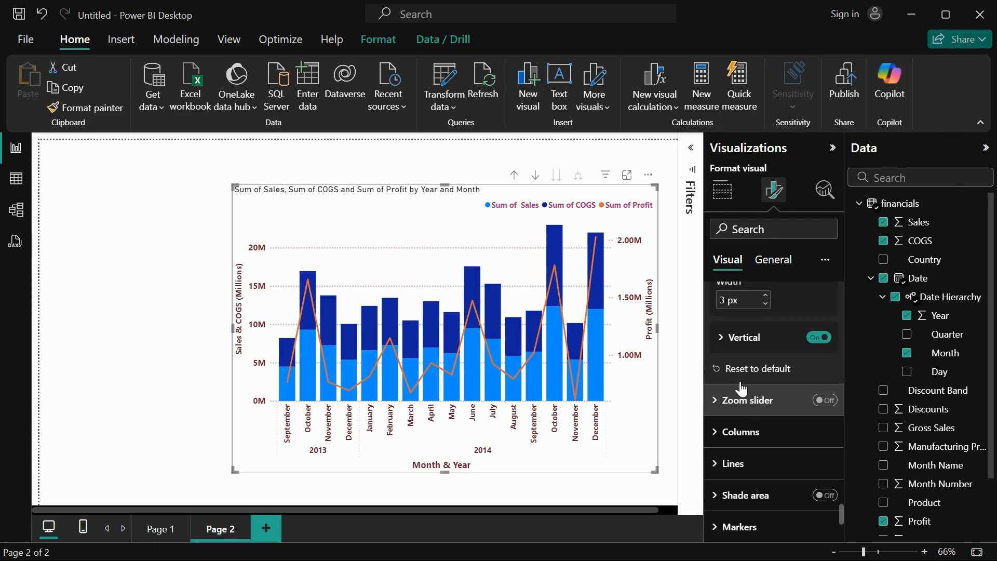
click(734, 339)
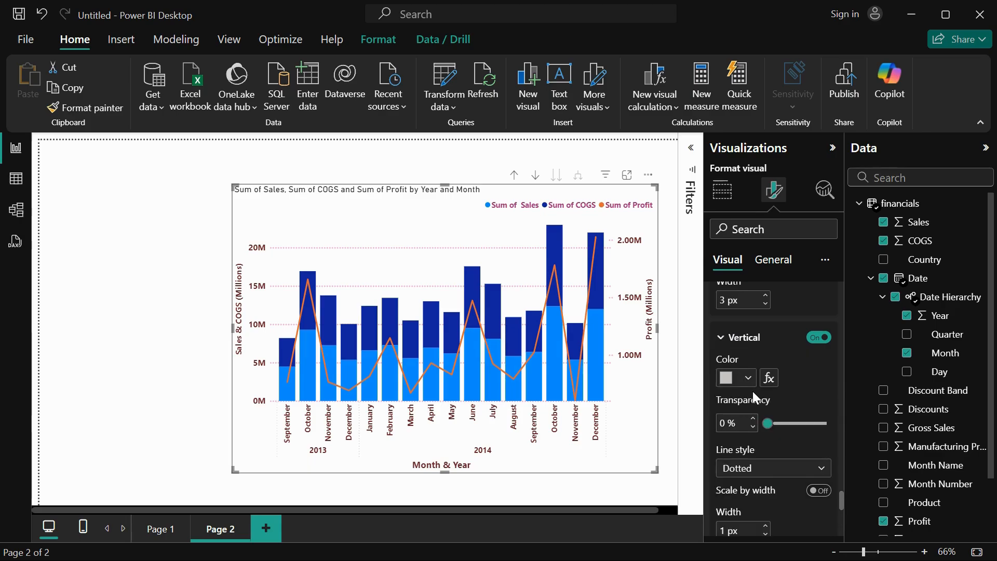
scroll(753, 391, down, 1)
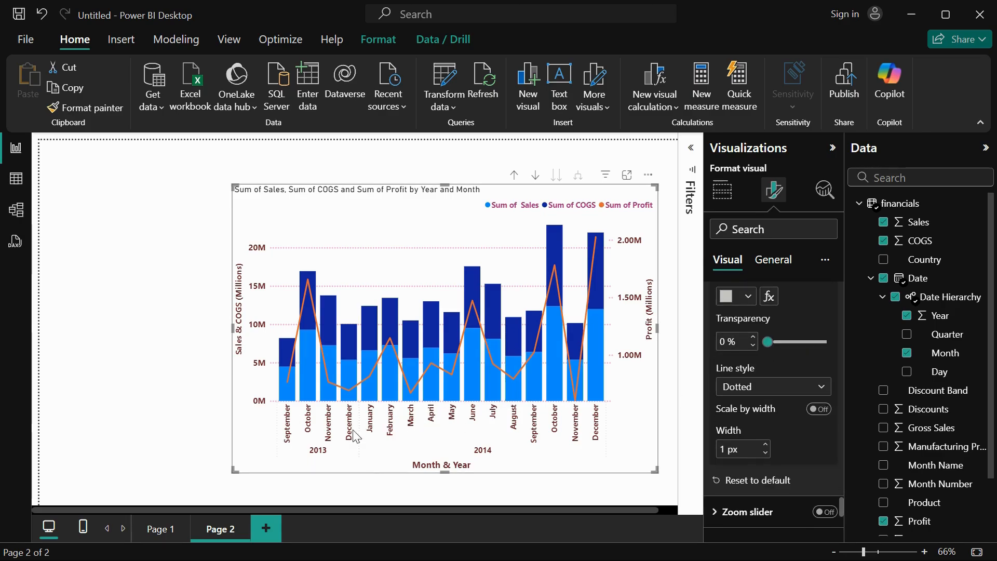
click(771, 396)
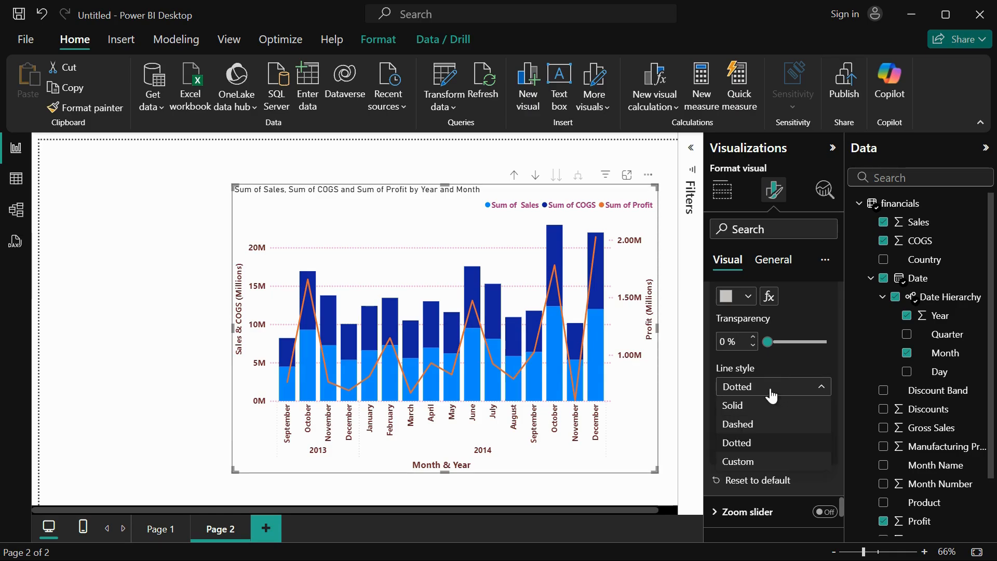
click(760, 443)
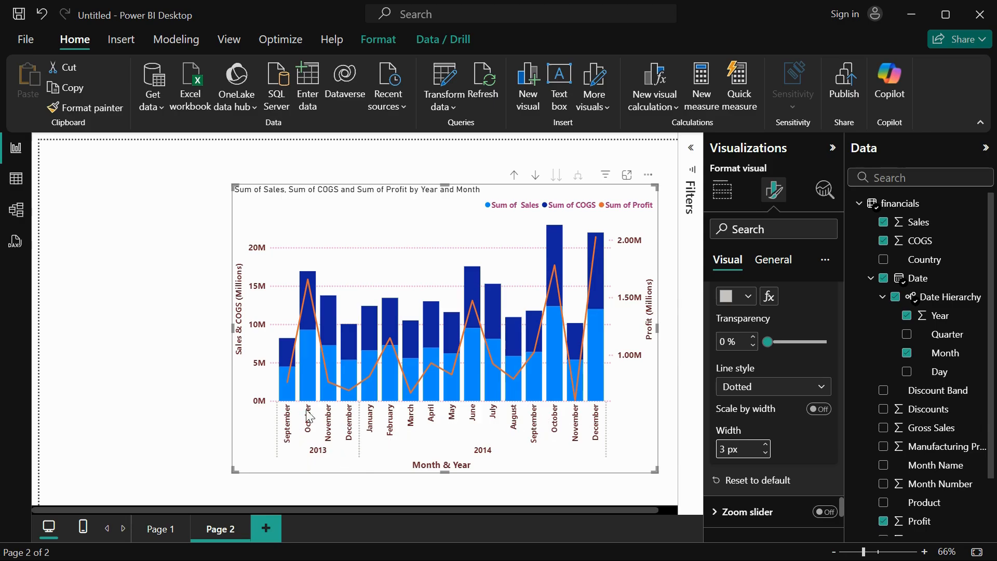
click(741, 297)
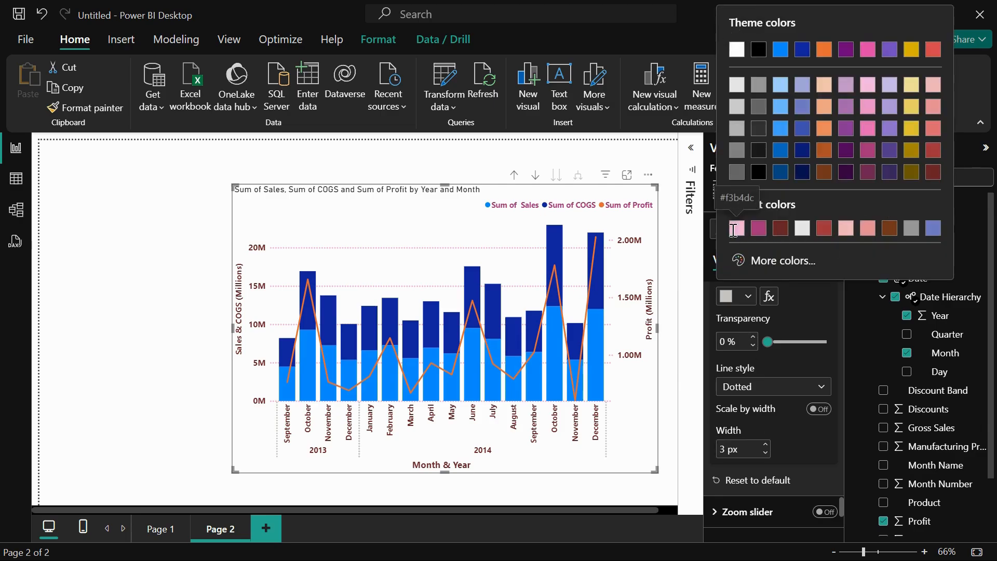
click(735, 229)
Turn on the chart's zoom slider and enable it for the secondary y-axis as well.
scroll(764, 434, down, 3)
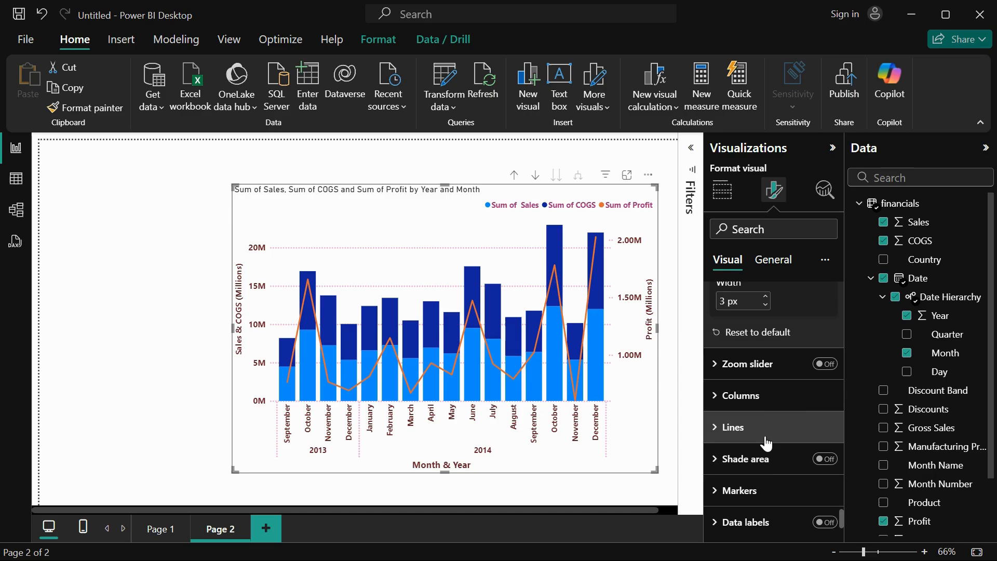
click(825, 365)
click(724, 364)
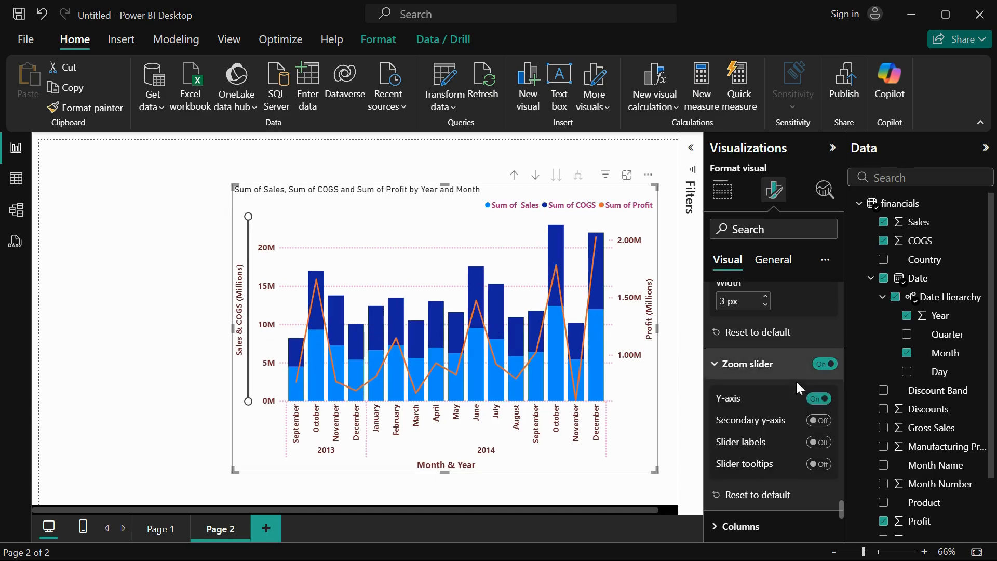
click(820, 420)
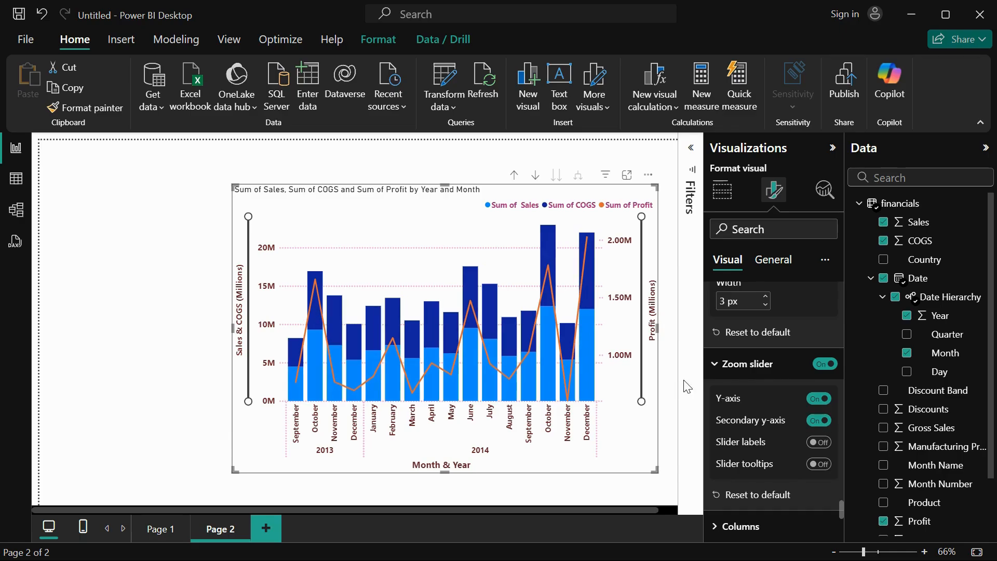
Try hiding the y-axis zoom slider and showing slider labels, restoring both settings.
click(817, 399)
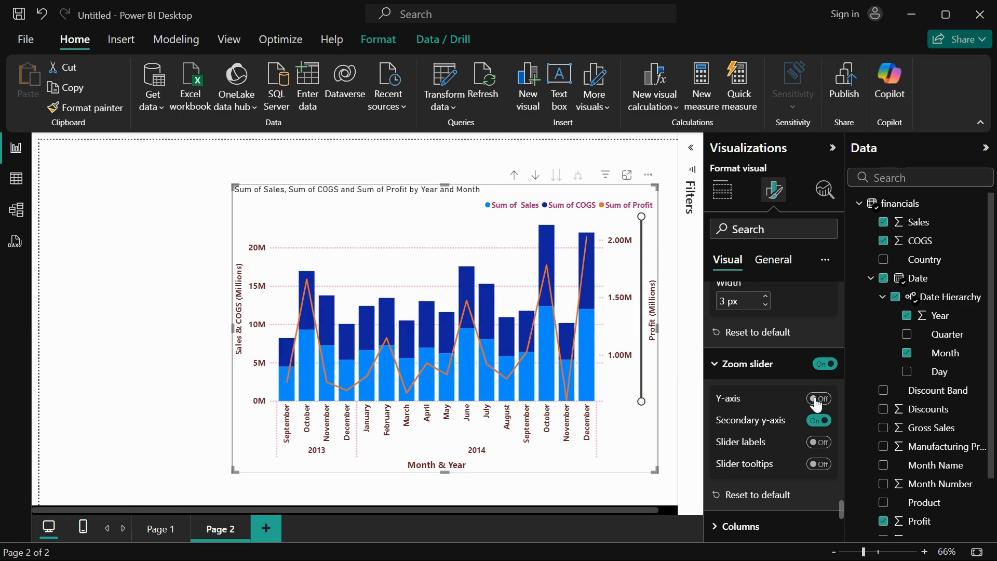
click(818, 400)
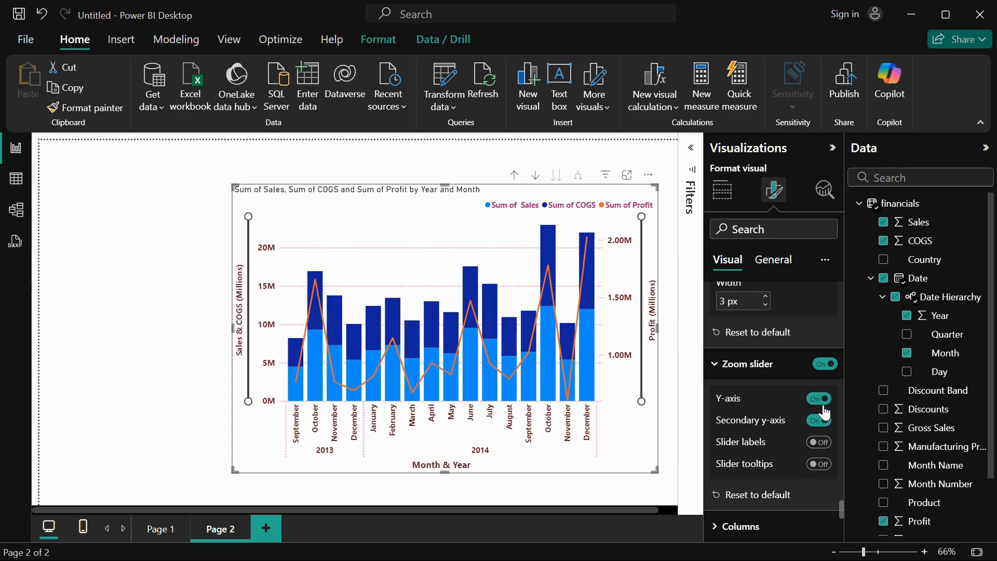
click(825, 444)
click(825, 445)
Turn on slider tooltips and try out the zoom sliders on the secondary and primary y-axes.
click(822, 470)
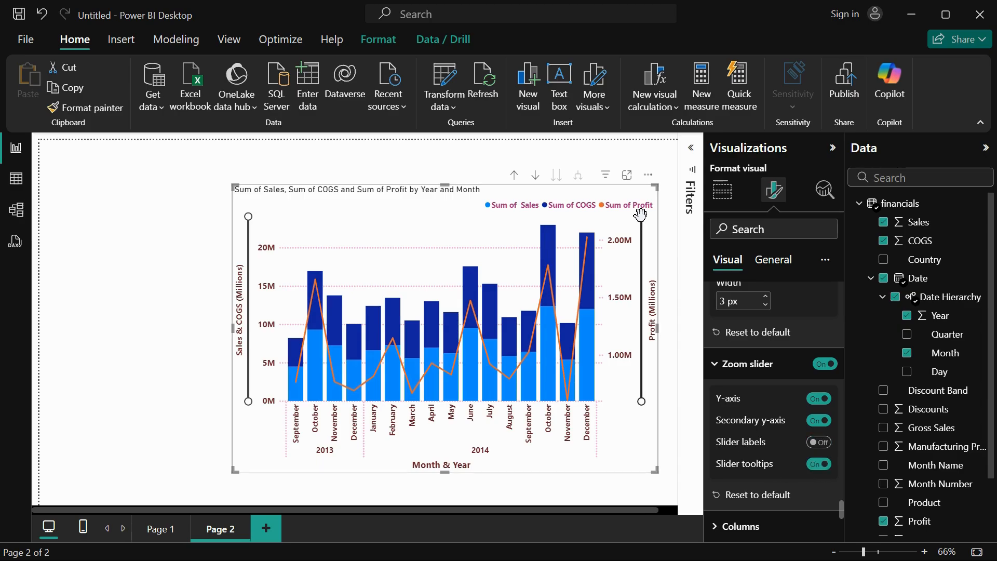
mouse_move(641, 214)
mouse_down()
mouse_move(641, 290)
mouse_move(641, 217)
mouse_up()
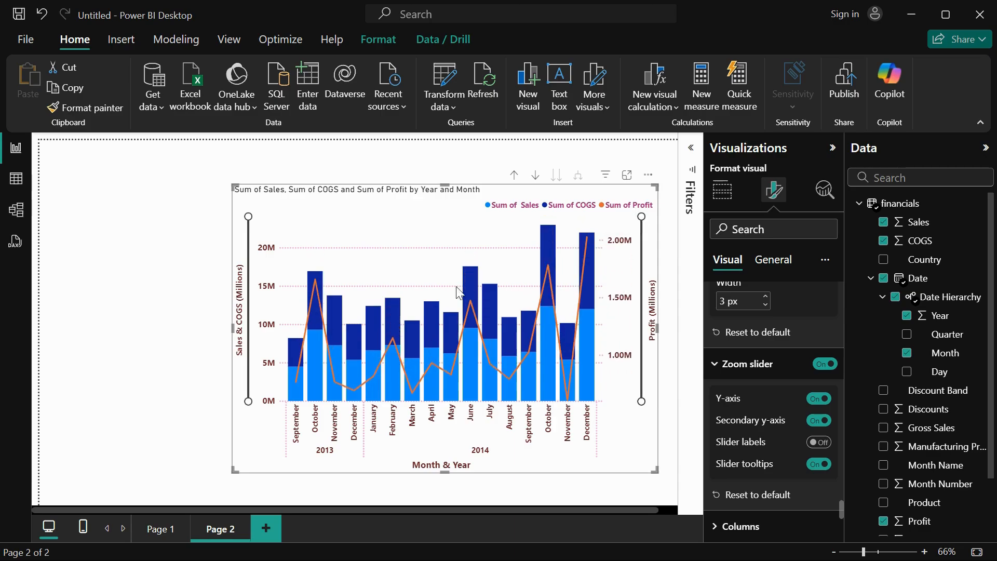
mouse_move(248, 216)
mouse_down()
mouse_move(252, 311)
mouse_move(258, 206)
mouse_up()
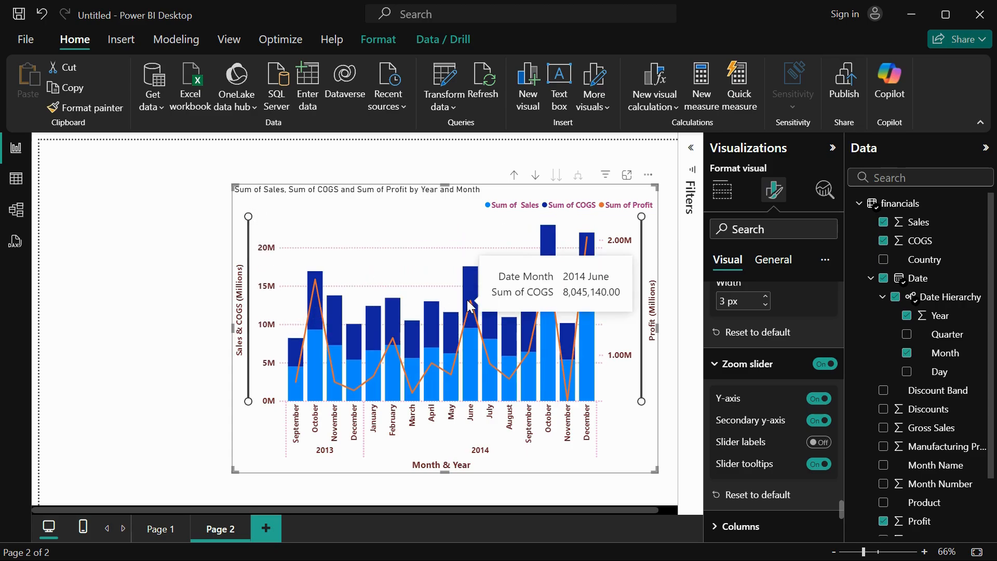
mouse_move(245, 216)
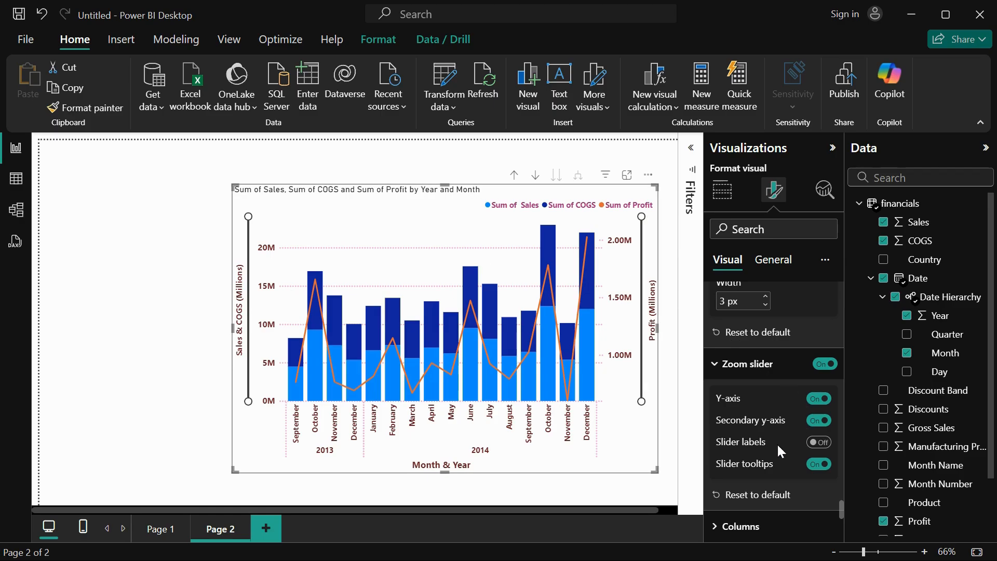
Examine the column formatting options, including the series choices, color and transparency.
scroll(776, 443, down, 3)
click(751, 378)
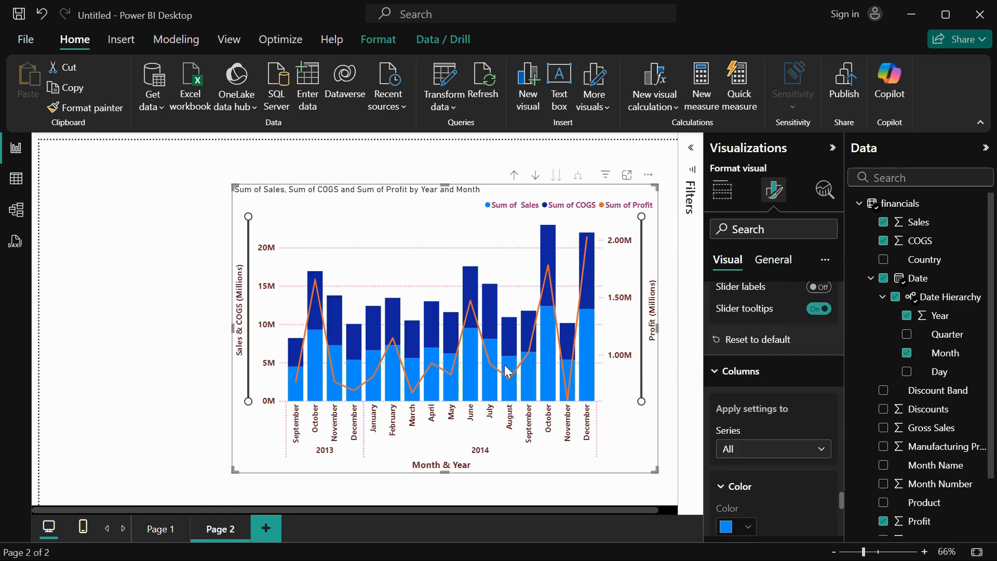
scroll(787, 444, down, 2)
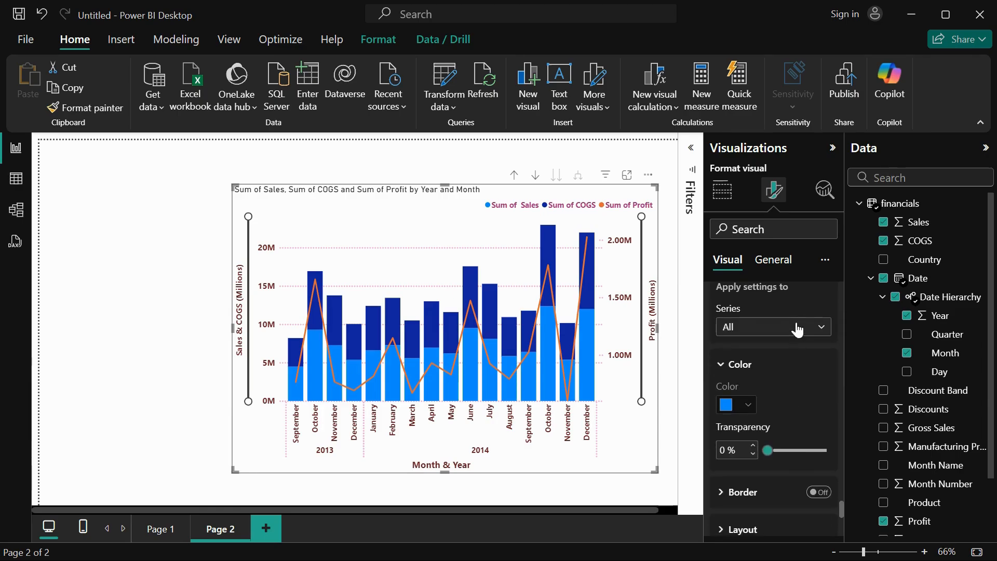
scroll(755, 426, down, 1)
scroll(755, 426, up, 2)
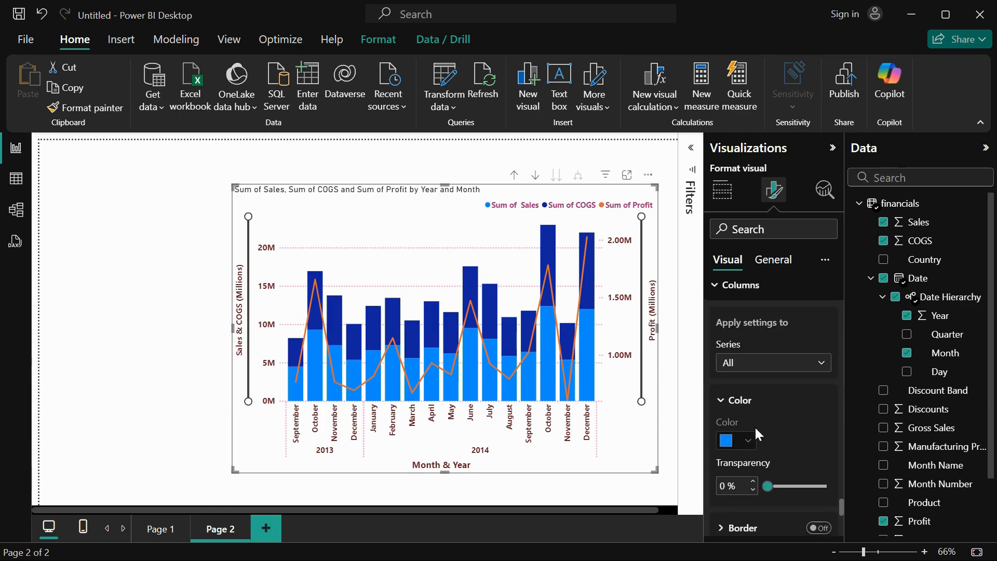
click(759, 365)
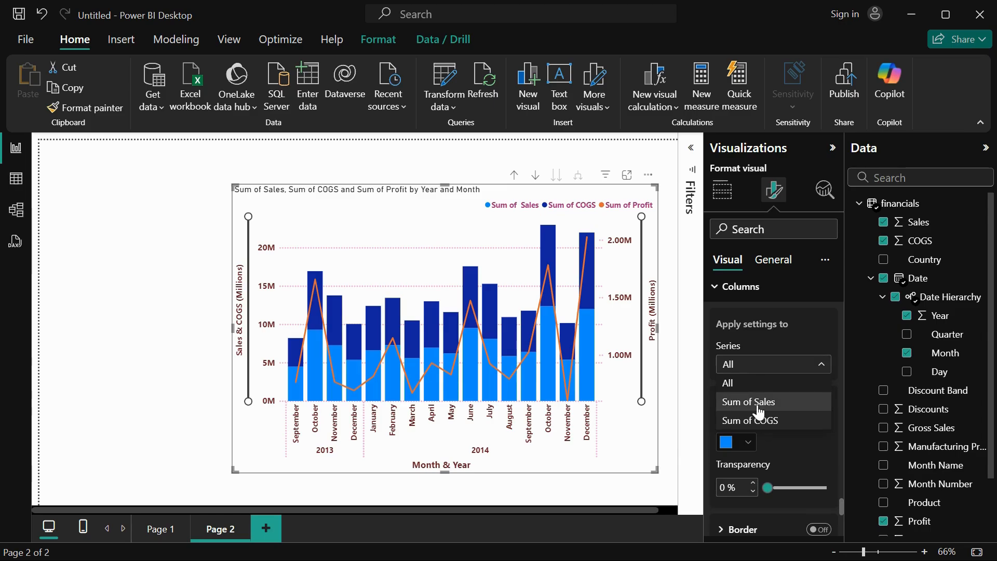
click(774, 443)
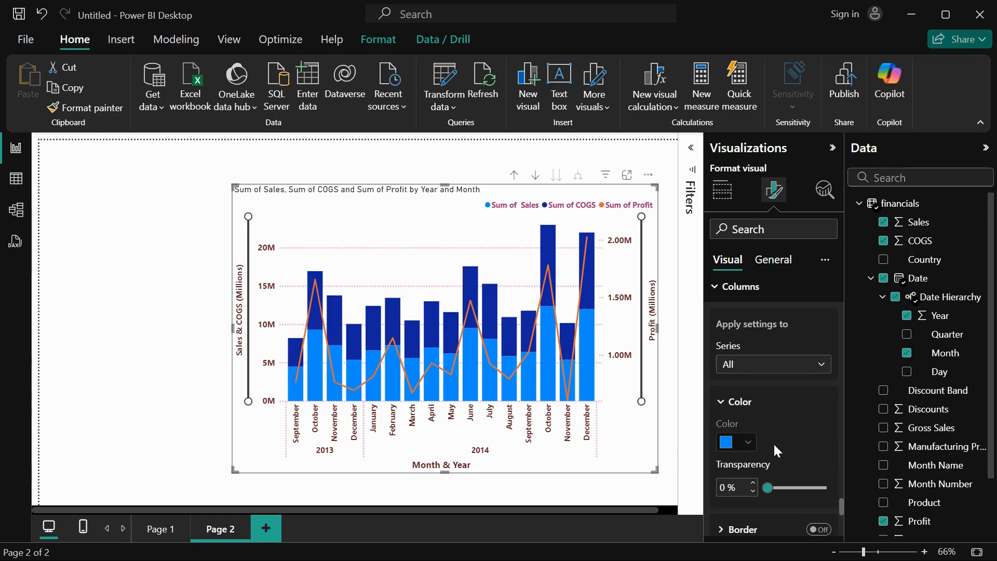
scroll(773, 442, down, 1)
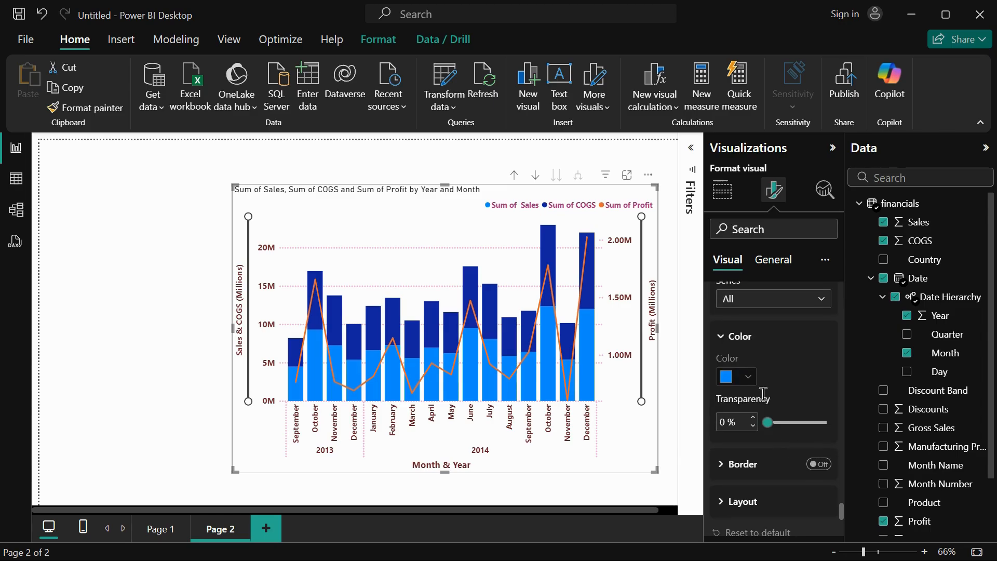
click(767, 423)
mouse_move(767, 423)
mouse_down()
mouse_move(796, 423)
mouse_move(758, 425)
mouse_up()
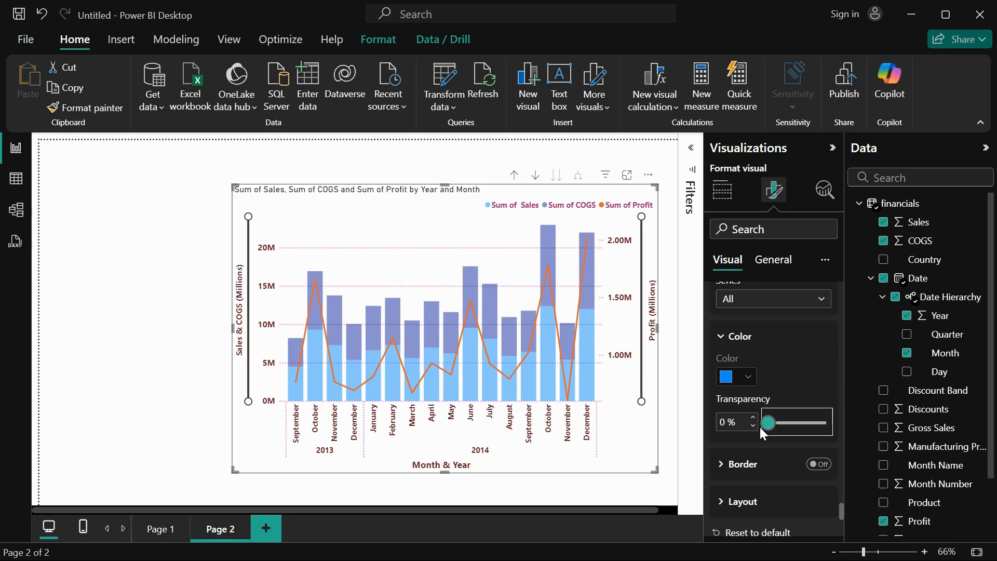
Turn on borders for the chart's columns.
click(726, 463)
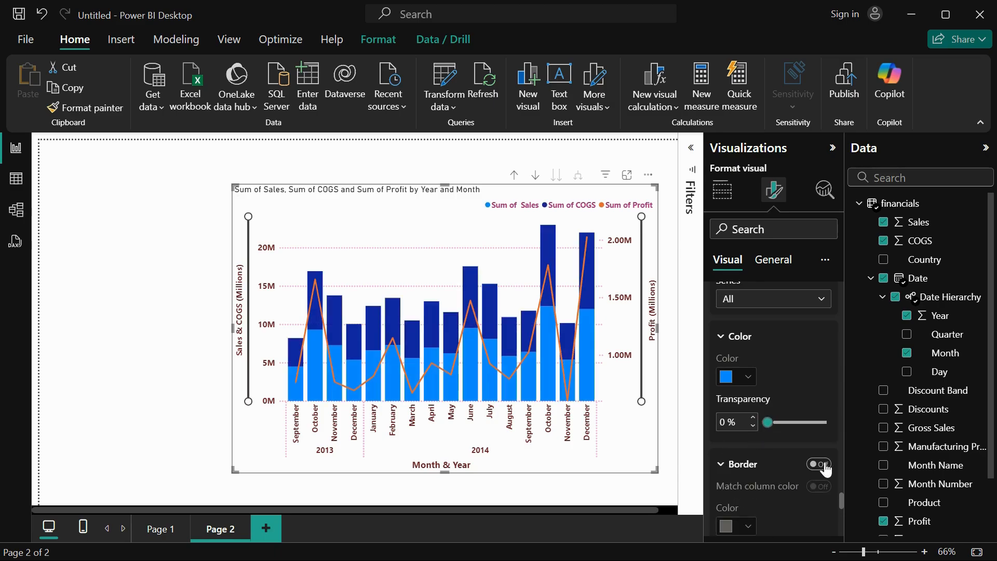
click(815, 464)
scroll(779, 488, down, 3)
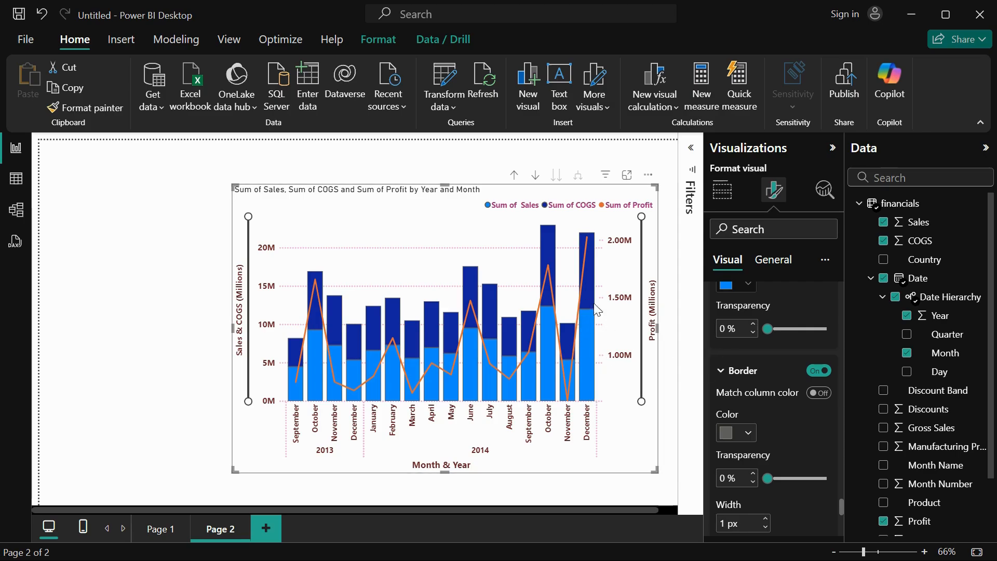
Try matching the border color to the columns and switching the column border off, restoring both settings.
click(819, 395)
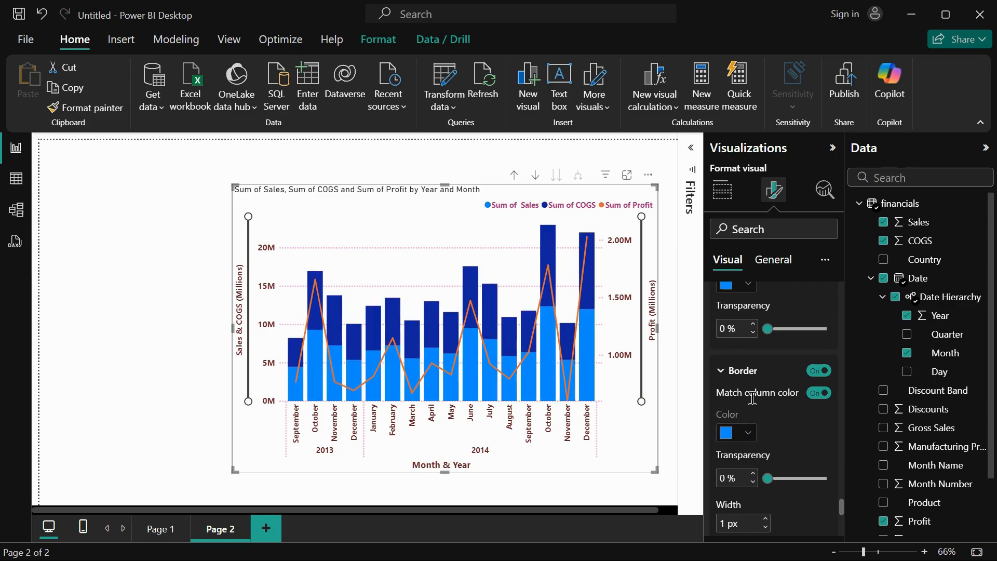
click(820, 394)
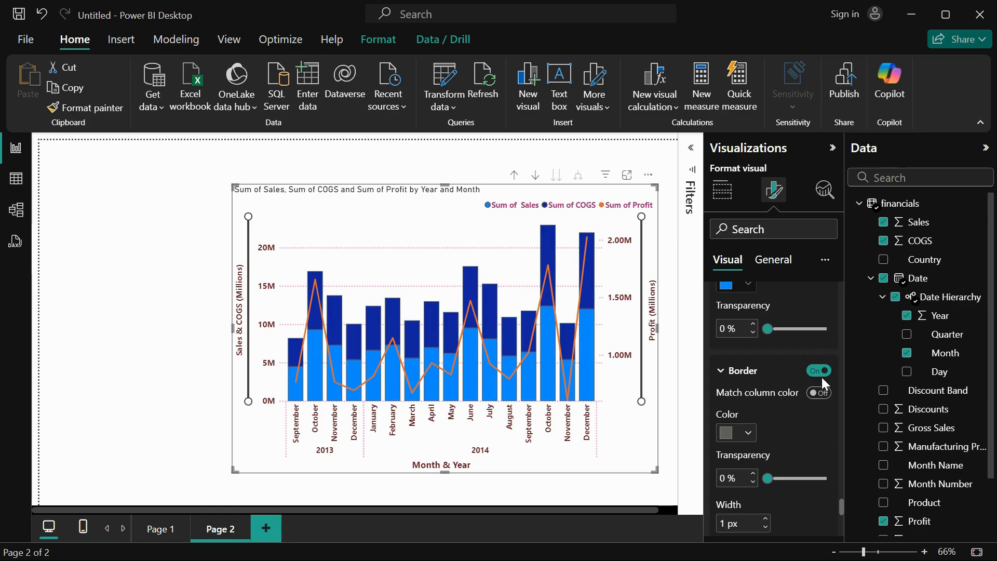
click(819, 371)
click(818, 371)
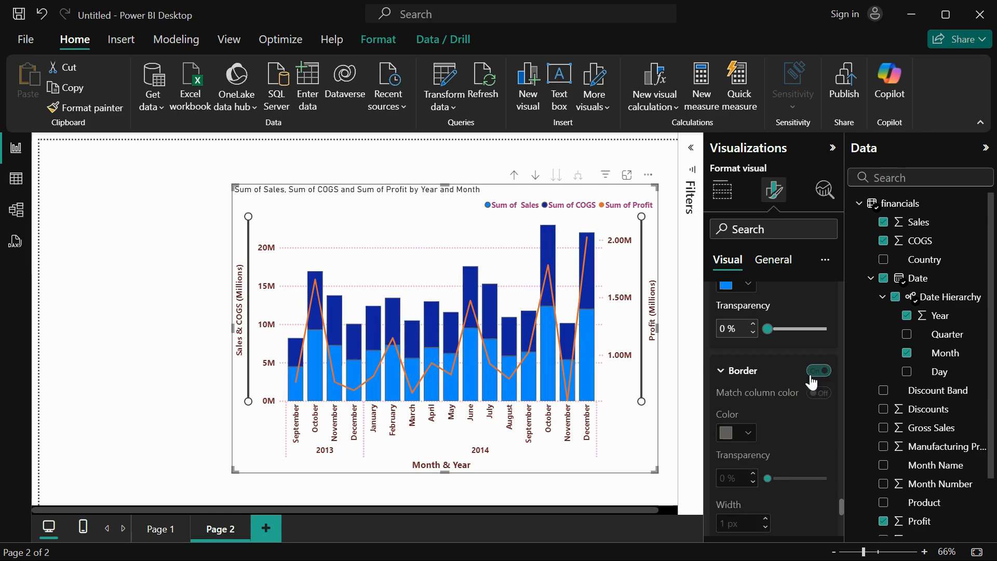
Format the column borders in black with a width of 2 px and hide the inner borders.
click(745, 437)
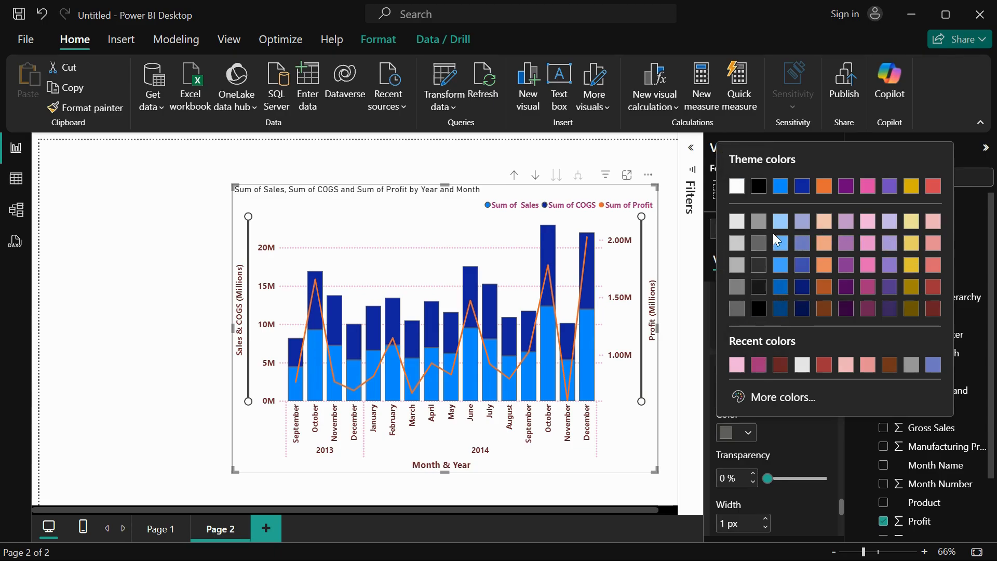
click(759, 290)
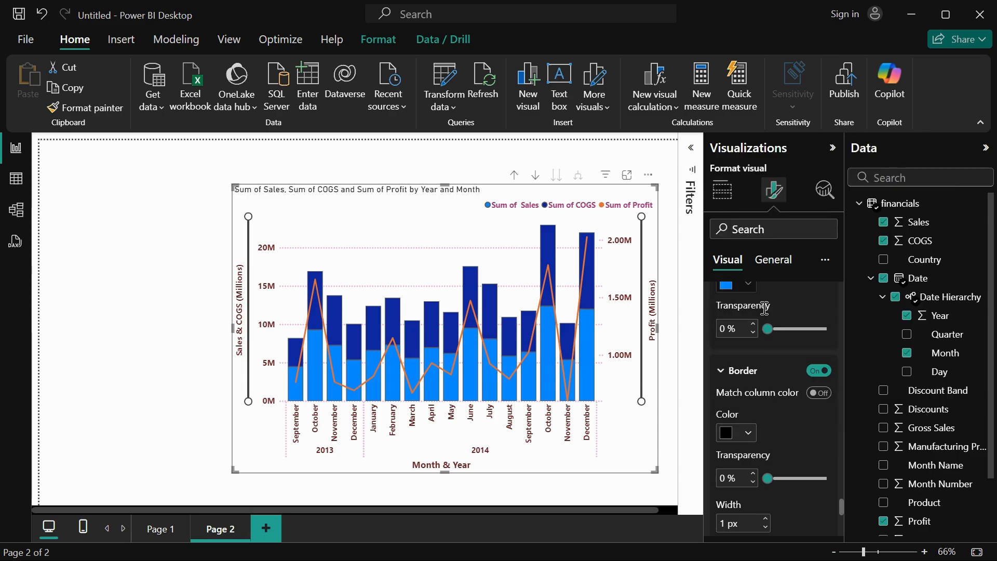
scroll(774, 413, down, 2)
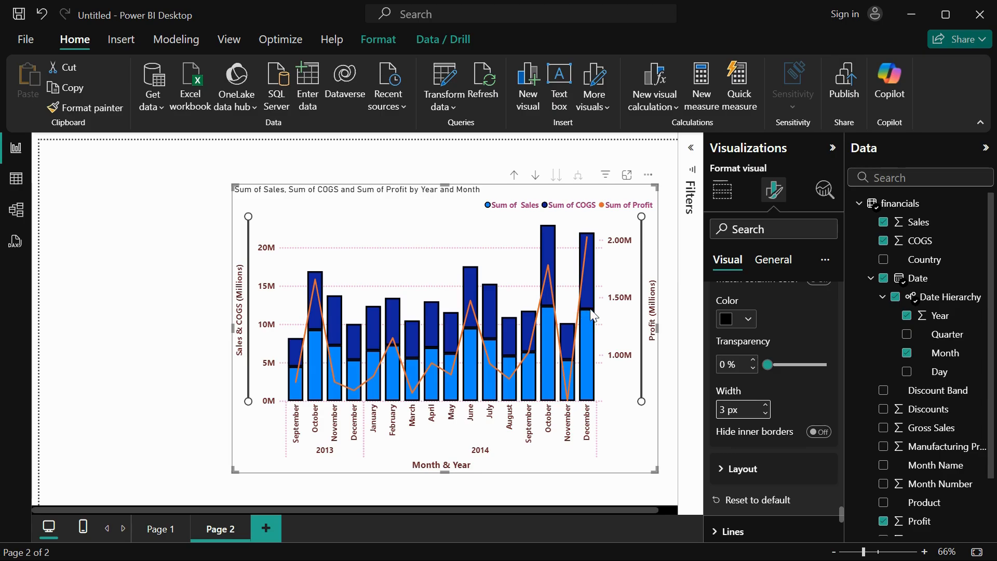
click(818, 433)
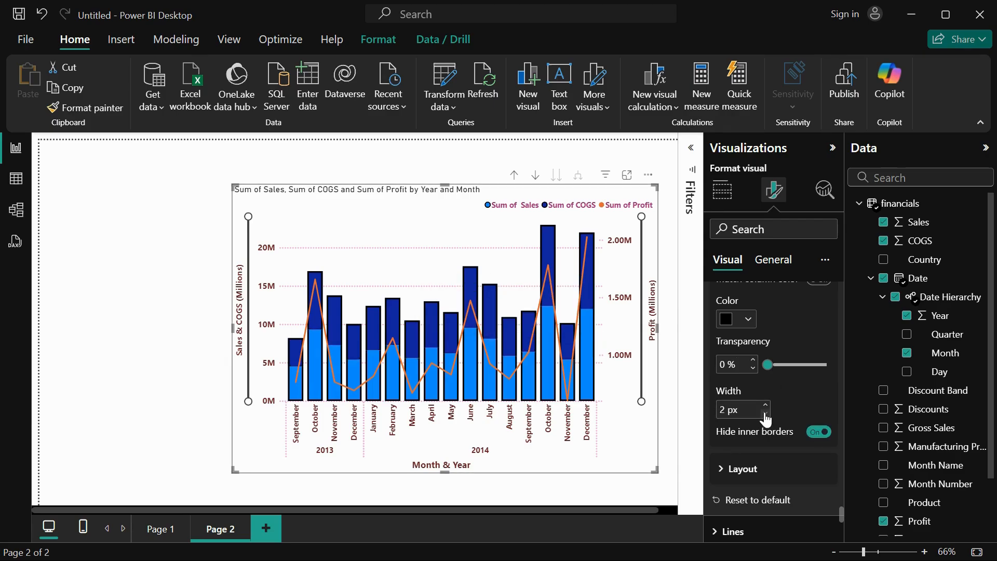
Open the chart's line formatting settings and apply them to all series.
scroll(752, 465, down, 3)
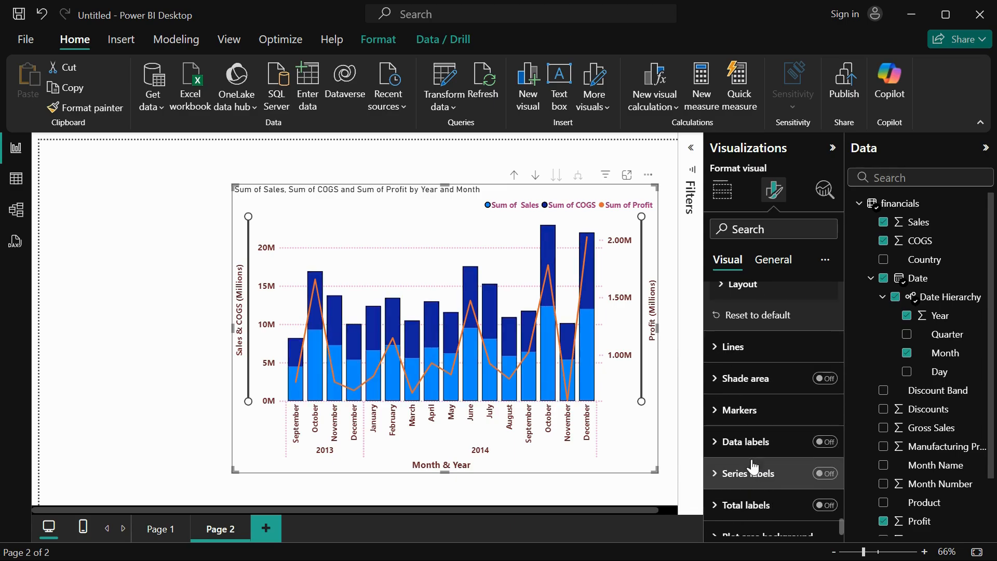
click(739, 358)
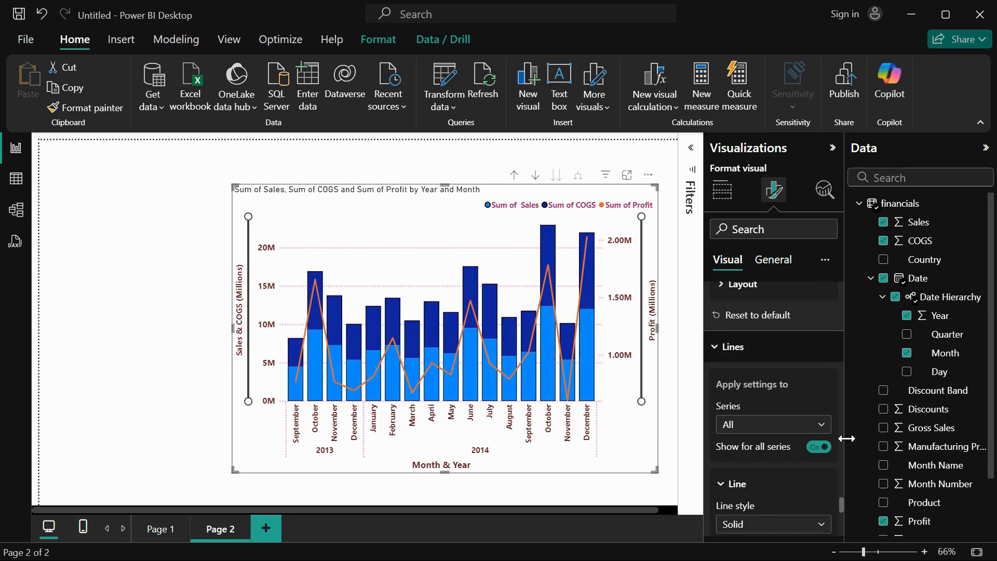
scroll(796, 452, down, 2)
scroll(783, 397, up, 1)
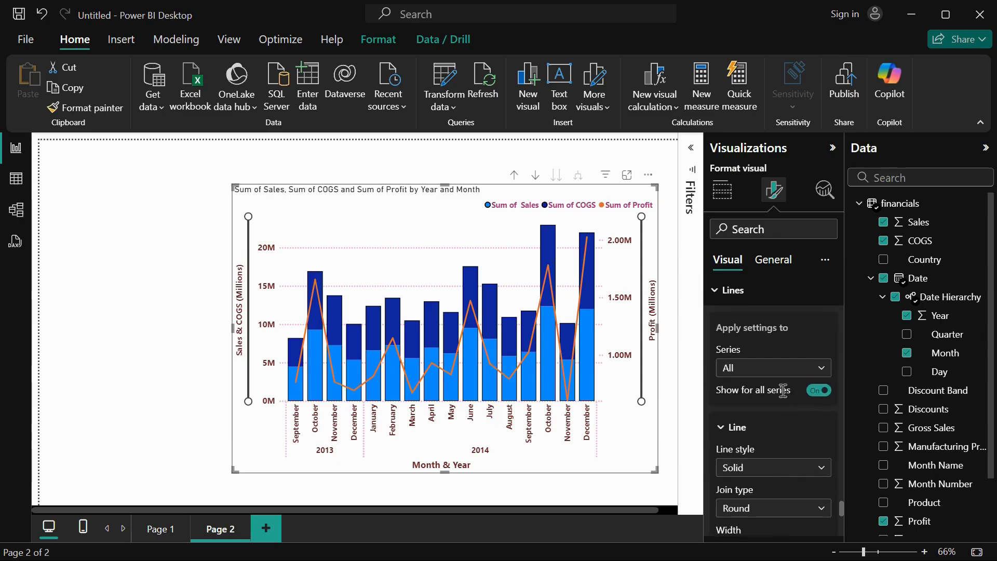
click(769, 358)
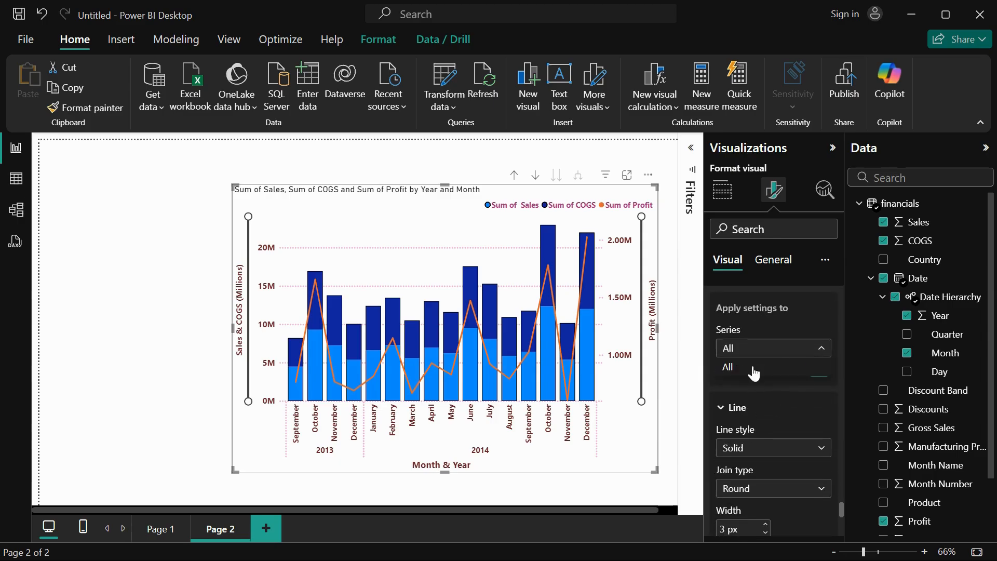
click(752, 371)
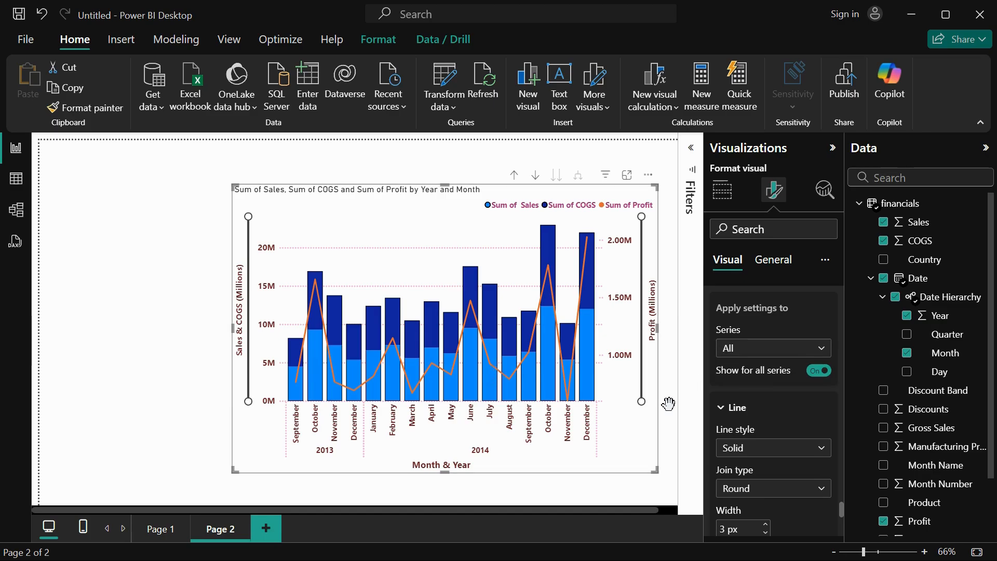
Try the Miter join type for the line, return it to Round, and set the line width to 4 px.
scroll(759, 436, down, 2)
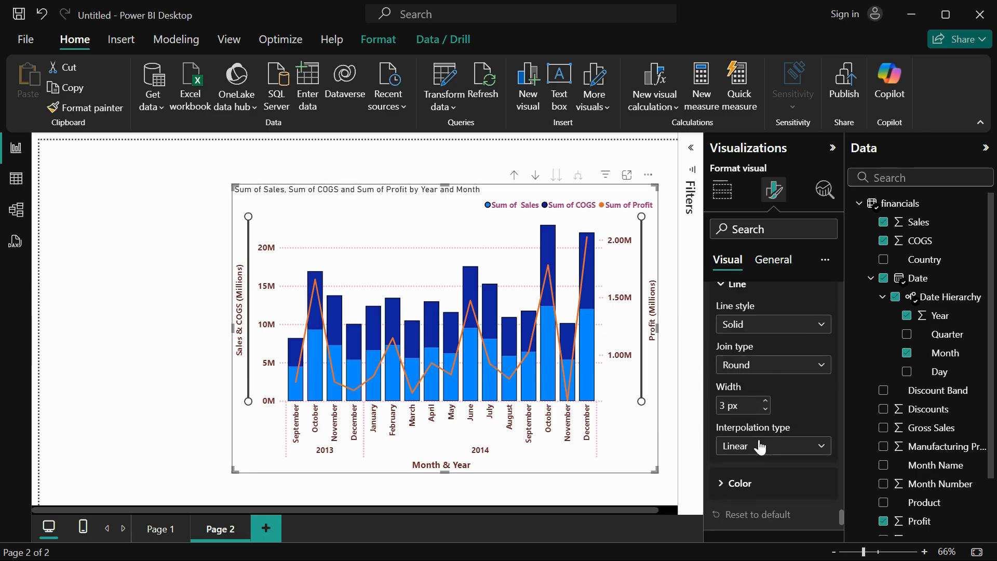
click(768, 367)
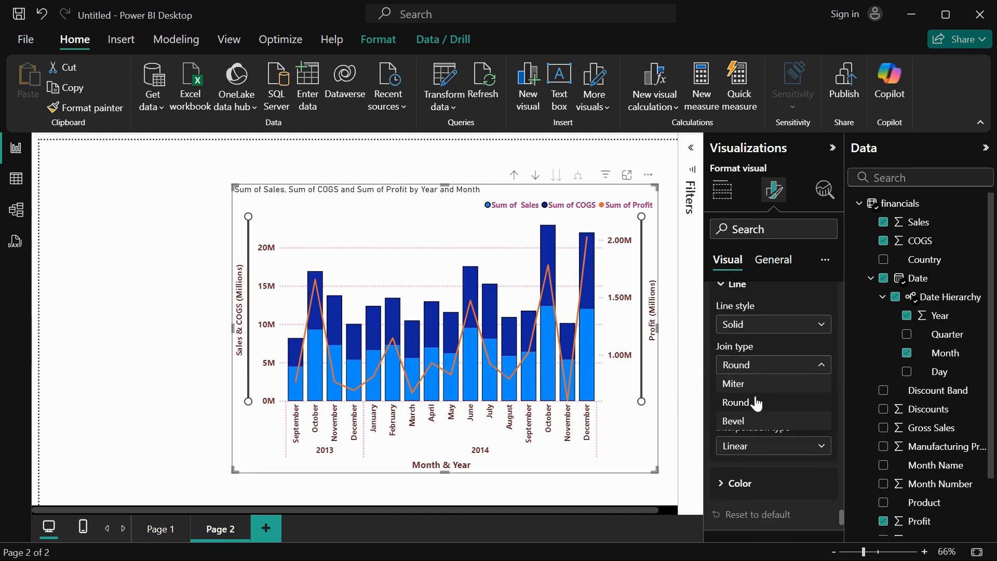
click(756, 382)
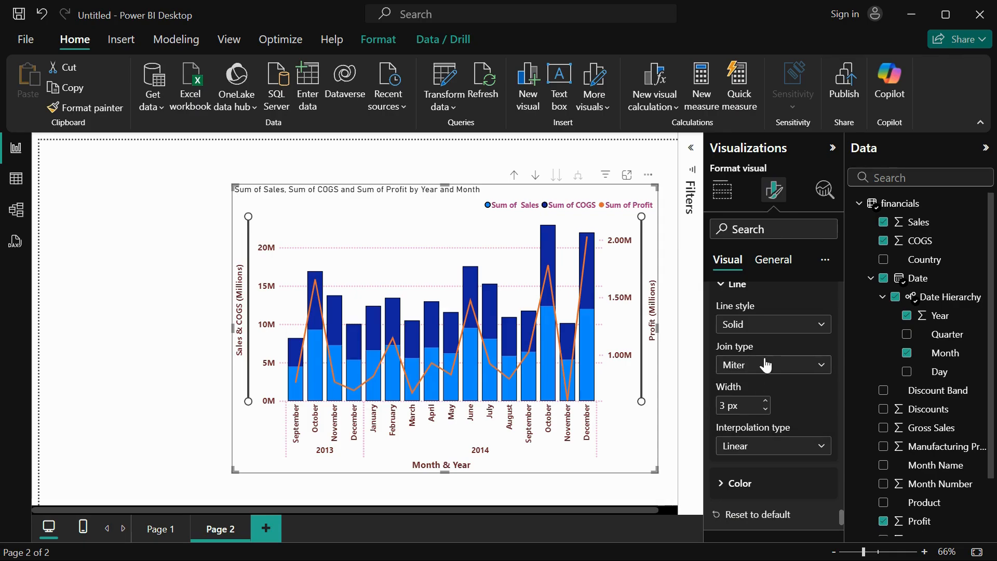
click(769, 365)
click(766, 400)
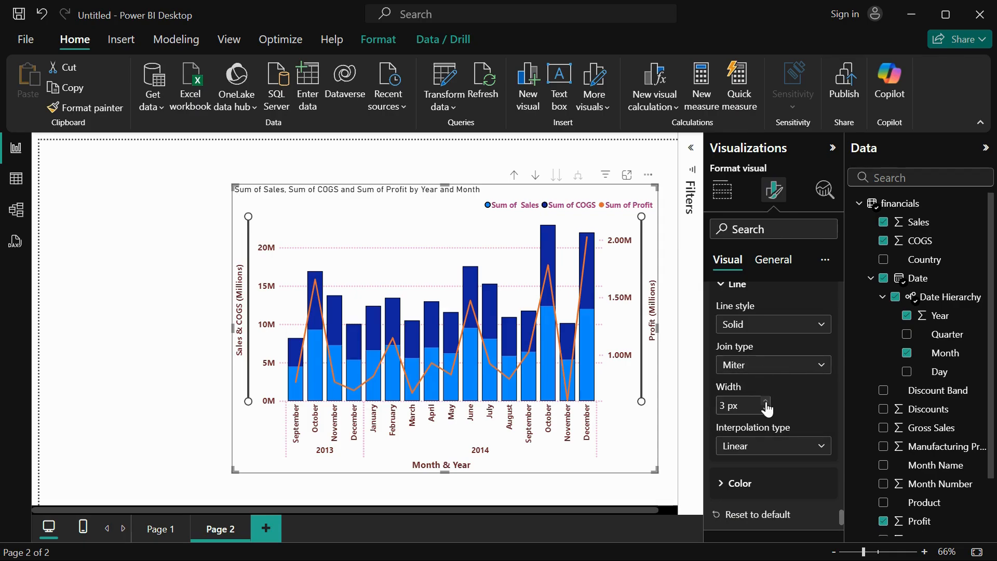
click(765, 403)
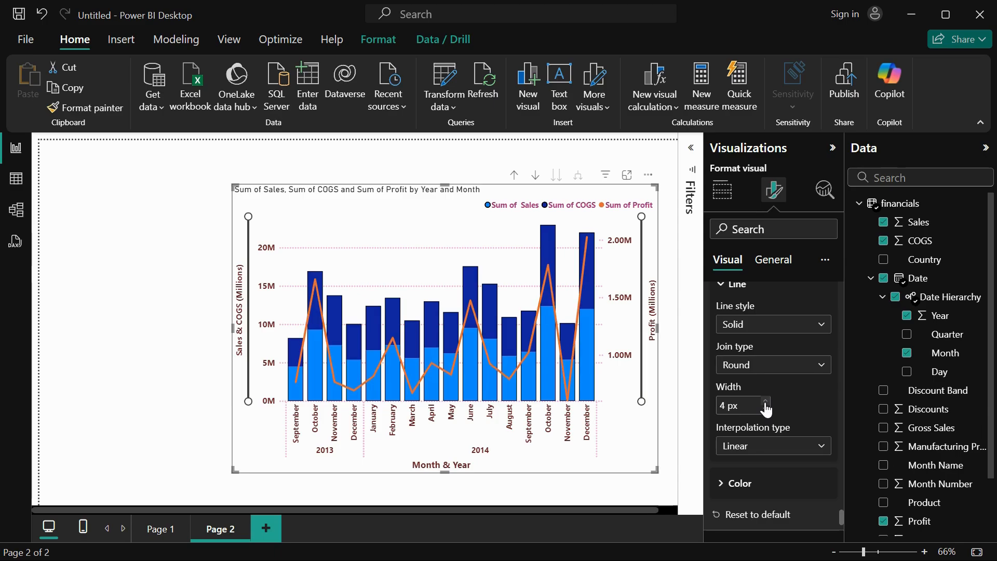
Try the Smooth and Step interpolation types on the Profit line, returning it to Linear.
click(767, 447)
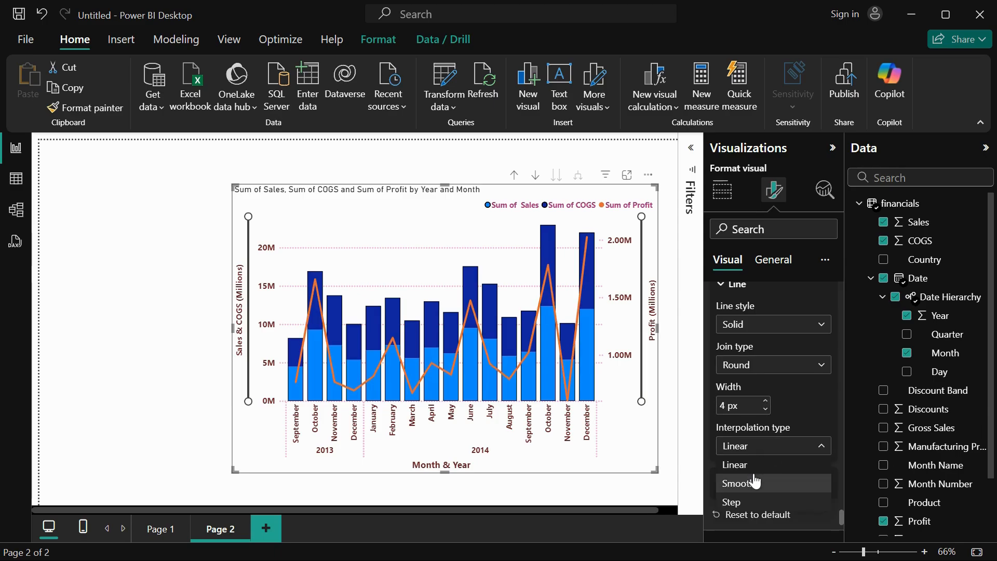
click(754, 482)
scroll(761, 451, down, 2)
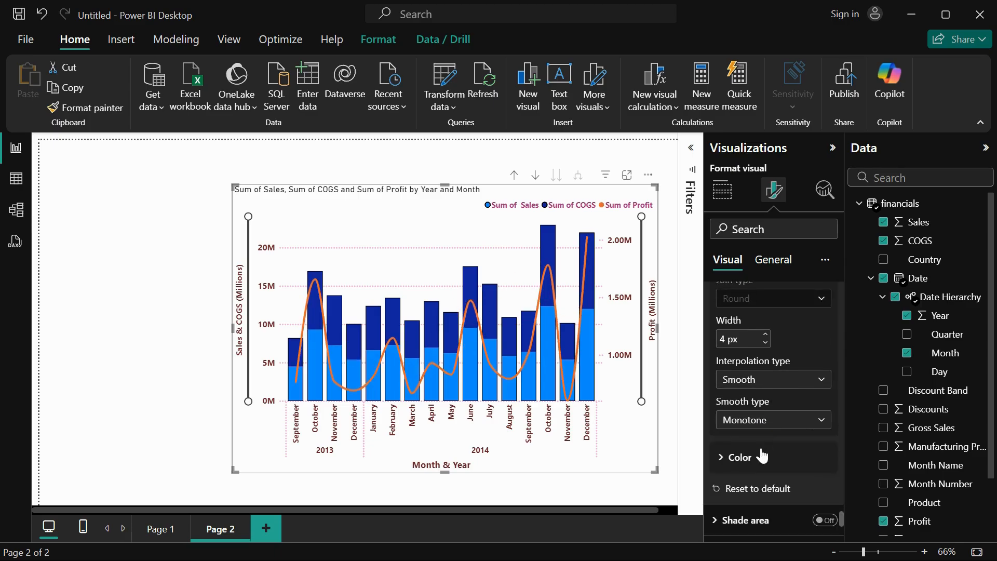
click(763, 387)
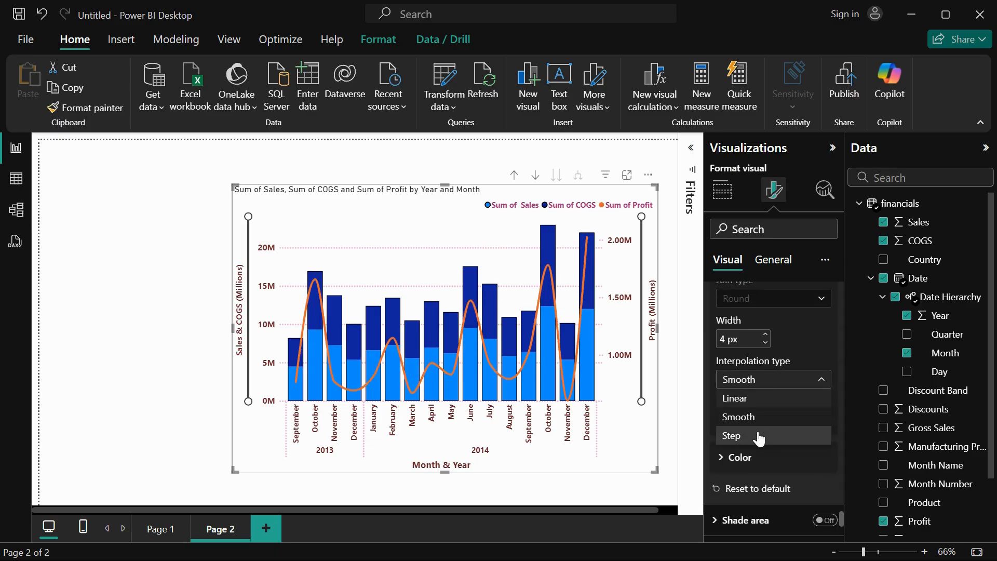
click(758, 436)
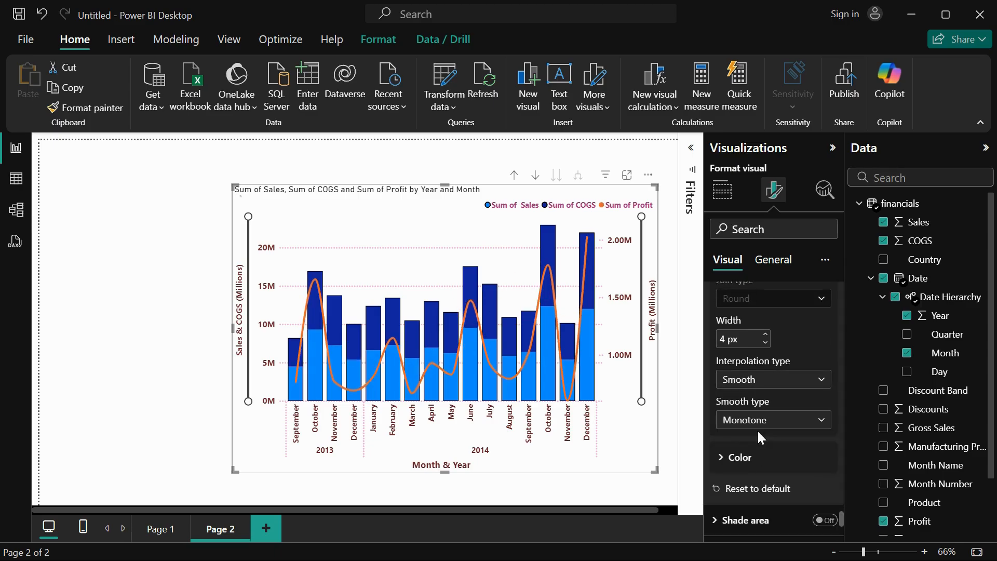
click(758, 390)
click(756, 400)
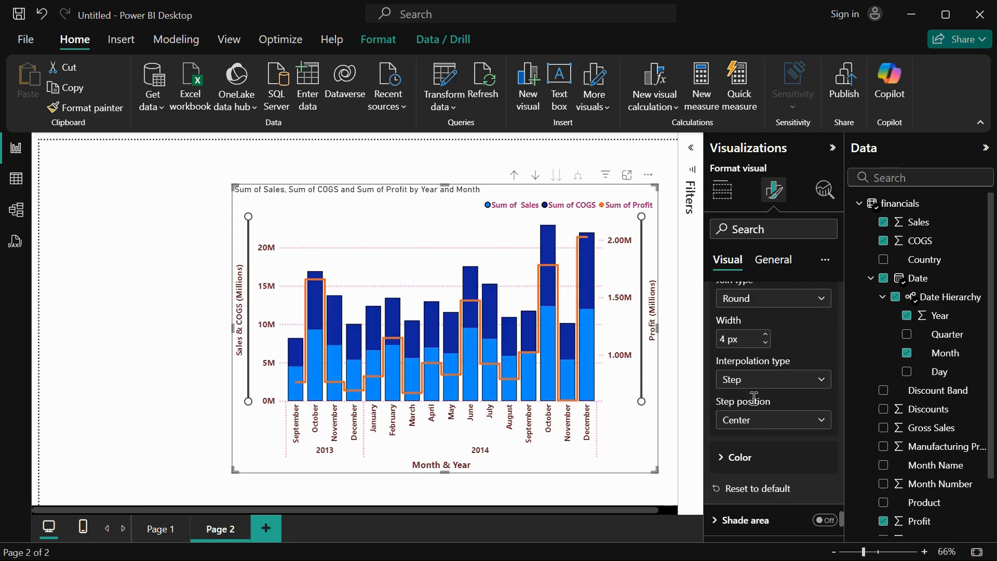
click(755, 427)
click(755, 427)
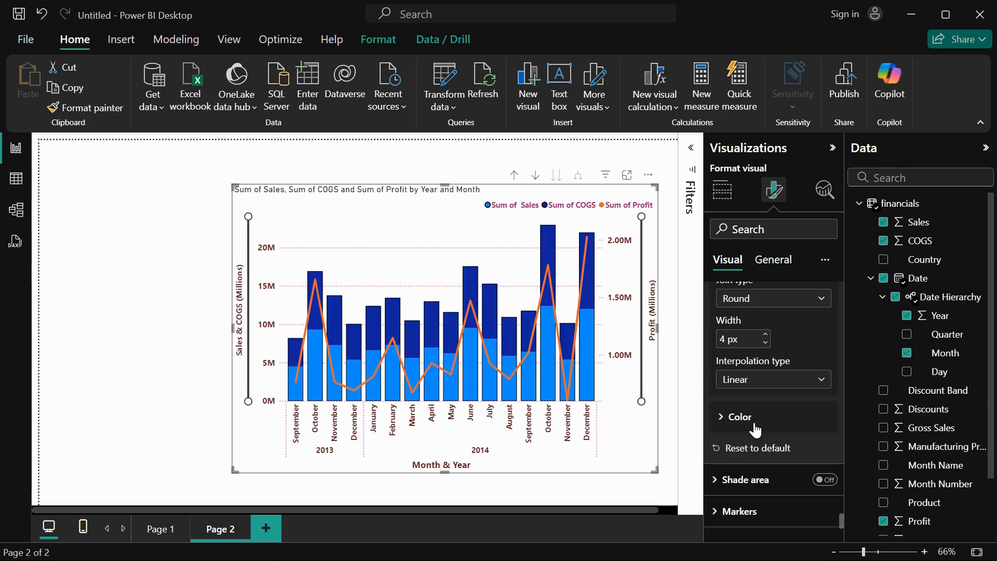
Change the Profit line's color to the dark pink #a8337d.
click(755, 427)
scroll(760, 427, down, 2)
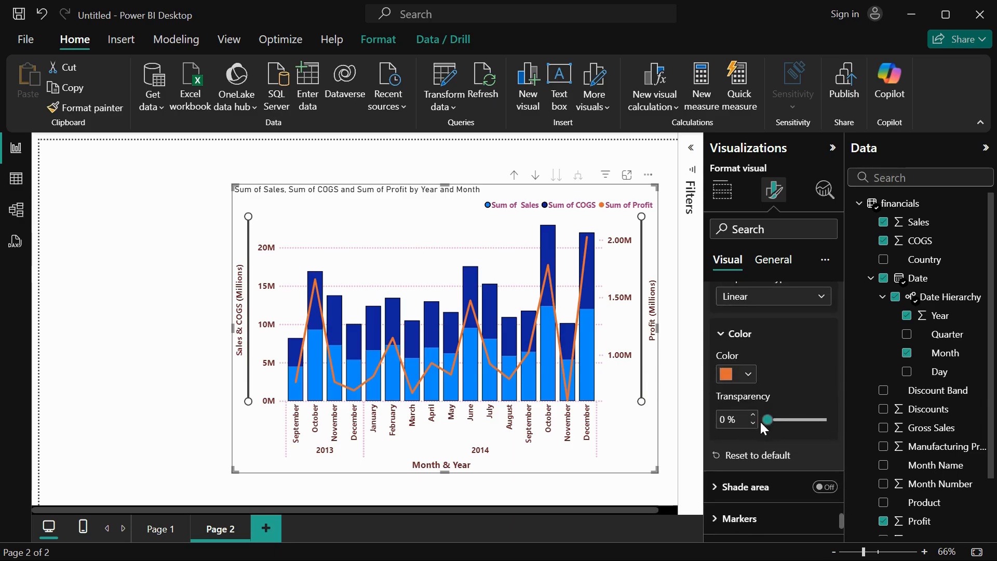
click(748, 383)
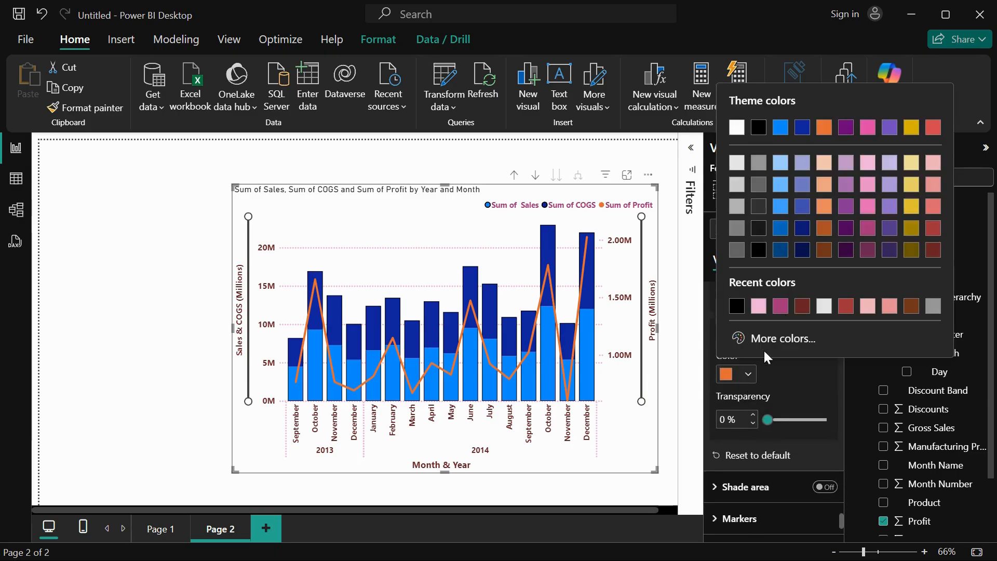
click(866, 234)
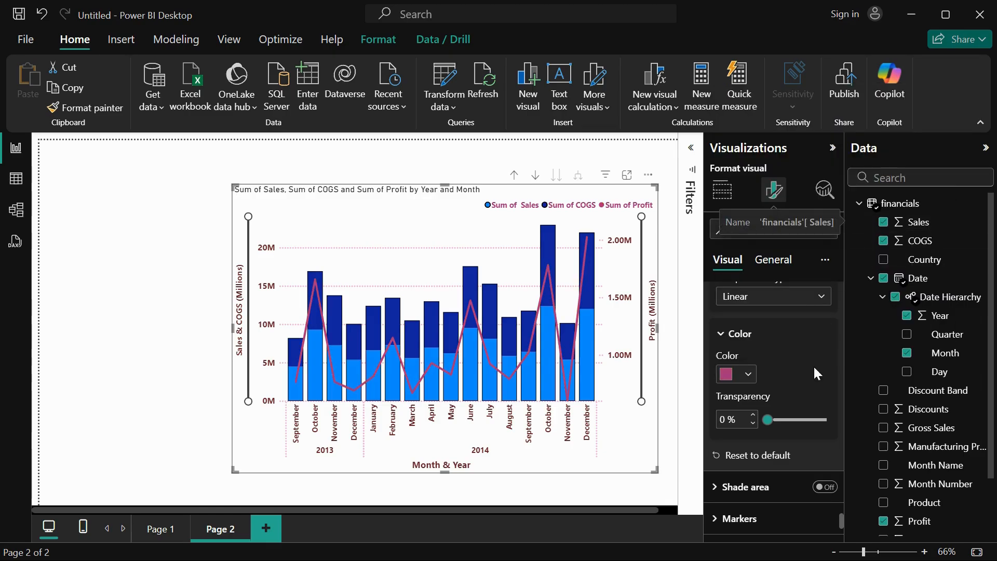
Try the shade area under the Profit line, look over its series and color settings, and turn it off again.
scroll(813, 366, down, 2)
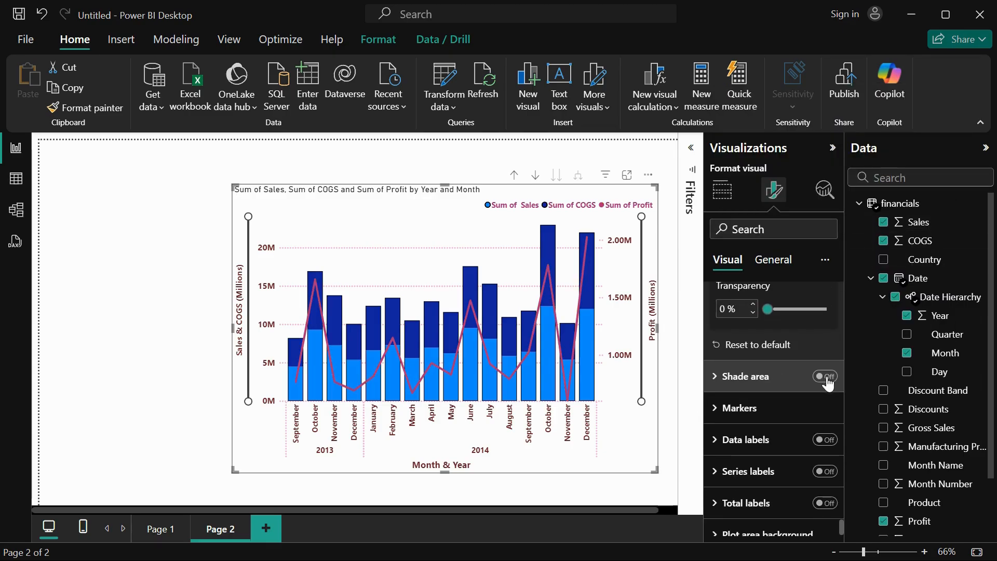
click(827, 379)
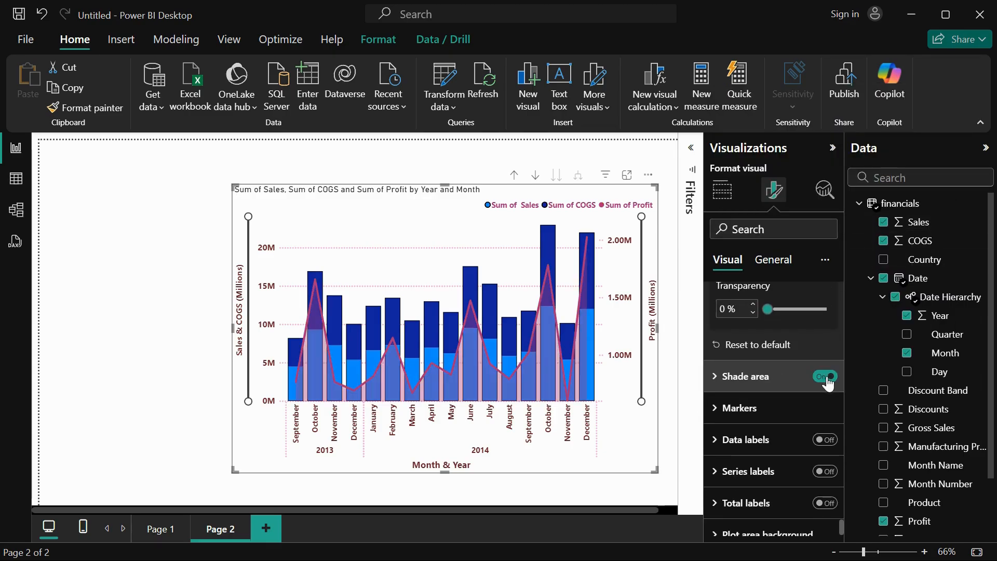
click(724, 379)
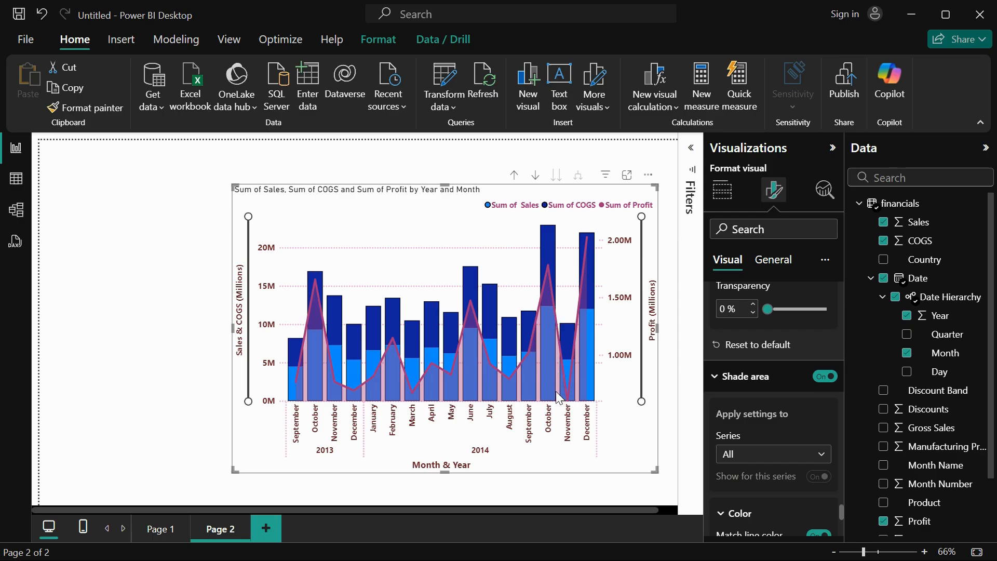
scroll(801, 434, down, 2)
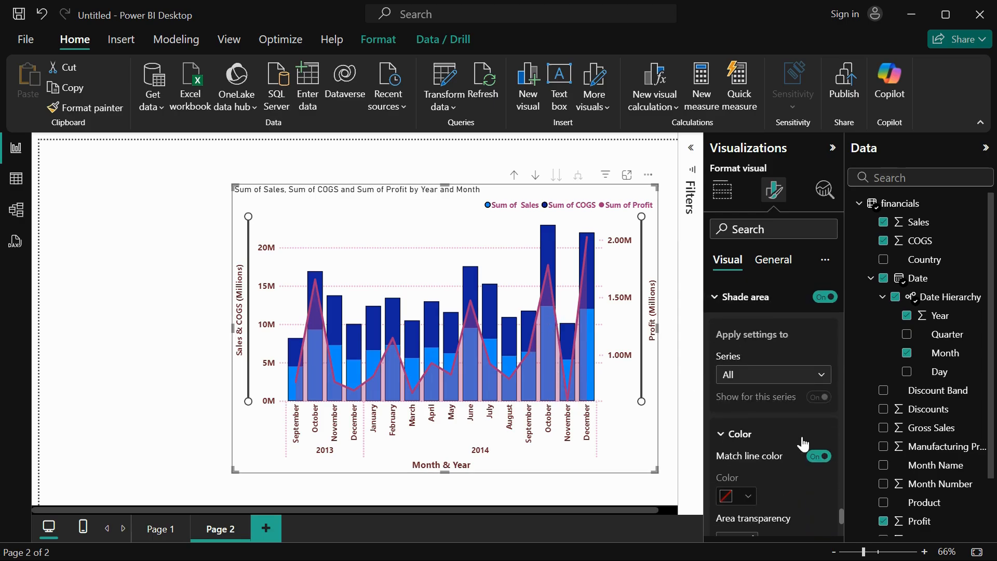
click(824, 300)
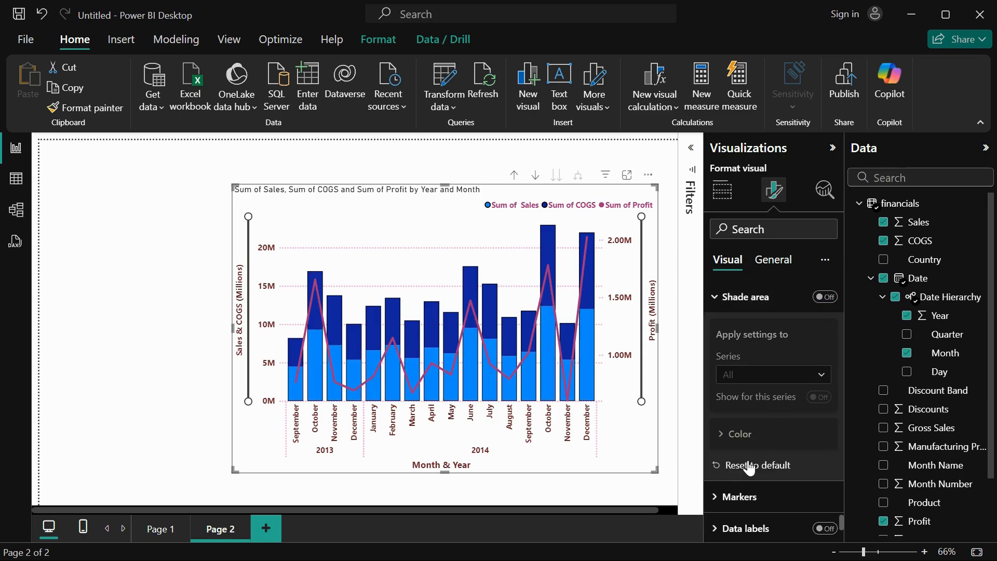
click(825, 297)
scroll(784, 407, down, 2)
scroll(742, 402, down, 1)
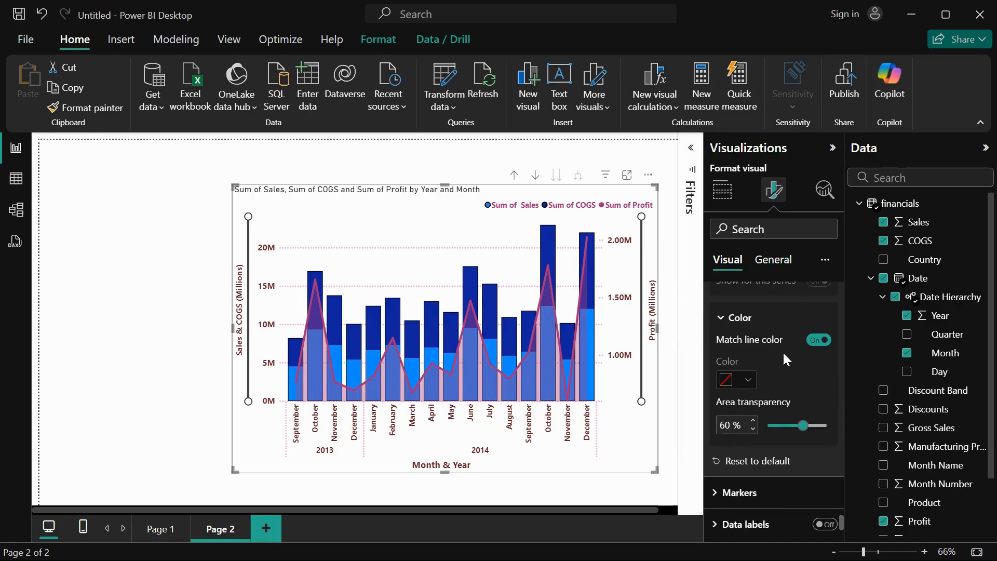
scroll(782, 351, up, 3)
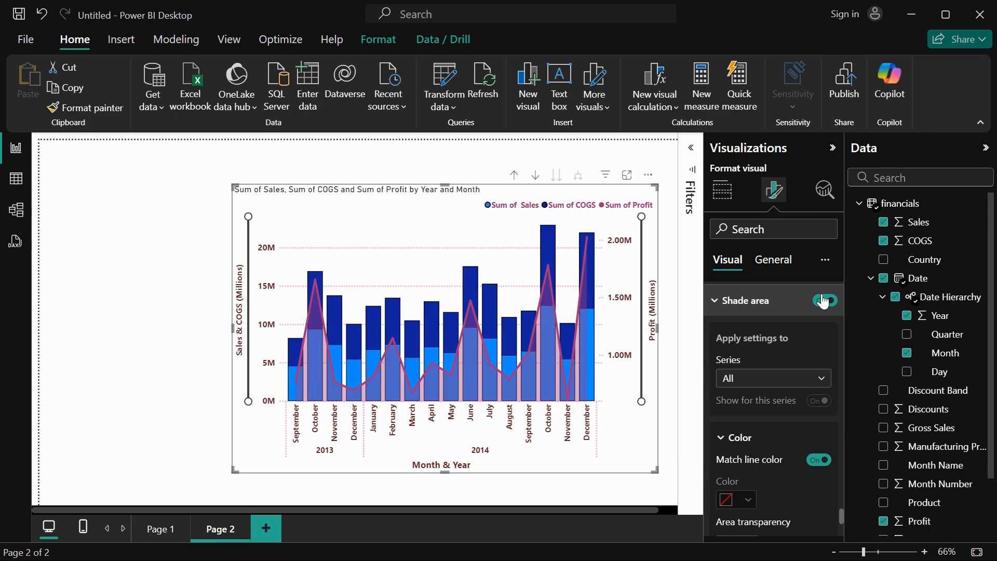
scroll(750, 437, down, 1)
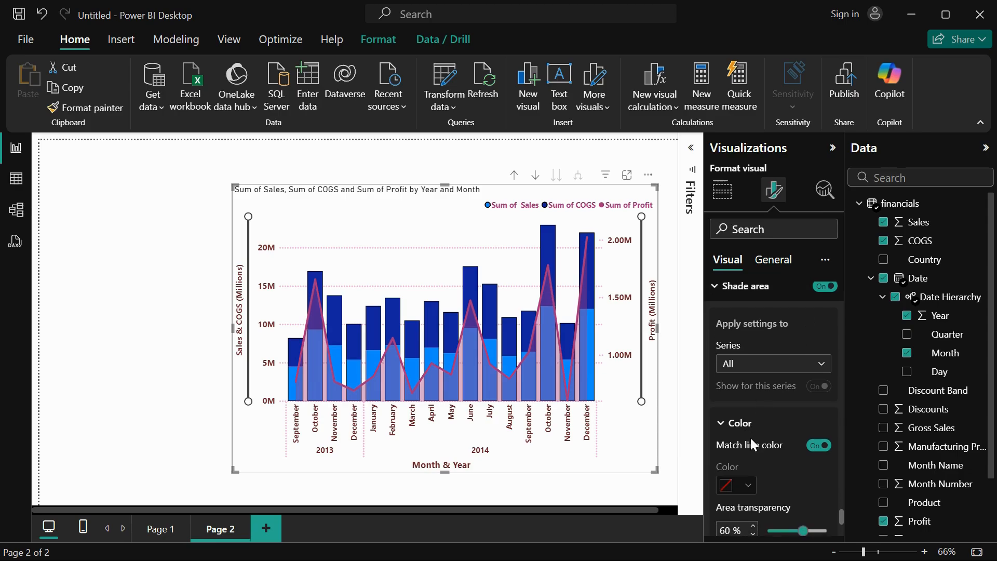
click(826, 285)
Open the chart's marker settings and show markers on the Profit line for all categories.
scroll(763, 462, down, 4)
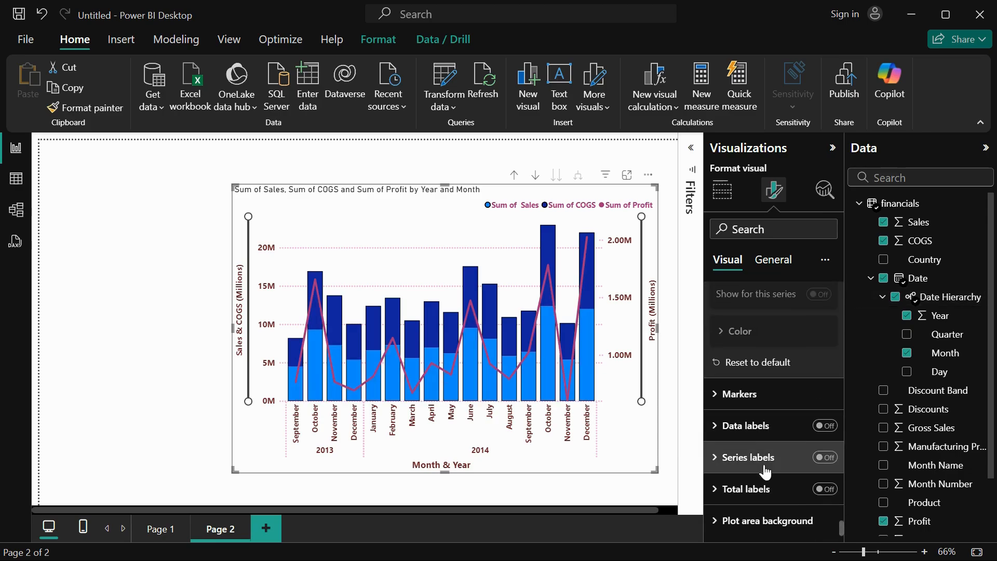
click(746, 400)
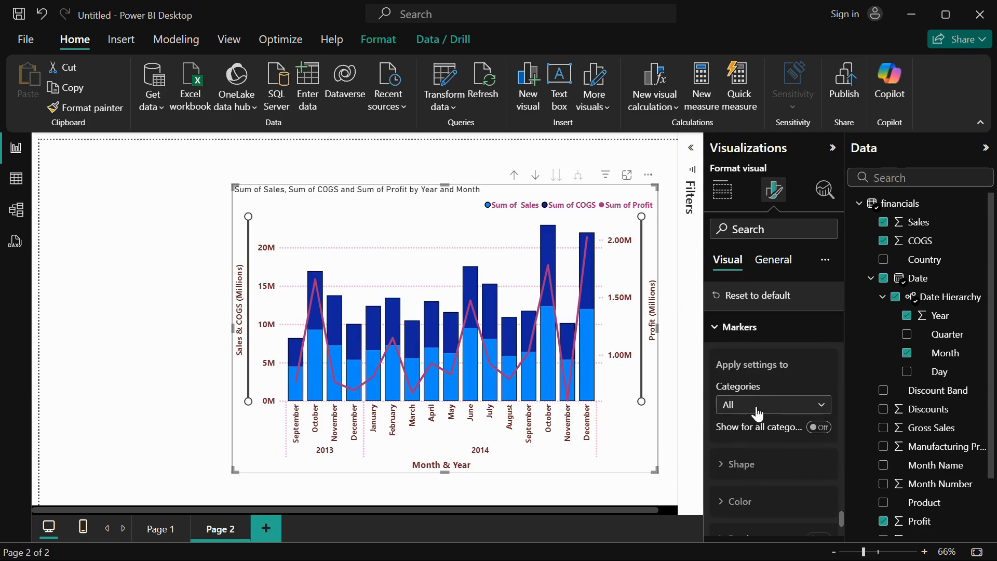
click(757, 411)
click(749, 419)
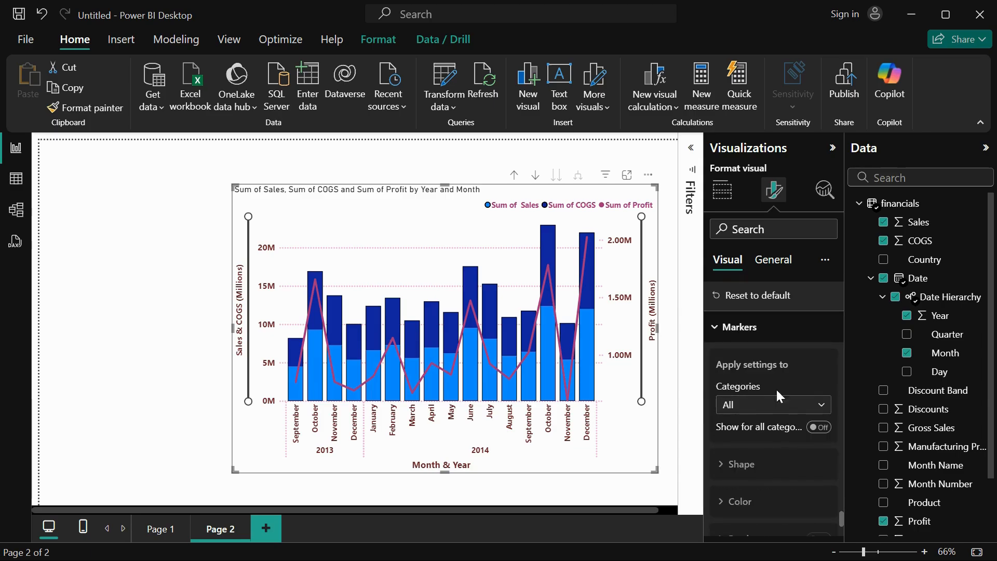
click(819, 427)
click(756, 470)
click(758, 477)
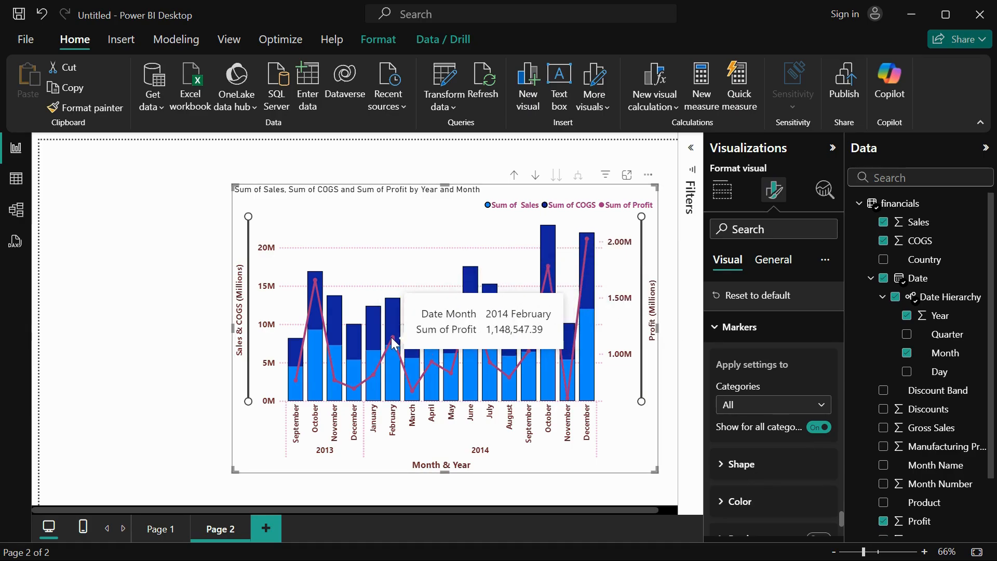
Try square and diamond marker shapes at 7 px with a 96° rotation, and return the markers to 5 px circles.
scroll(791, 473, down, 2)
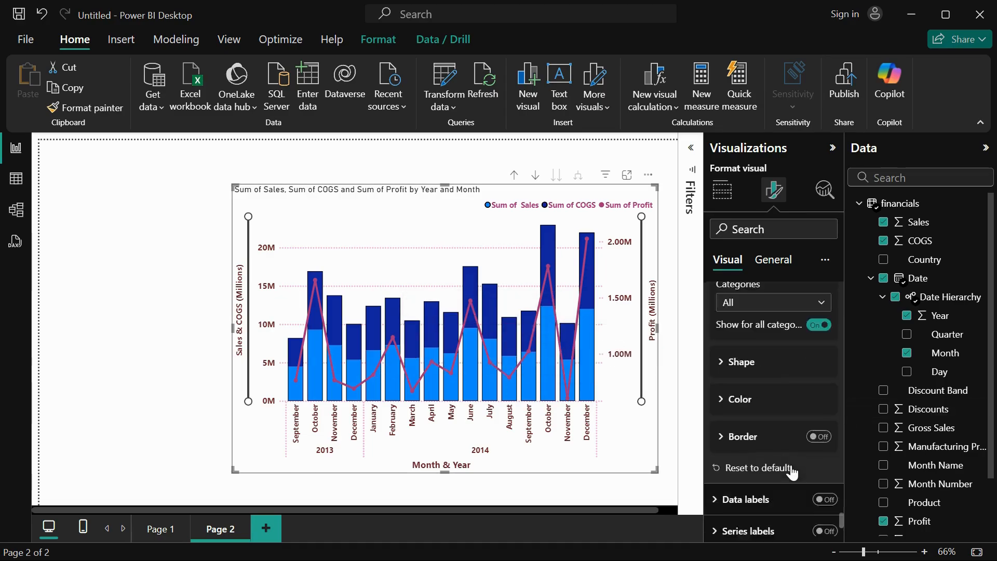
click(747, 356)
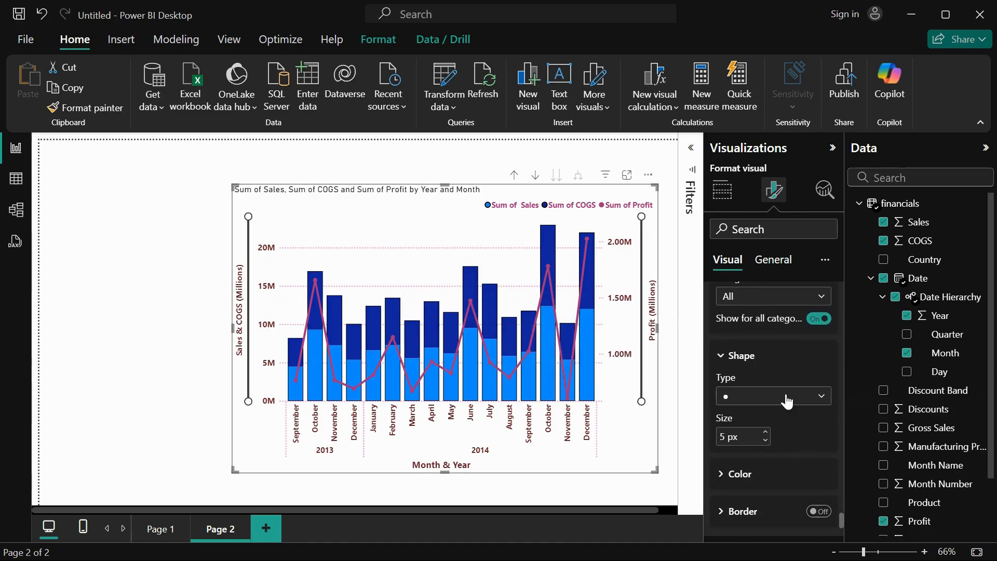
click(767, 396)
click(767, 434)
click(777, 410)
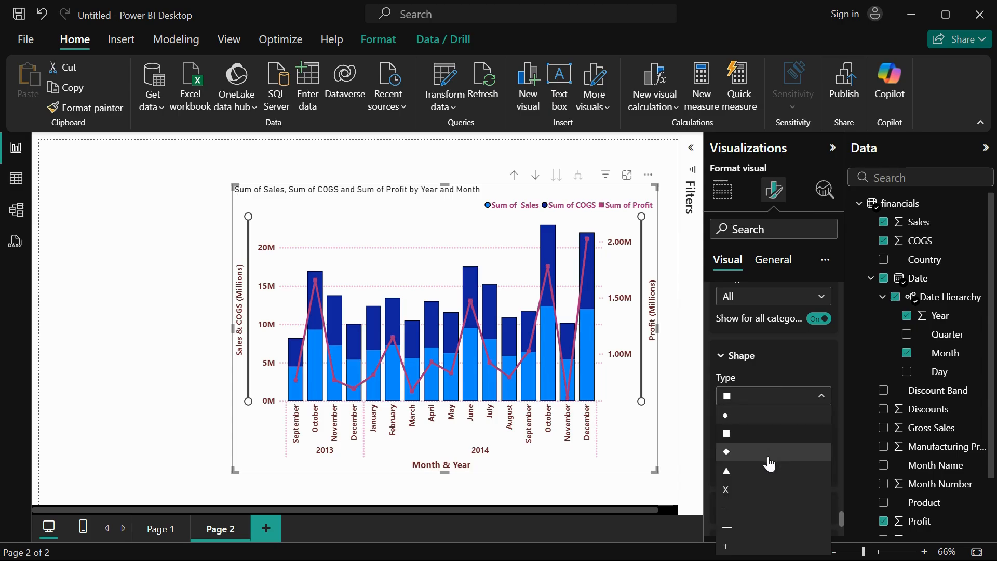
click(769, 452)
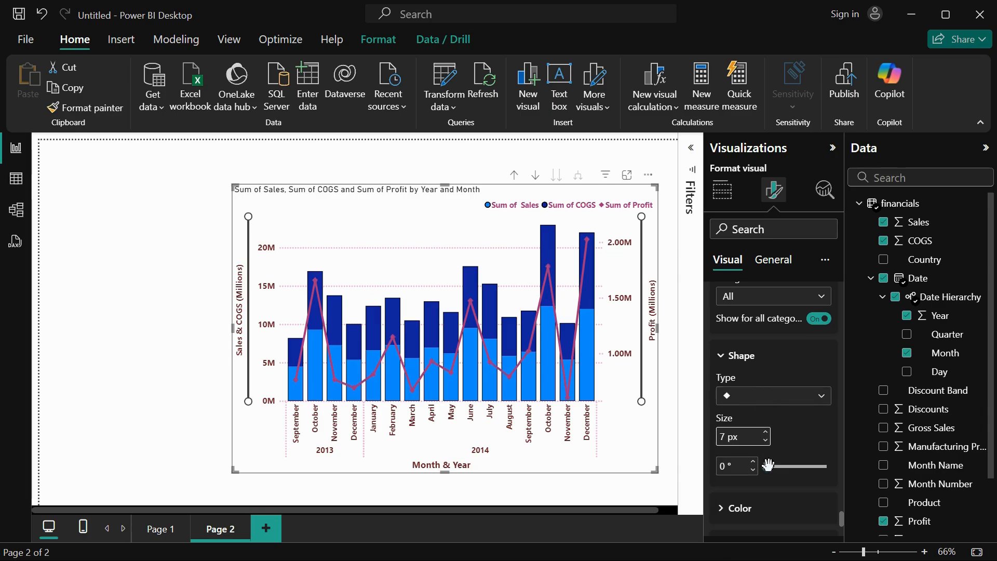
mouse_move(768, 466)
mouse_down()
mouse_move(823, 466)
mouse_move(783, 467)
mouse_up()
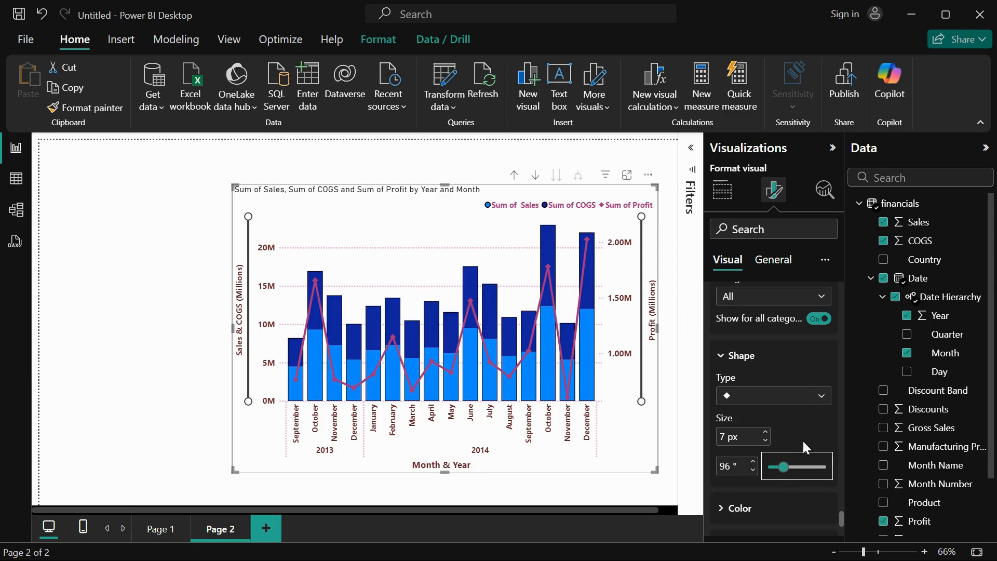
click(801, 403)
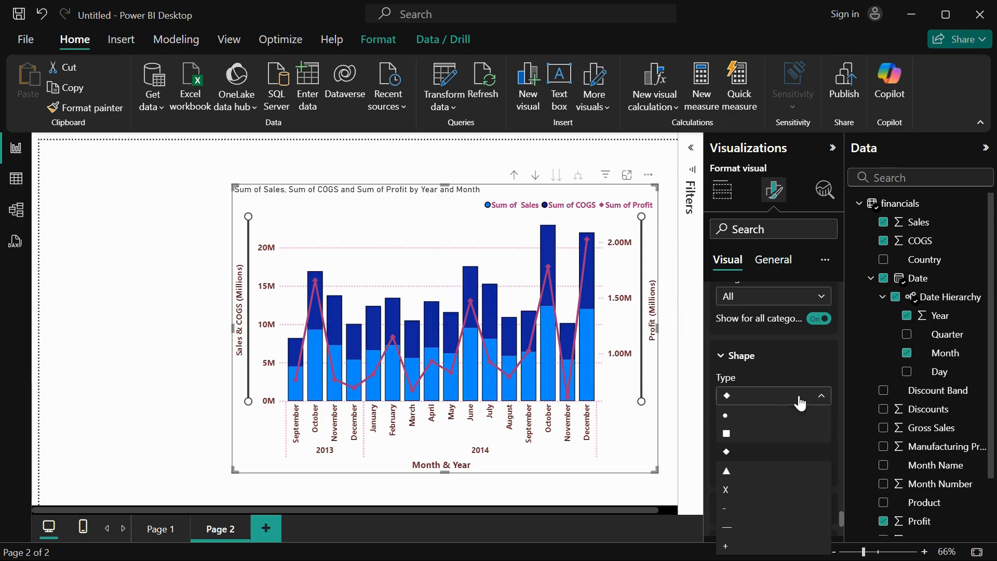
click(756, 416)
scroll(768, 405, up, 2)
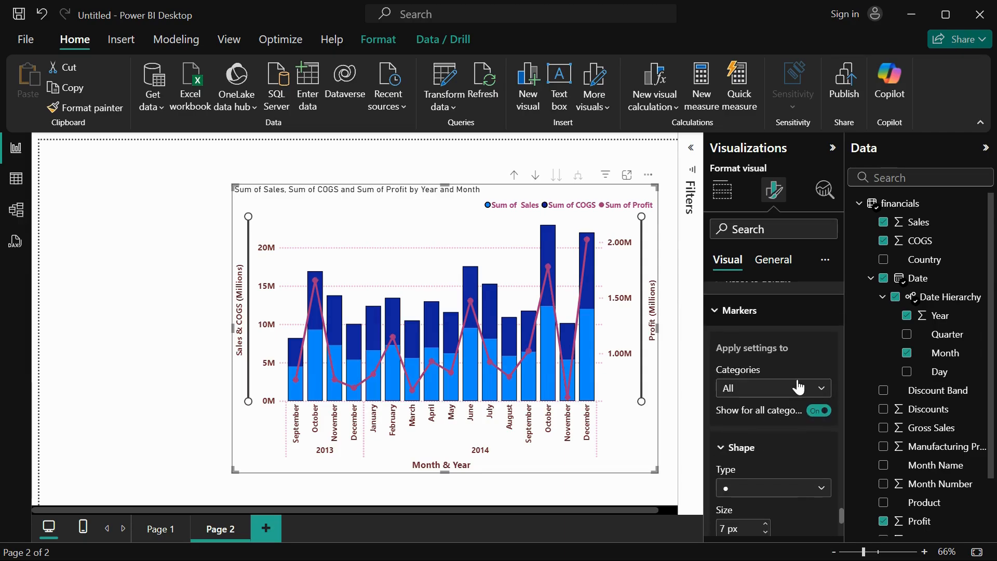
scroll(737, 491, down, 3)
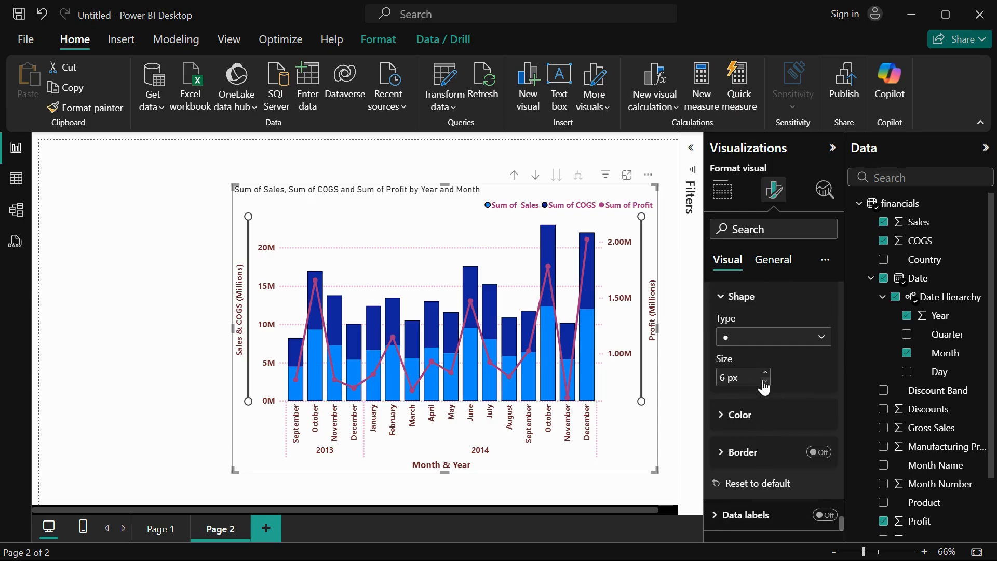
Change the Profit line's marker color to the darkest purple theme shade.
click(750, 413)
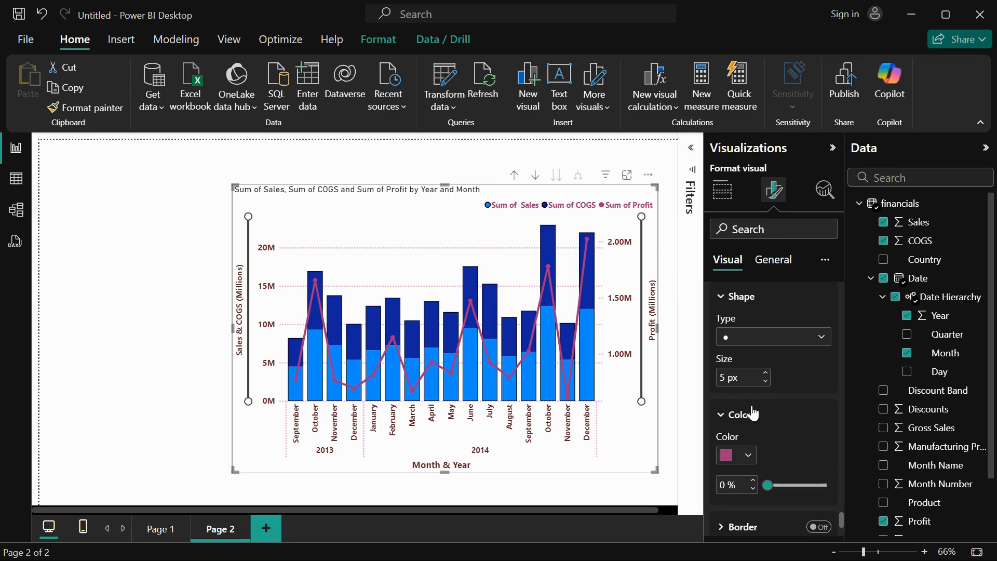
scroll(750, 410, down, 2)
click(749, 383)
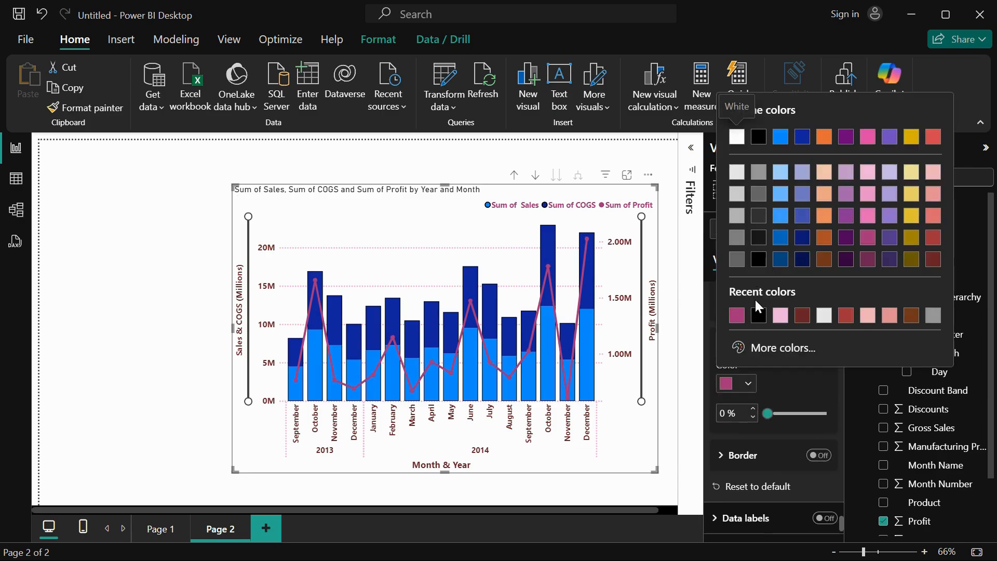
click(889, 259)
Turn on the chart's data labels and apply their settings to all series.
scroll(799, 408, down, 3)
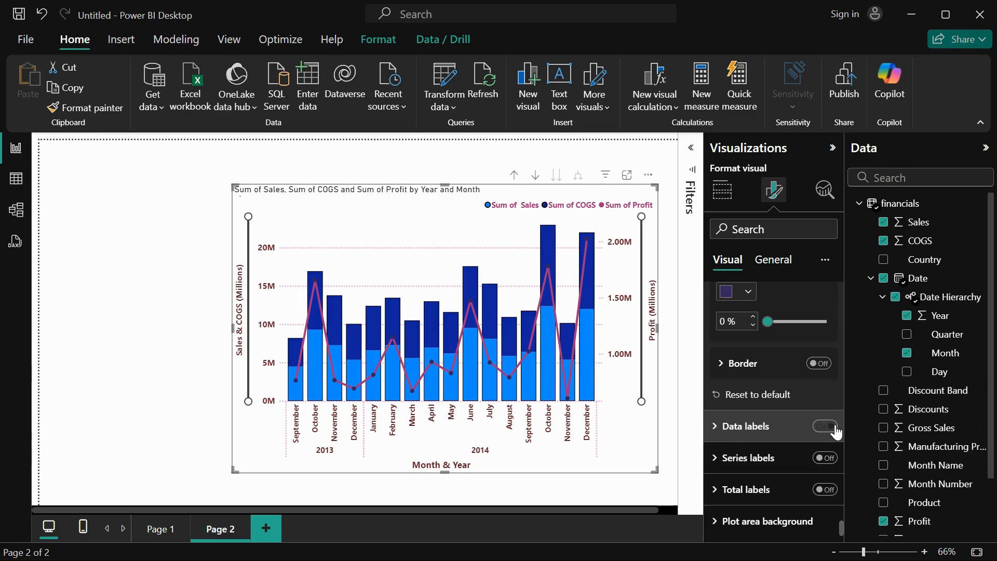
click(833, 429)
click(753, 429)
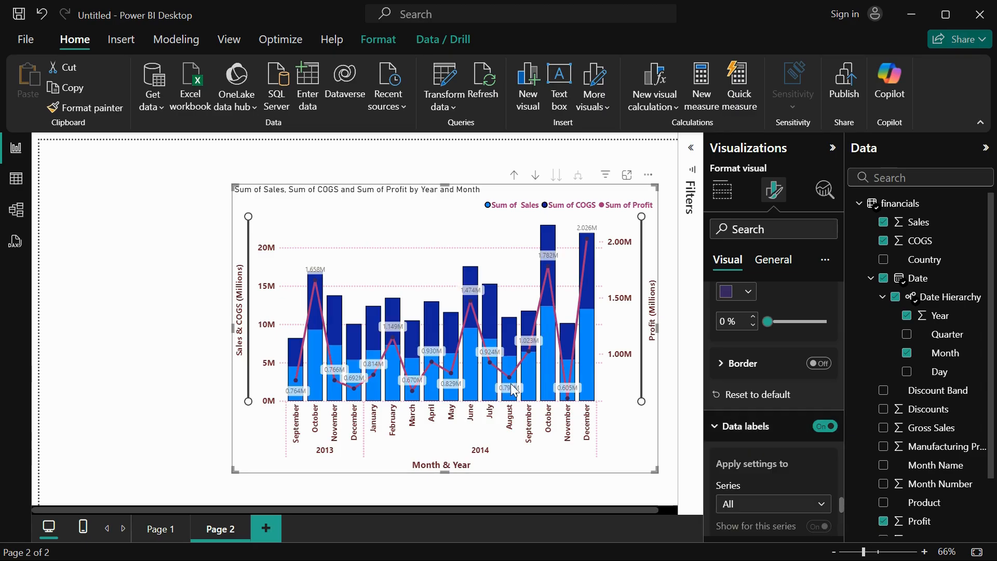
scroll(733, 457, down, 3)
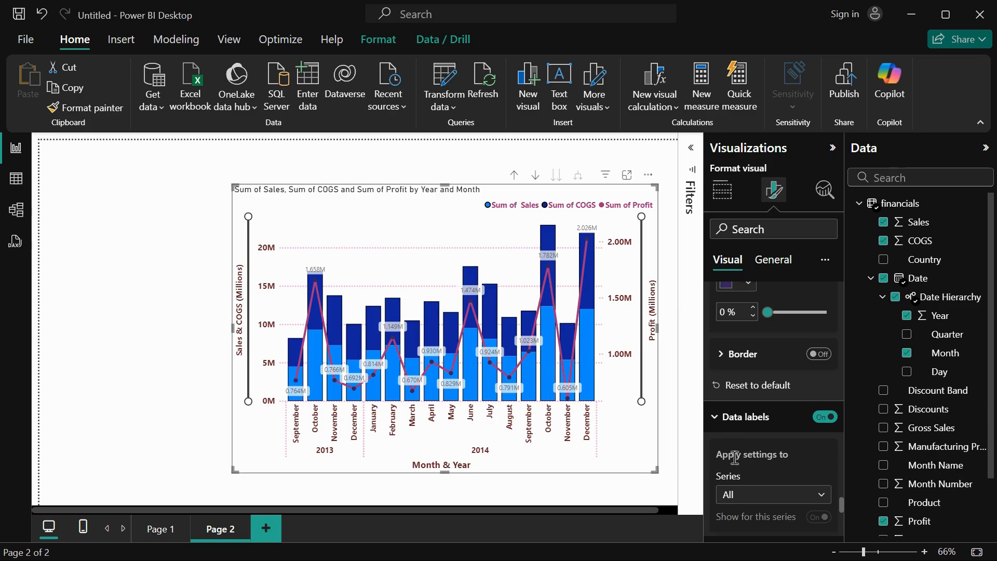
click(744, 356)
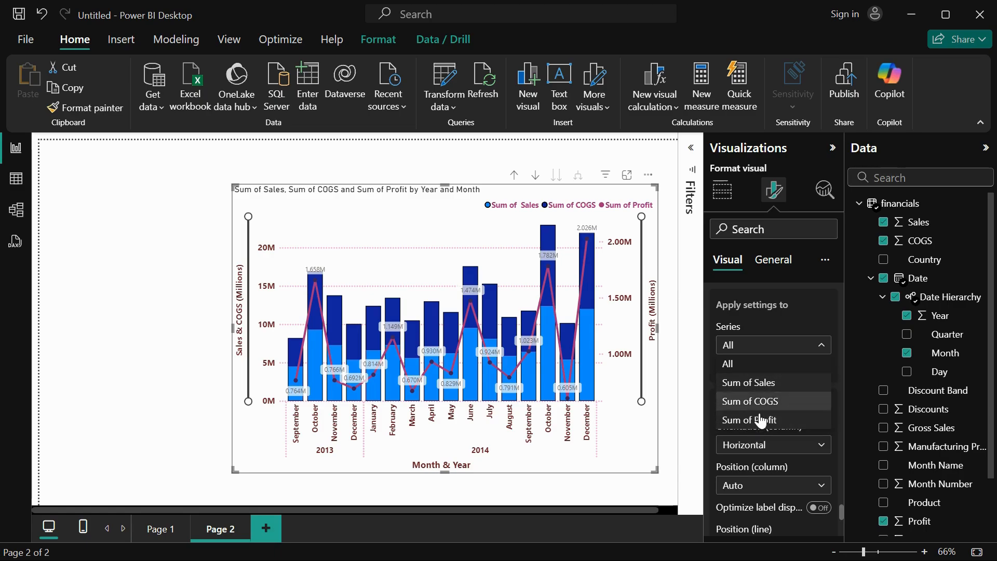
click(747, 364)
Try the Vertical orientation for the column data labels and return it to Horizontal.
scroll(753, 371, down, 2)
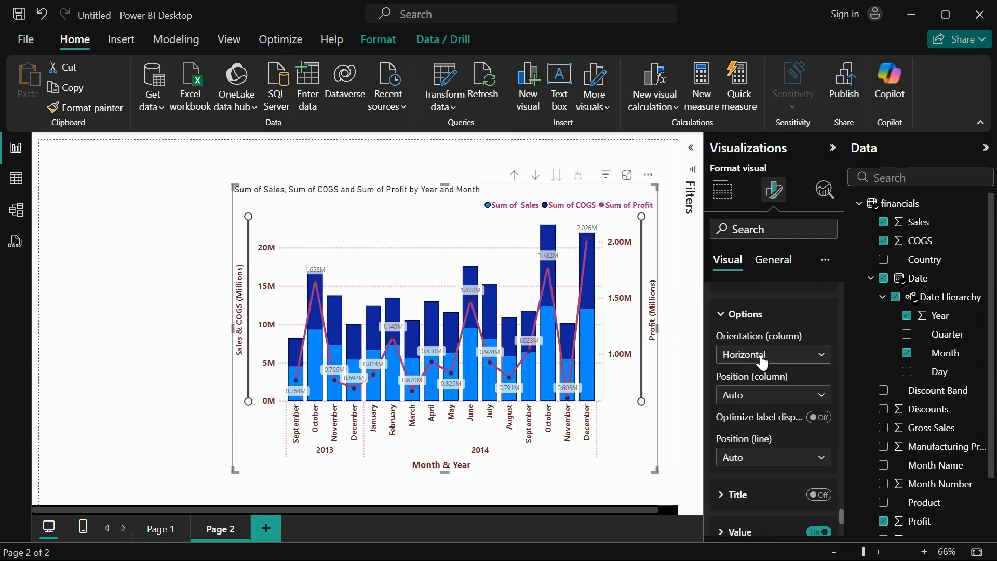
click(762, 358)
click(760, 391)
click(762, 363)
click(760, 384)
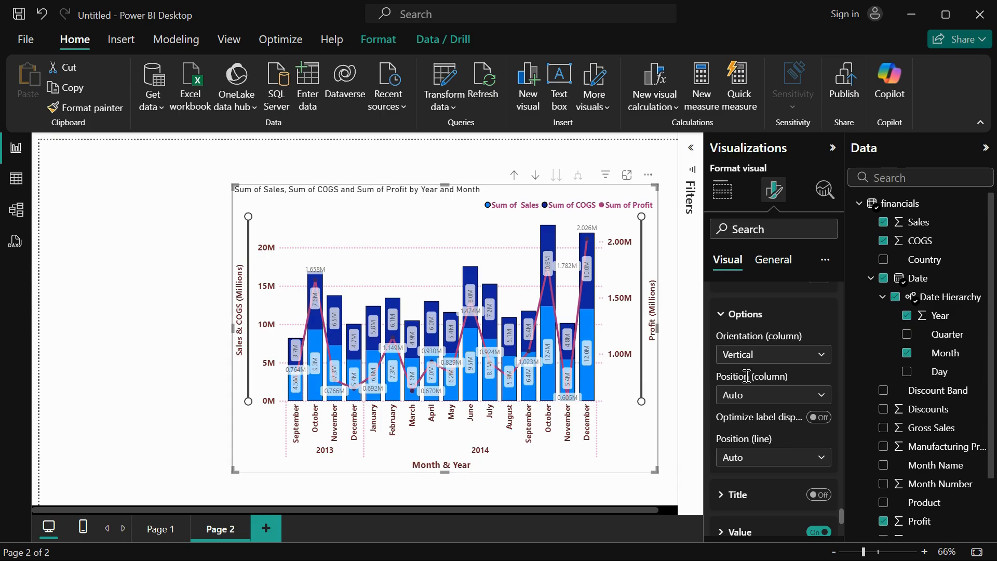
click(756, 357)
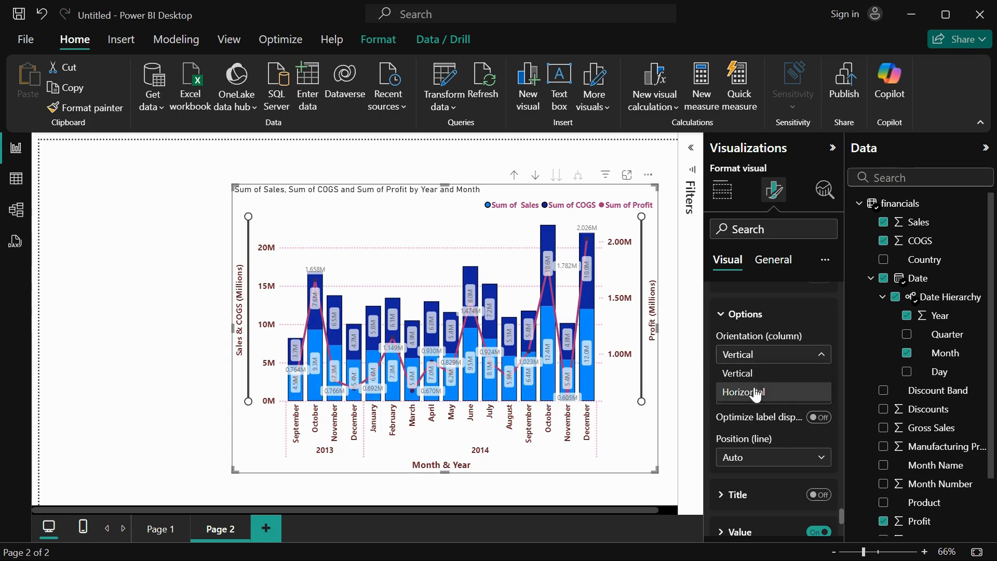
click(756, 391)
click(773, 396)
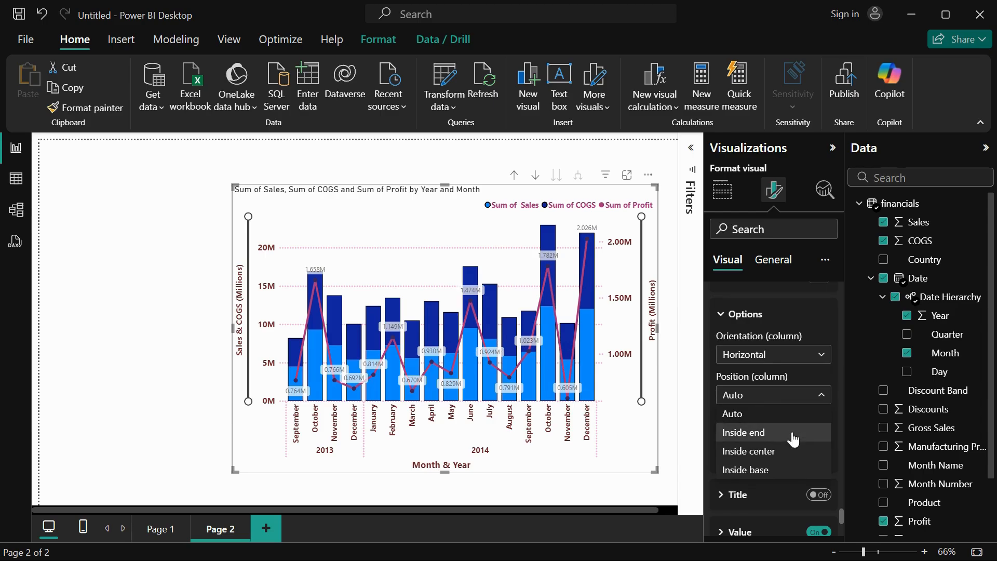
click(765, 366)
scroll(763, 477, down, 3)
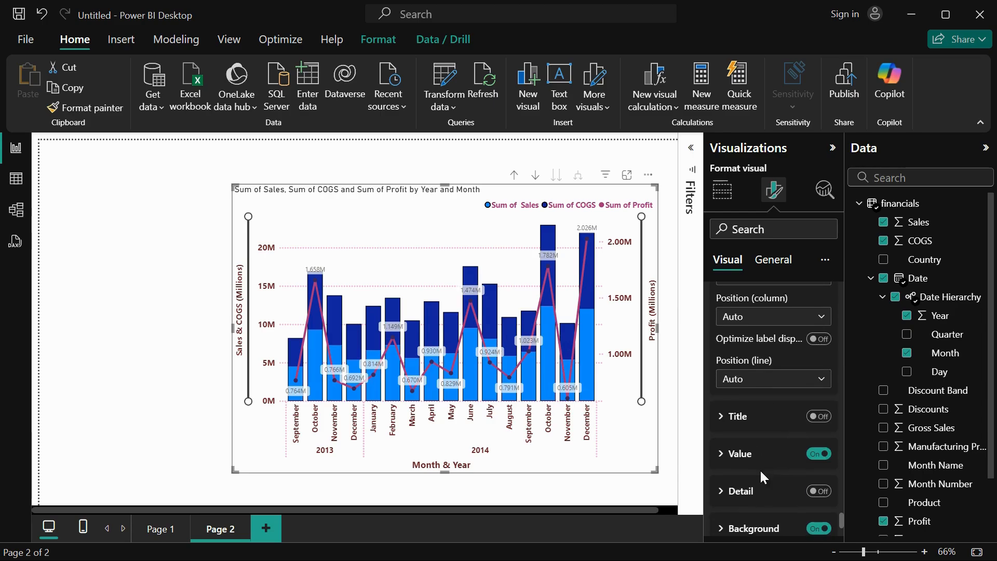
click(779, 378)
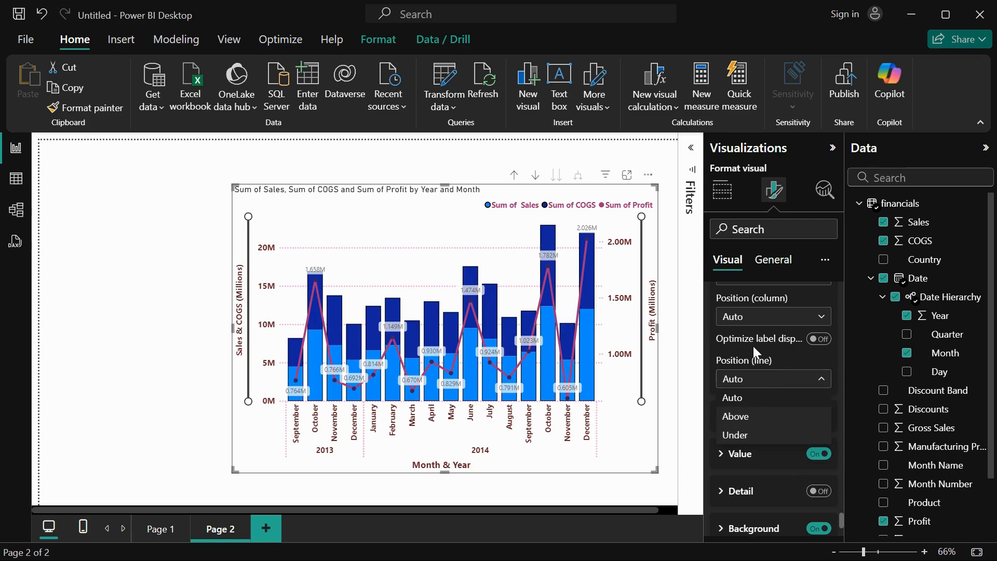
click(748, 372)
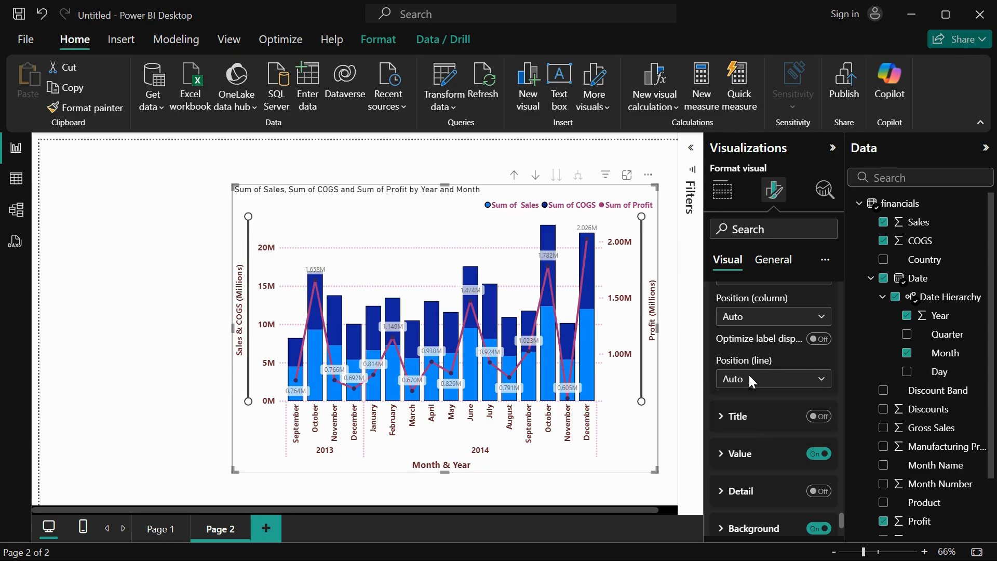
Turn on the title for the data labels and open its content, font and color settings.
click(823, 418)
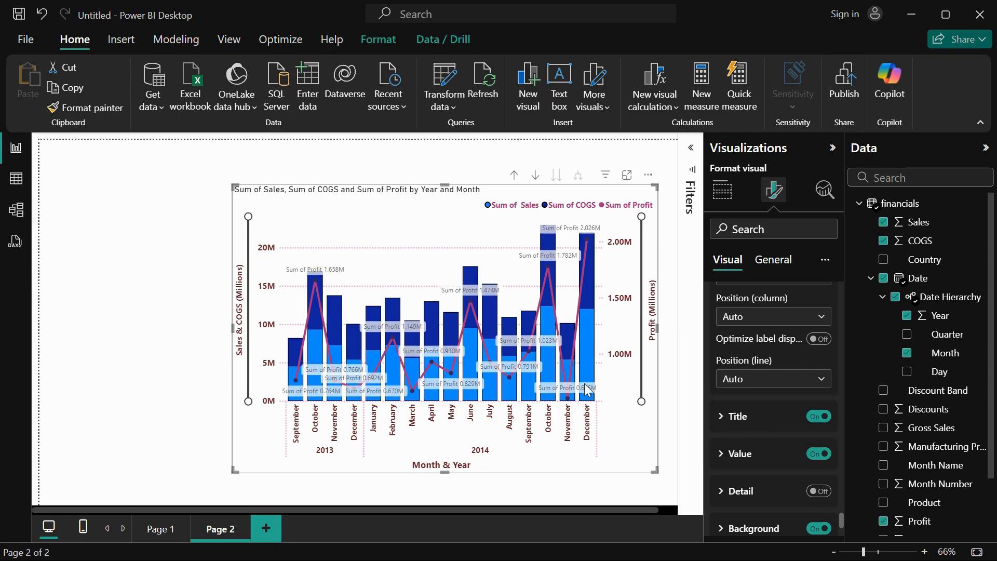
click(738, 417)
scroll(751, 471, down, 2)
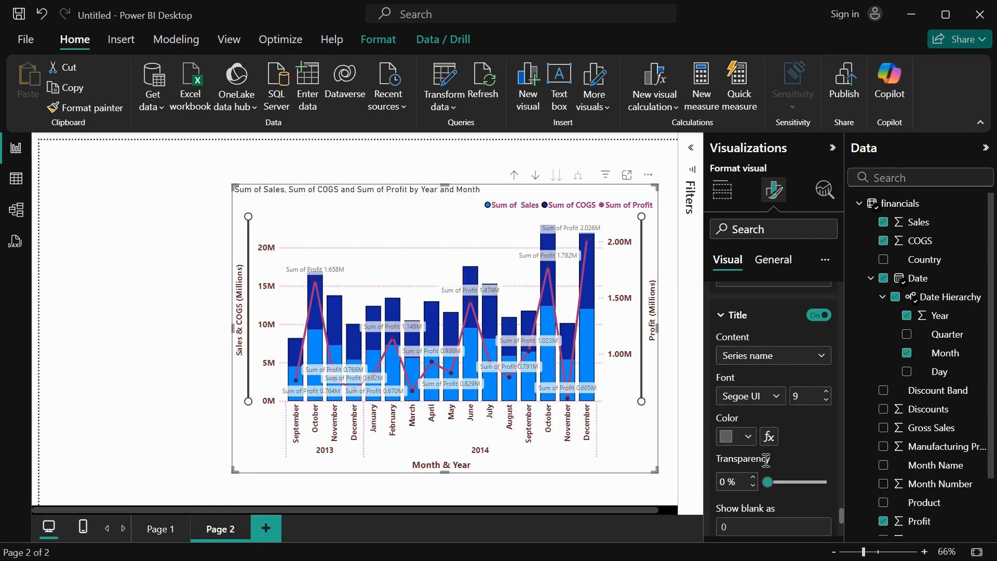
scroll(760, 456, down, 1)
scroll(764, 460, up, 1)
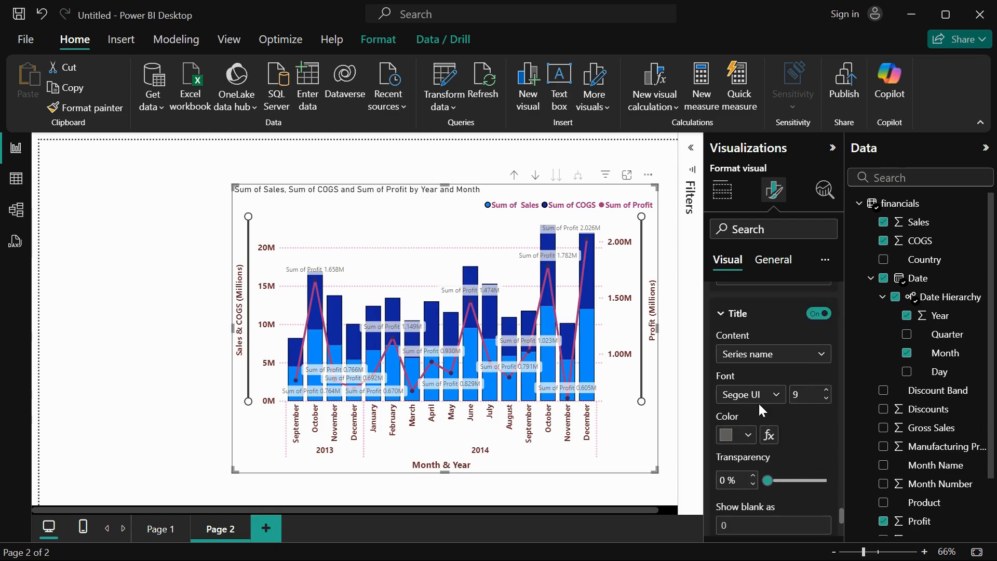
Turn off the data labels' title and set the label values' font to Segoe UI Bold, size 10.
click(819, 313)
scroll(755, 468, down, 2)
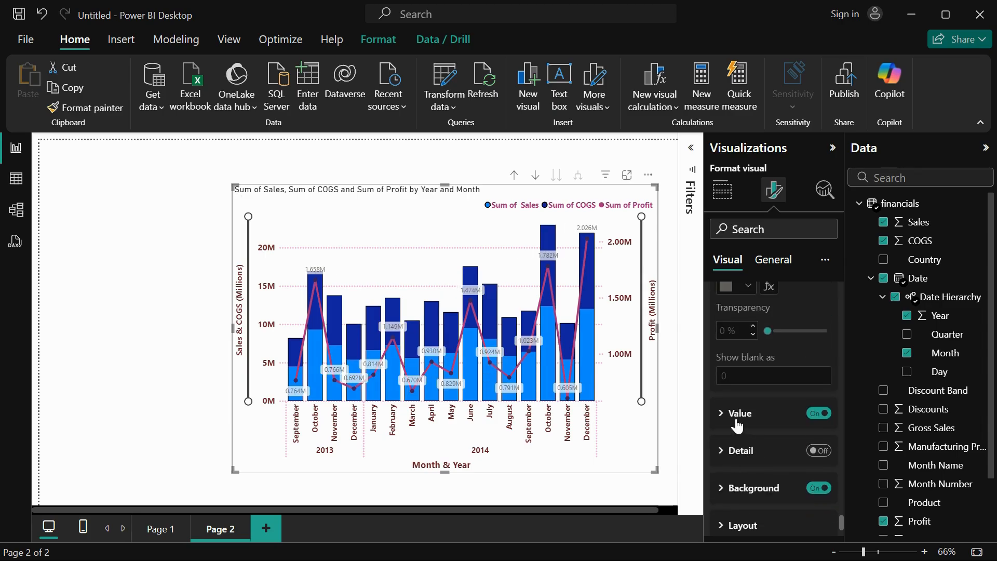
click(758, 422)
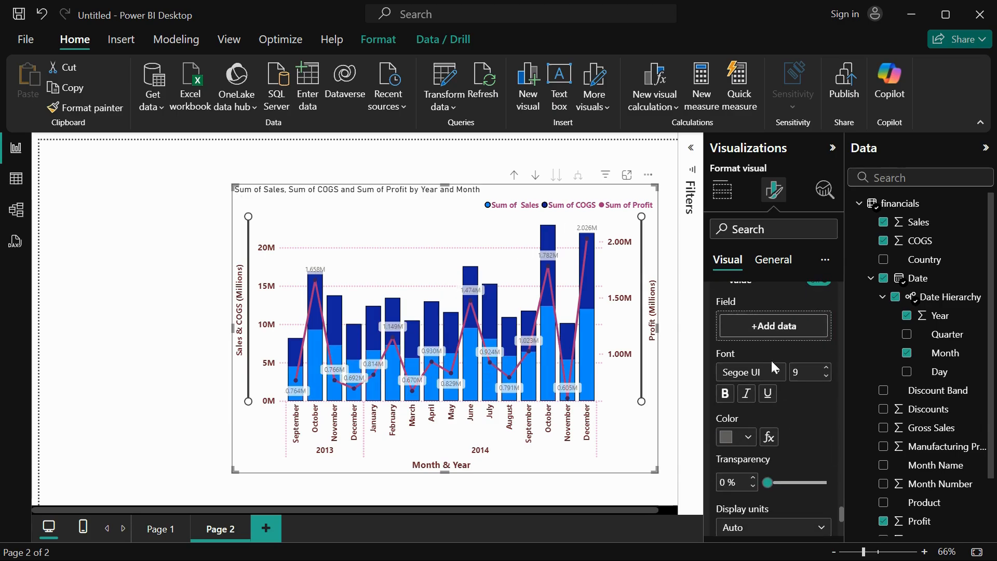
click(777, 374)
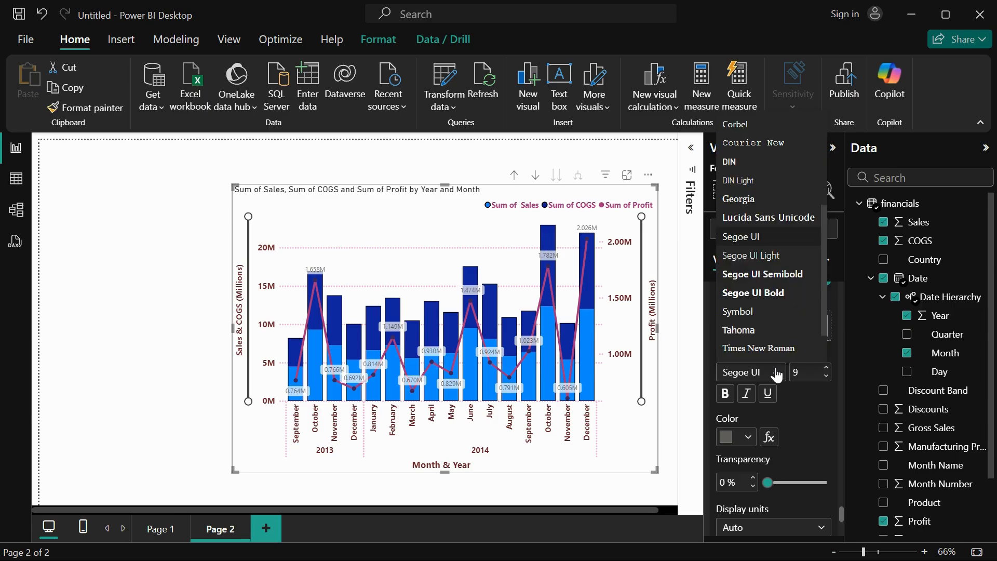
click(776, 293)
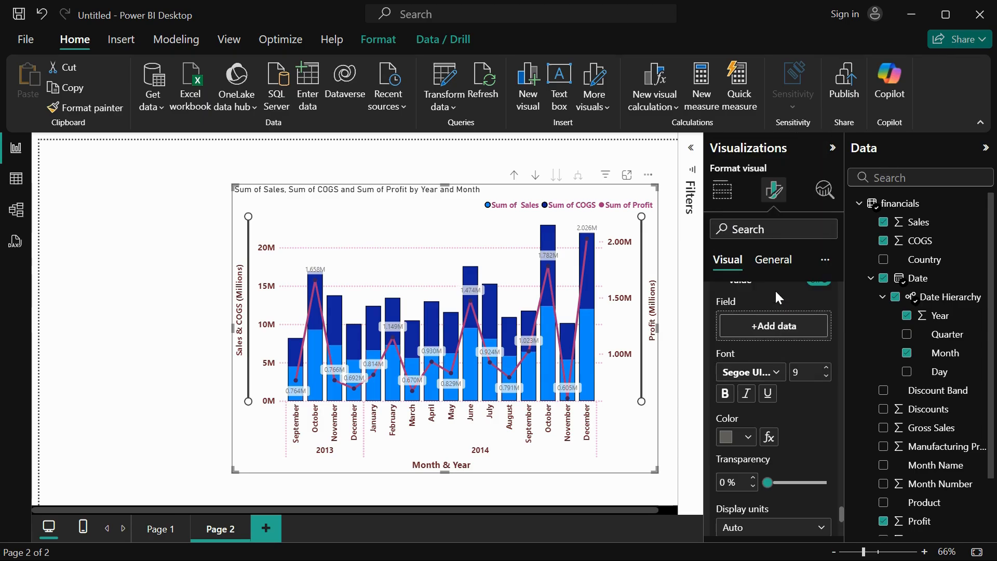
click(826, 367)
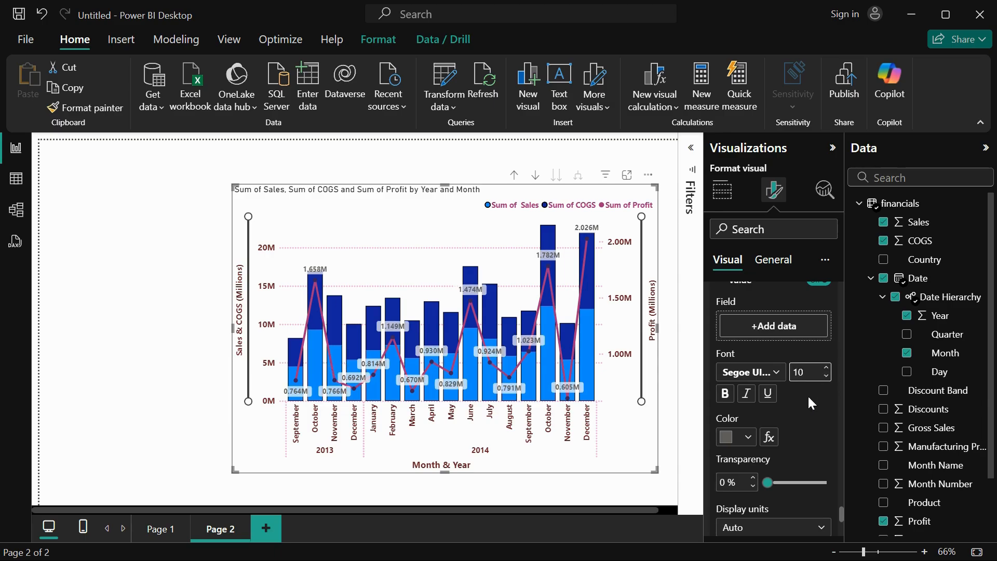
Make the data label values black and set their display units to Thousands.
scroll(808, 395, down, 2)
click(751, 358)
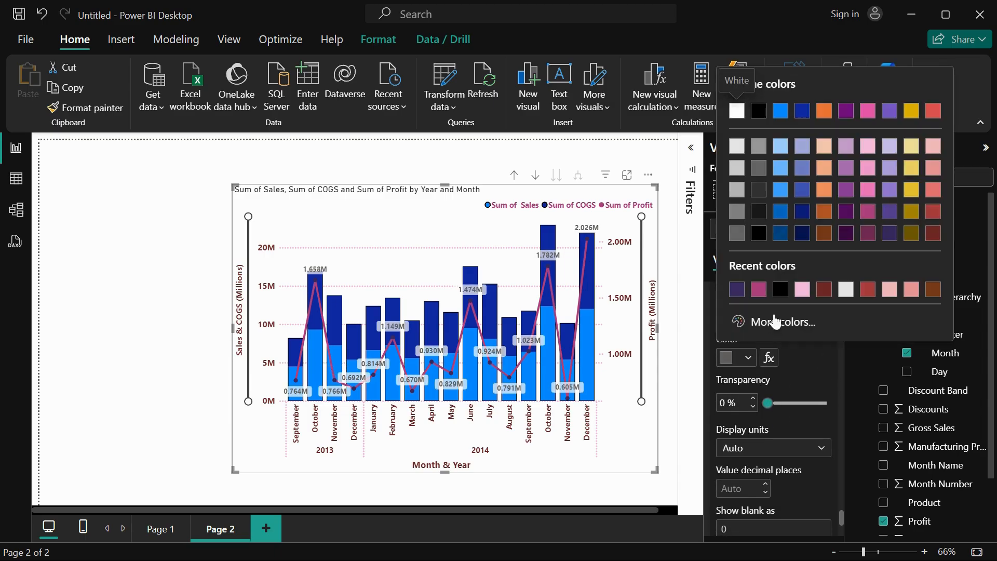
click(780, 289)
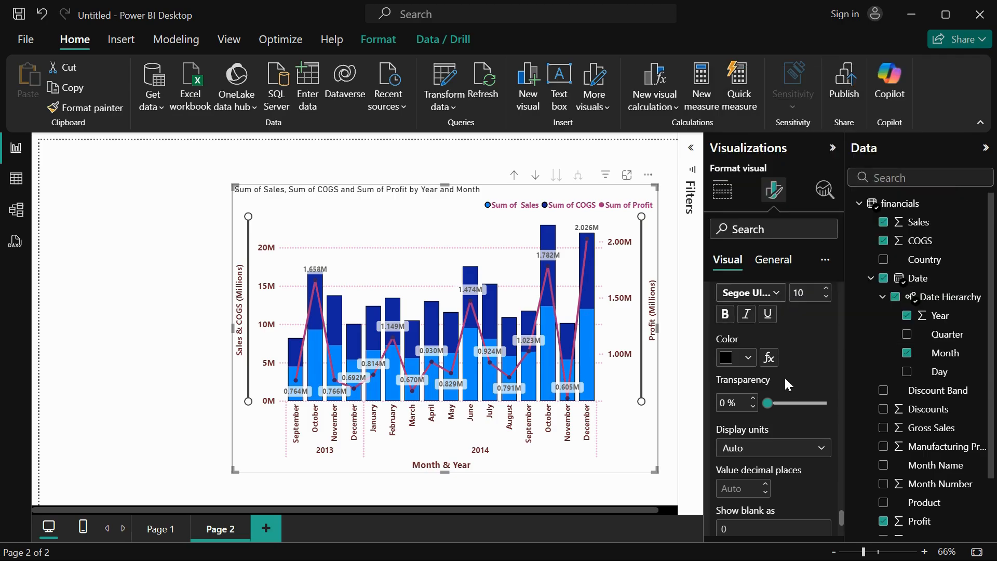
scroll(784, 375, down, 2)
click(762, 350)
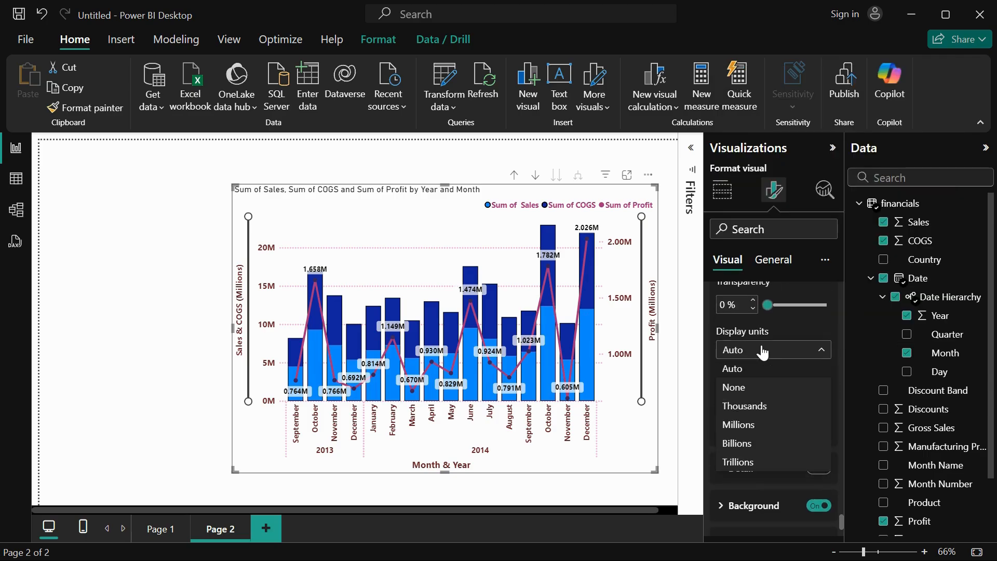
click(752, 406)
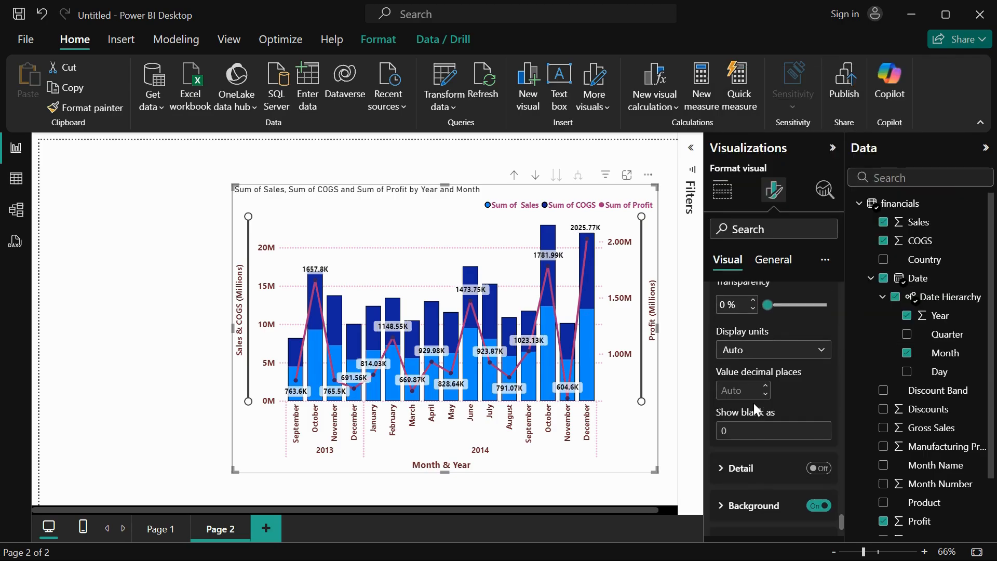
Turn on the detail for the data labels and open its font, color and display unit settings.
scroll(768, 423, down, 3)
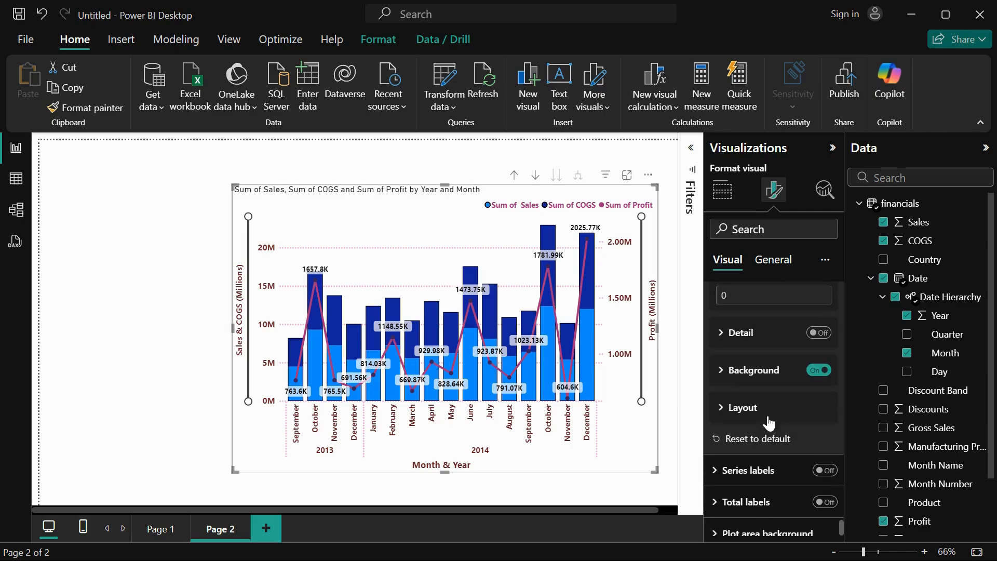
click(818, 334)
click(747, 335)
scroll(755, 417, down, 1)
scroll(754, 418, down, 5)
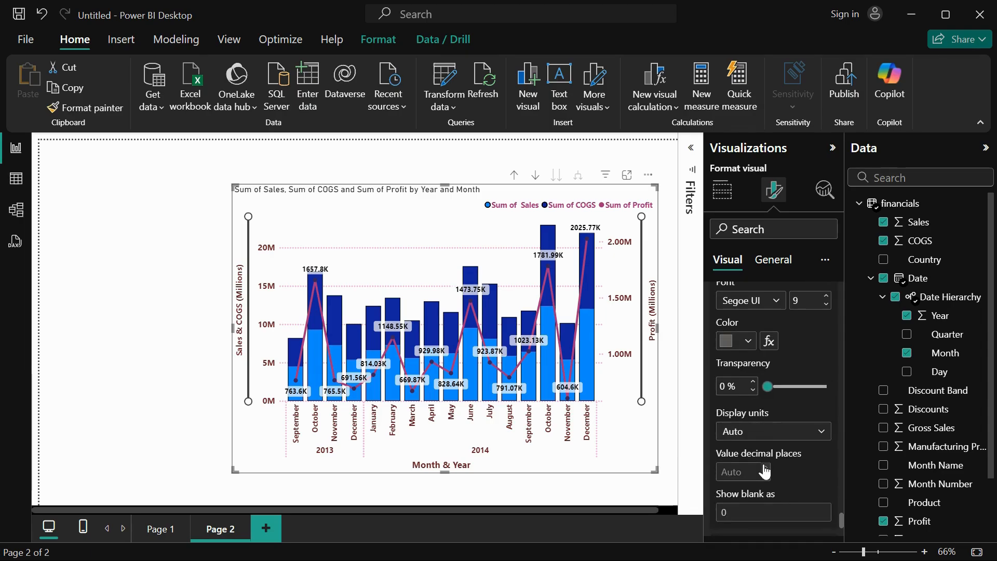
Set the data labels' background transparency to 62% and its color to the darkest gray shade of white.
click(752, 358)
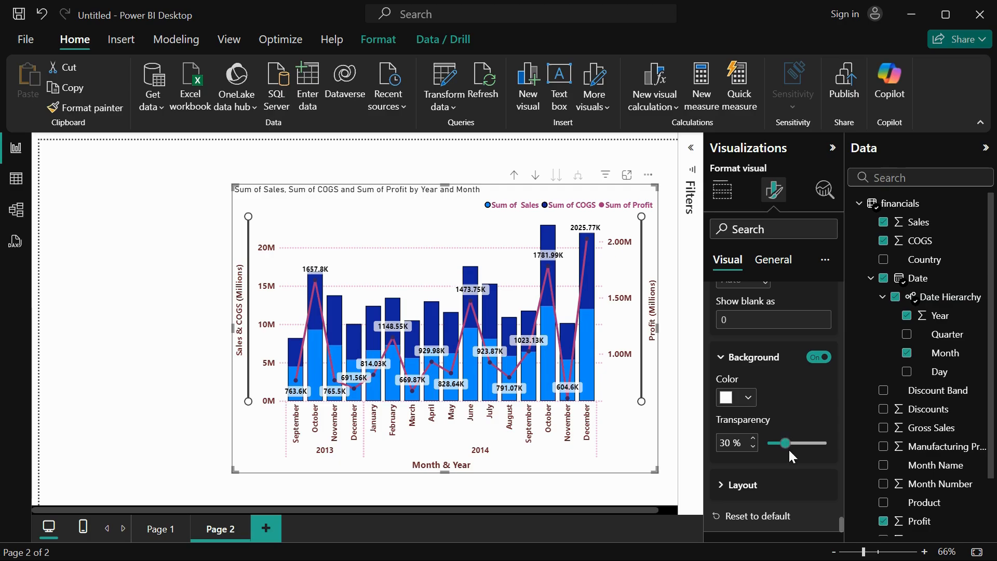
drag(787, 444, 803, 443)
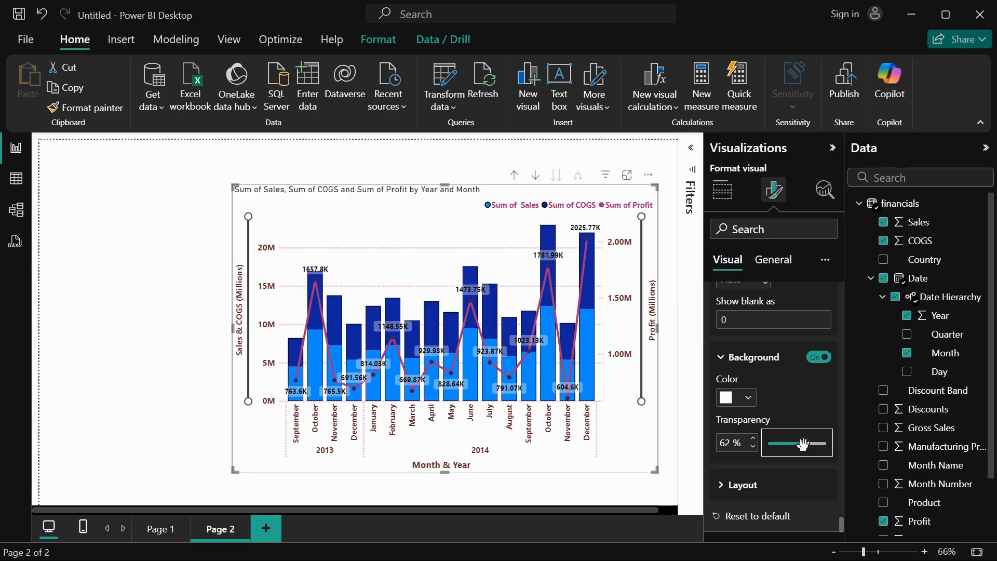
click(747, 398)
click(734, 276)
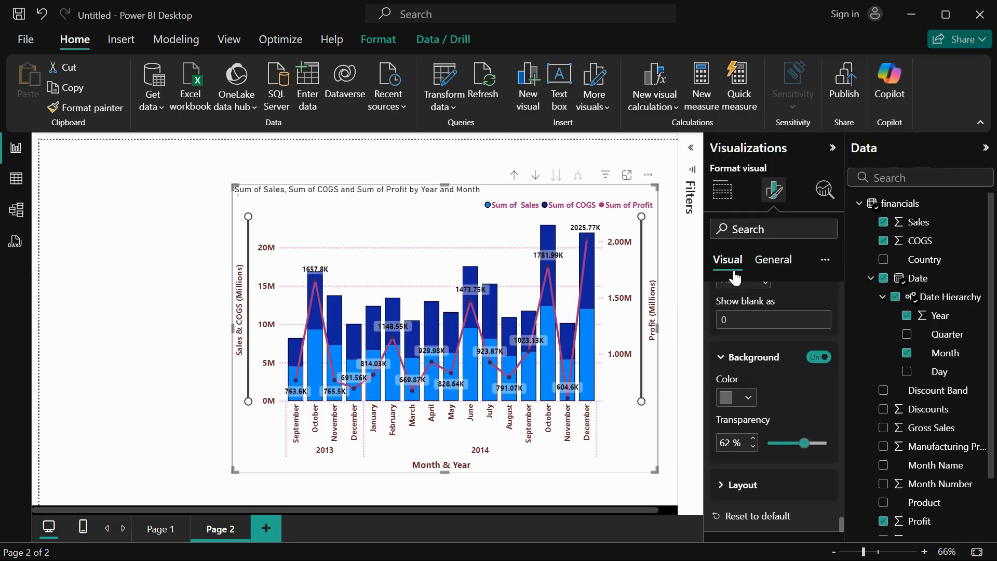
scroll(743, 409, down, 3)
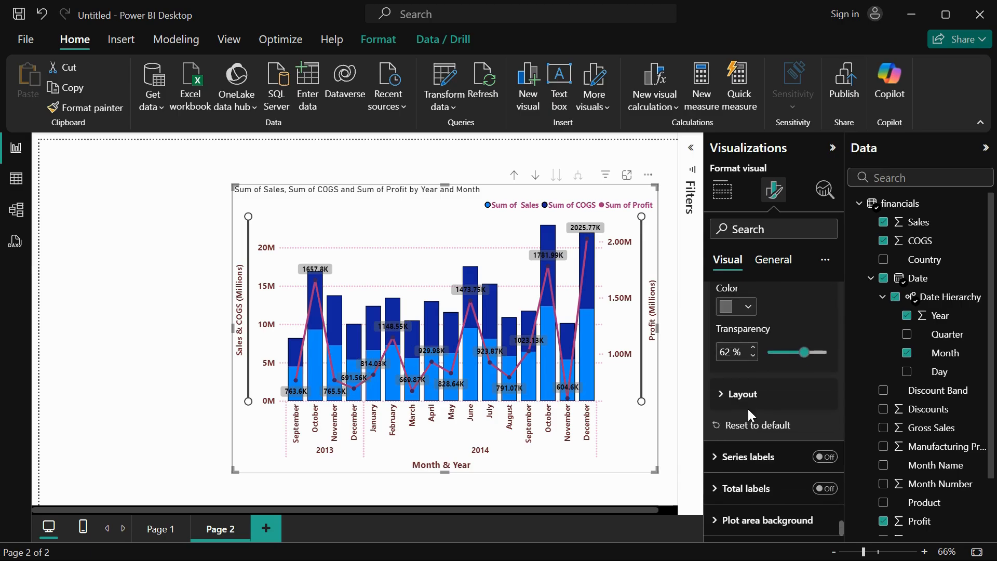
Turn on the series labels and look through their options and values settings.
click(737, 457)
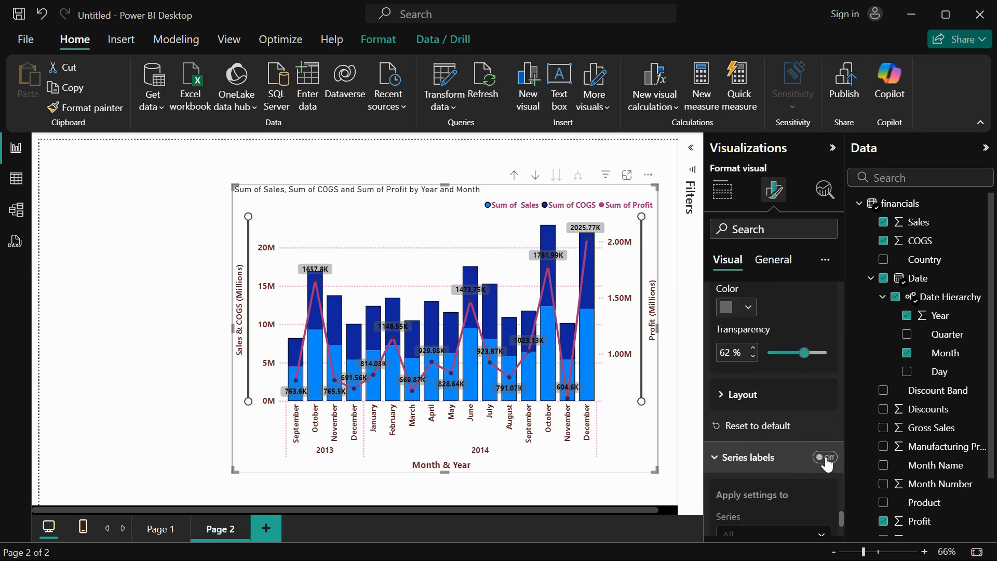
click(825, 458)
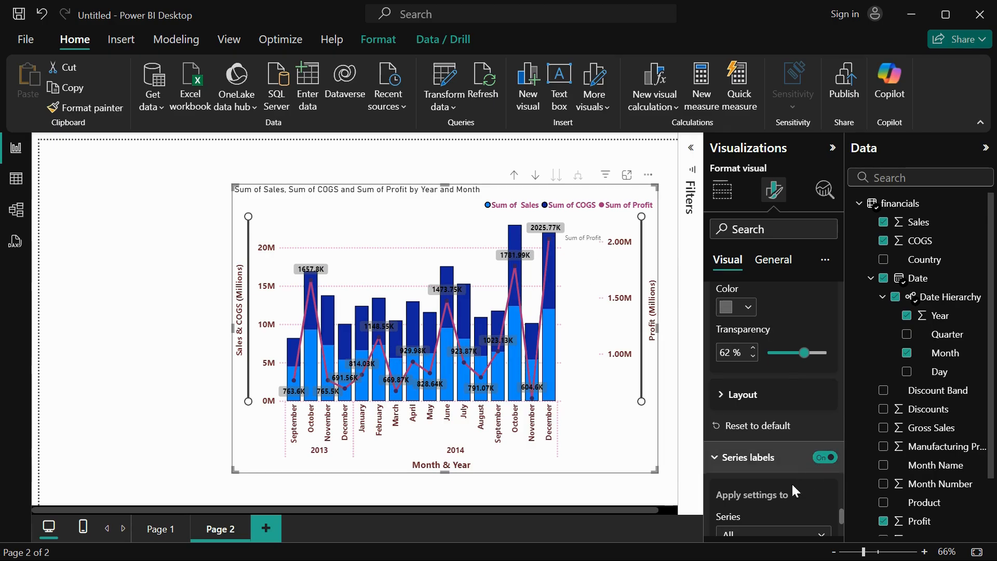
scroll(791, 482, down, 5)
scroll(760, 490, down, 4)
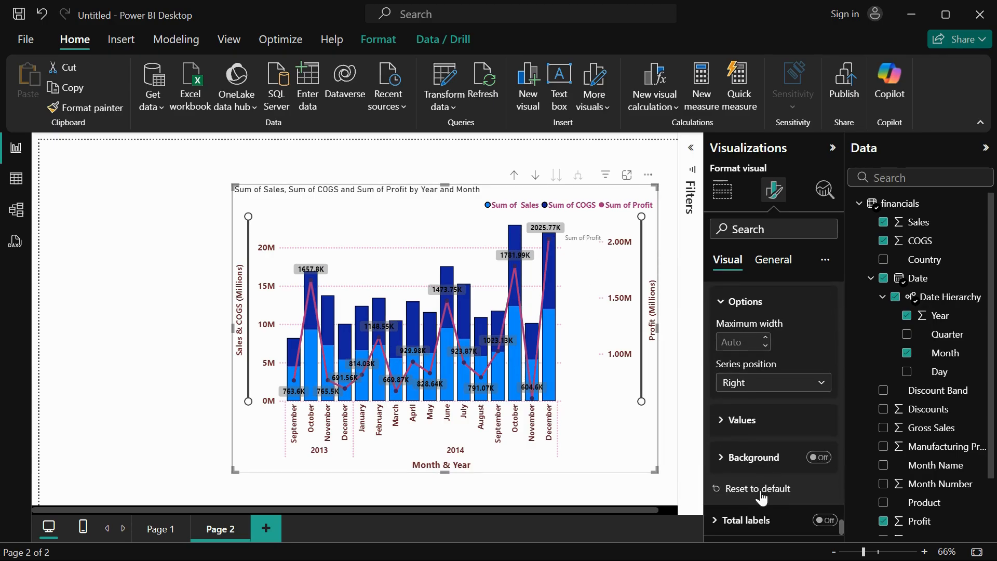
scroll(759, 383, up, 1)
scroll(747, 423, down, 1)
click(748, 421)
scroll(747, 423, down, 5)
scroll(743, 328, up, 1)
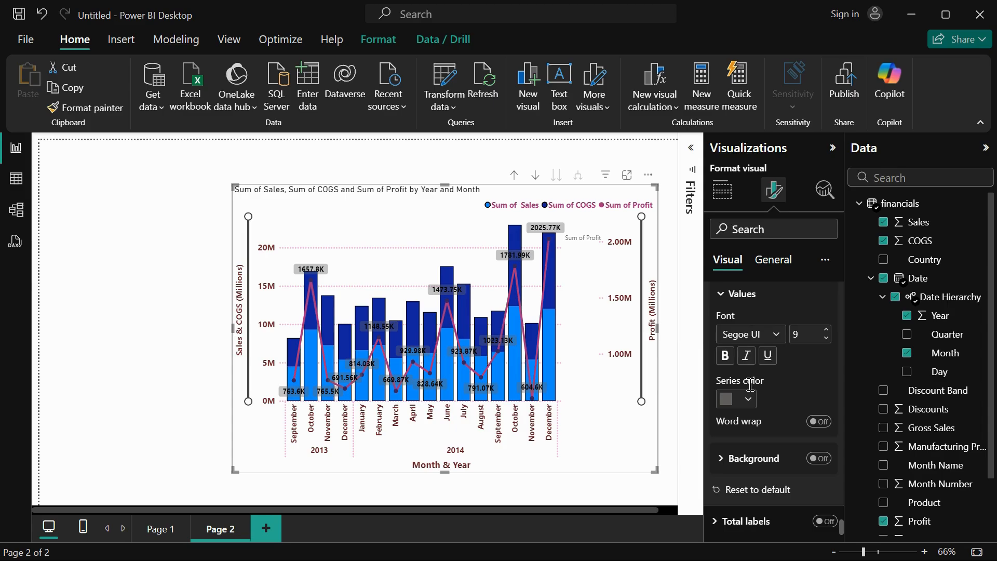
Try the background settings of the series labels and turn the series labels back off.
scroll(750, 394, down, 1)
click(749, 425)
scroll(763, 432, down, 3)
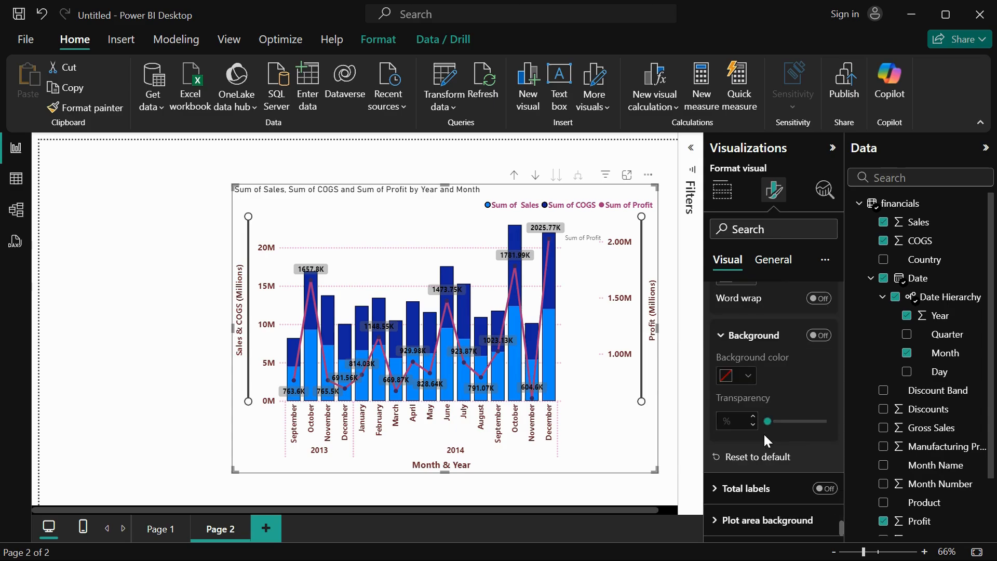
scroll(774, 394, up, 4)
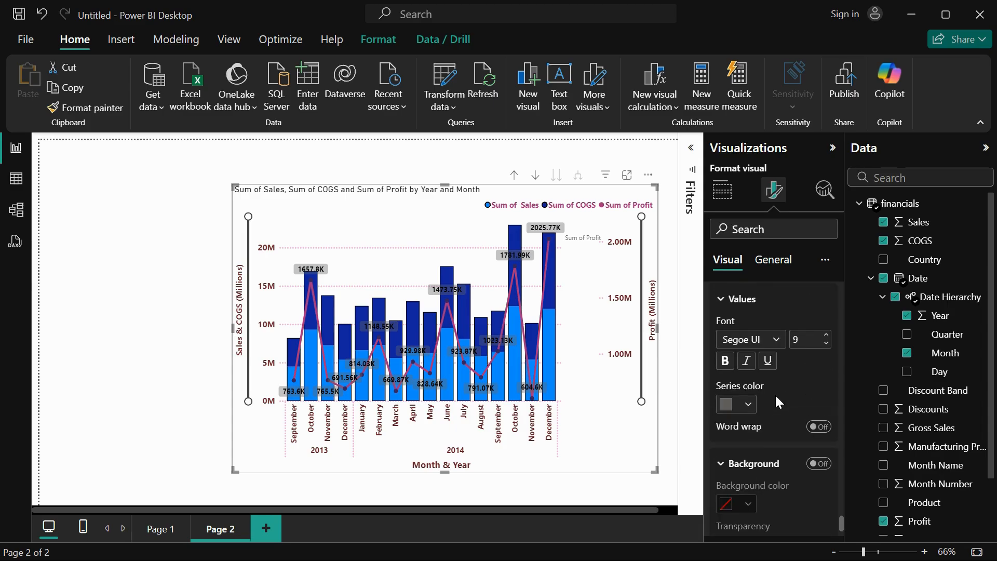
click(814, 465)
scroll(788, 391, up, 5)
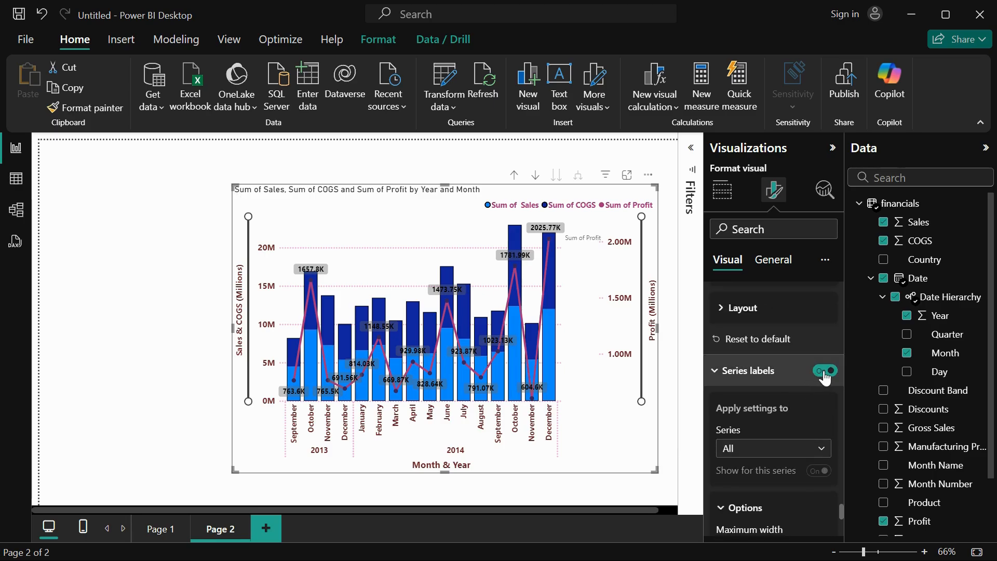
click(826, 371)
Try the total labels, going through their values and background settings, and turn them back off.
scroll(799, 483, down, 3)
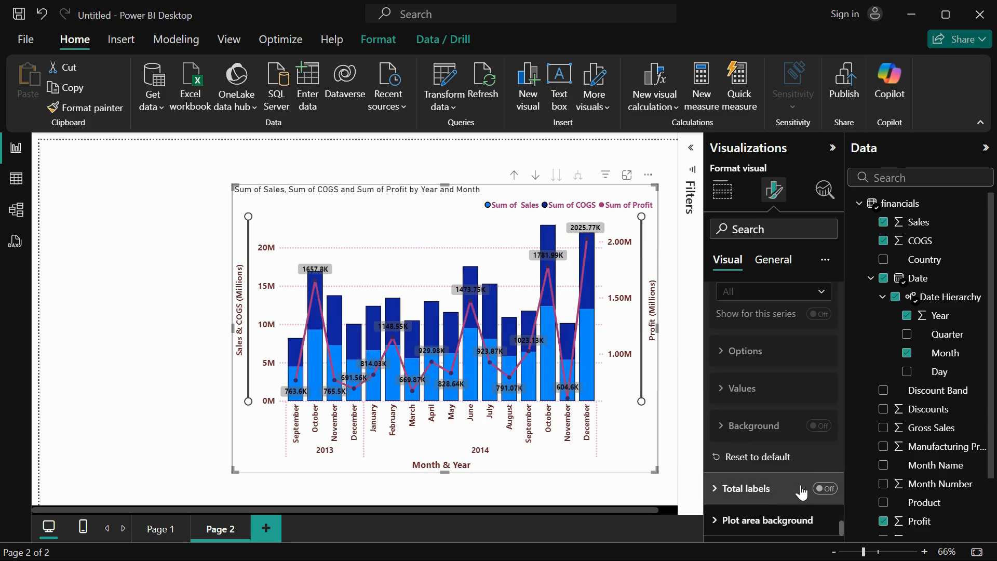
click(762, 495)
click(825, 490)
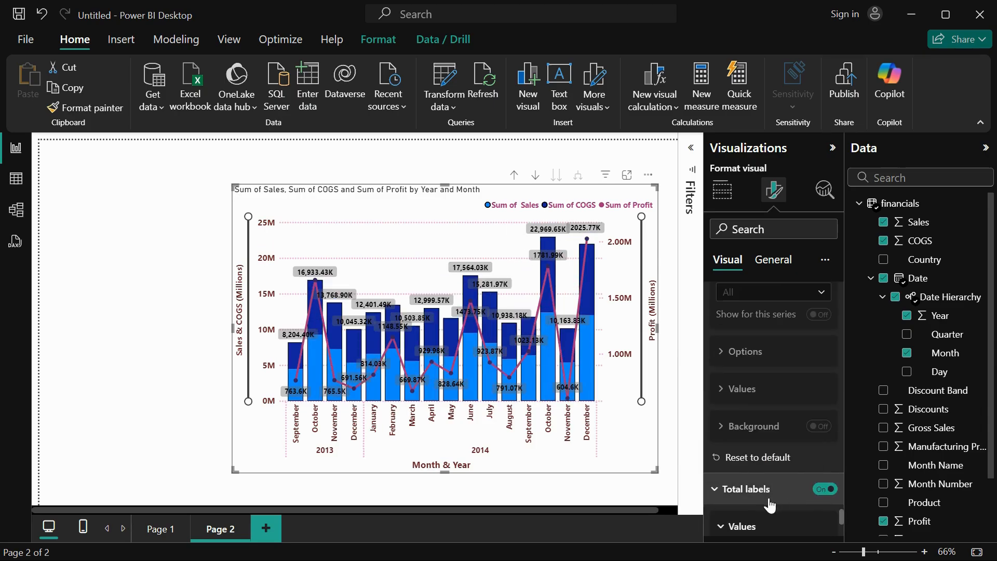
scroll(768, 497, down, 2)
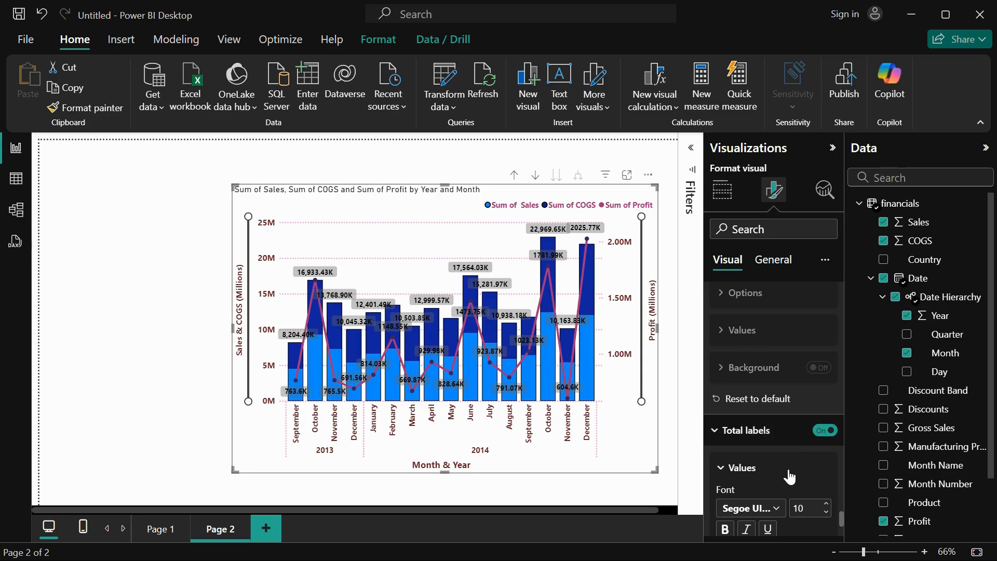
scroll(789, 477, down, 5)
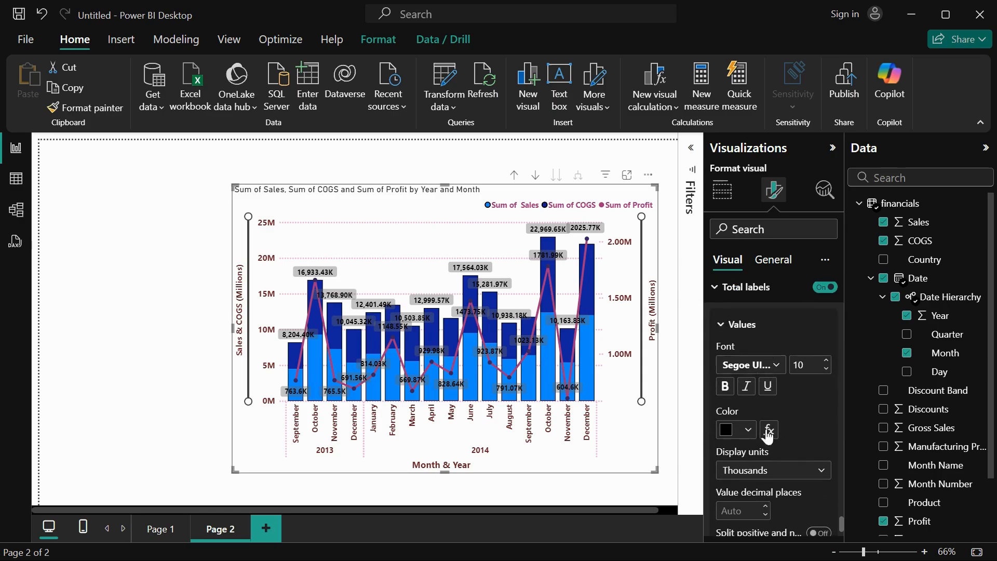
scroll(763, 476, down, 1)
scroll(766, 480, up, 2)
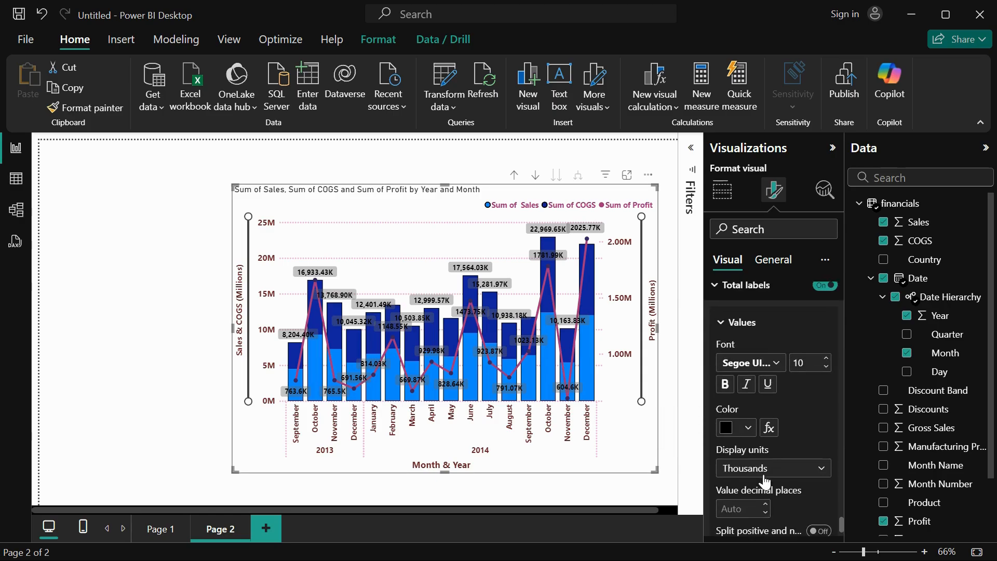
scroll(786, 407, down, 4)
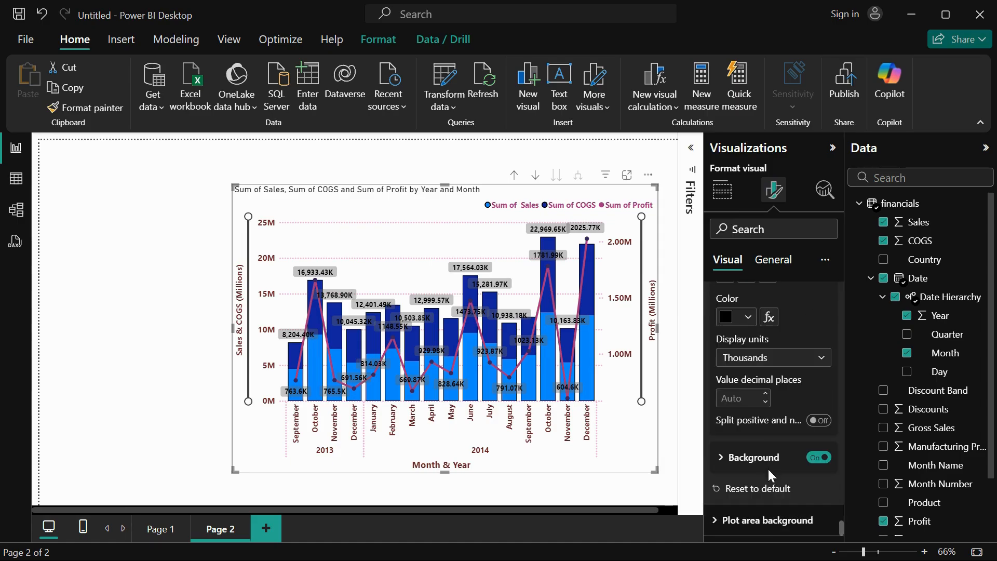
click(754, 459)
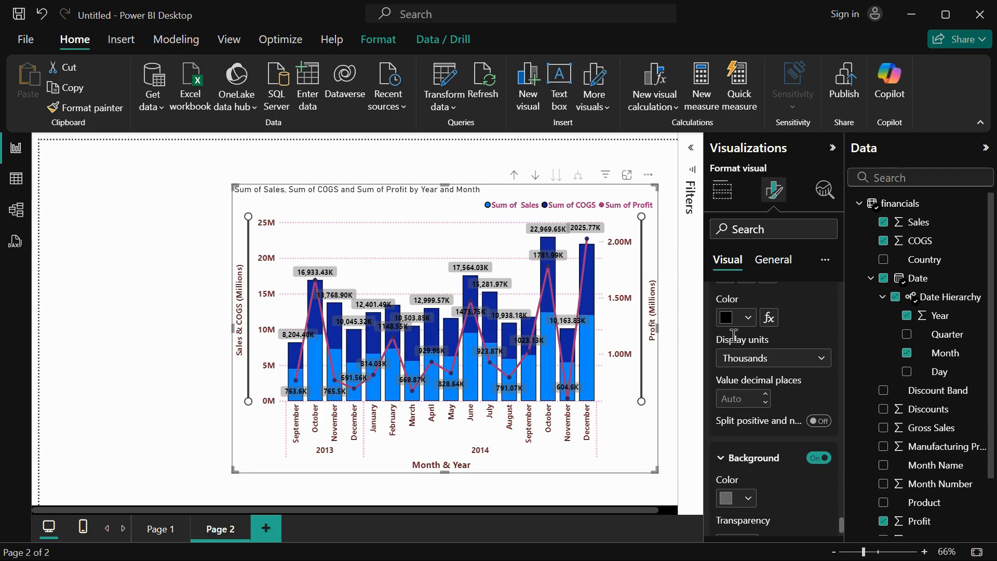
scroll(774, 395, up, 6)
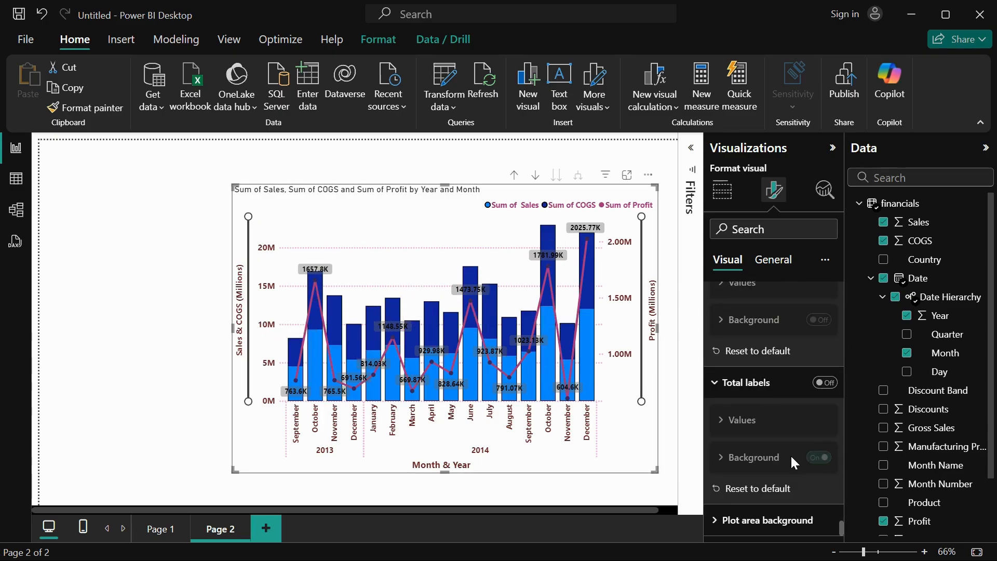
Add Screenshot 2024-11-03 004015.png from Downloads as the chart's plot area background image.
click(758, 520)
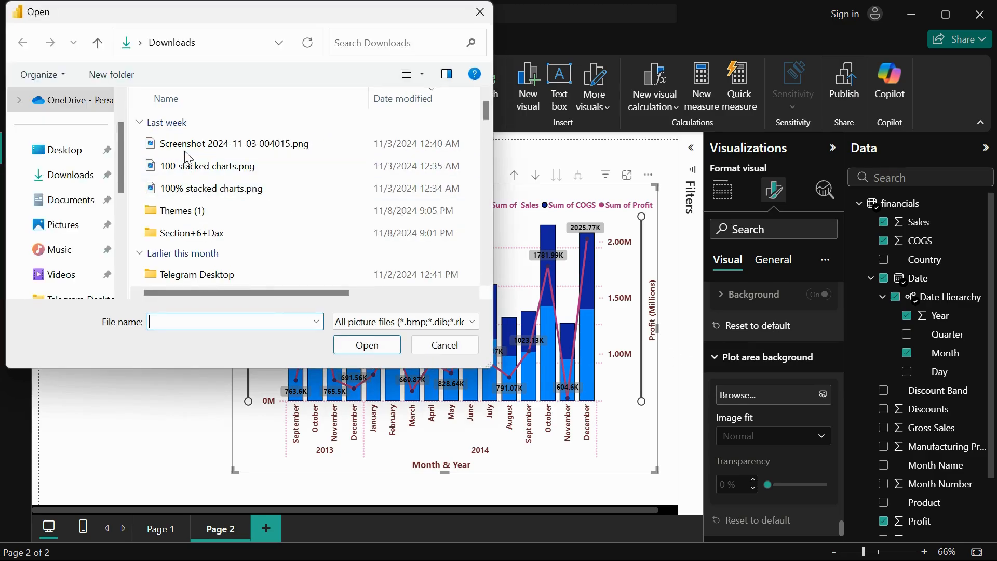
click(196, 147)
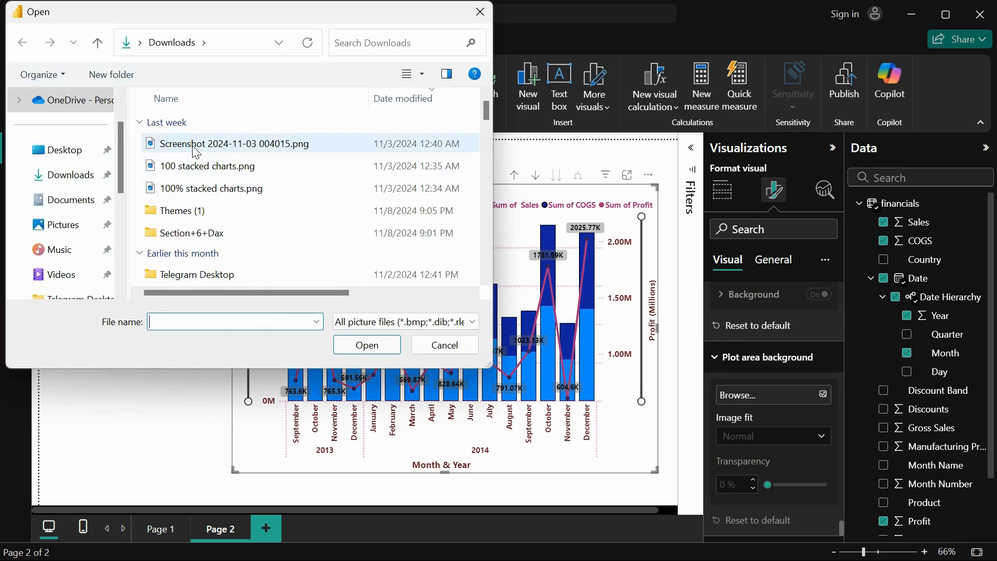
click(362, 348)
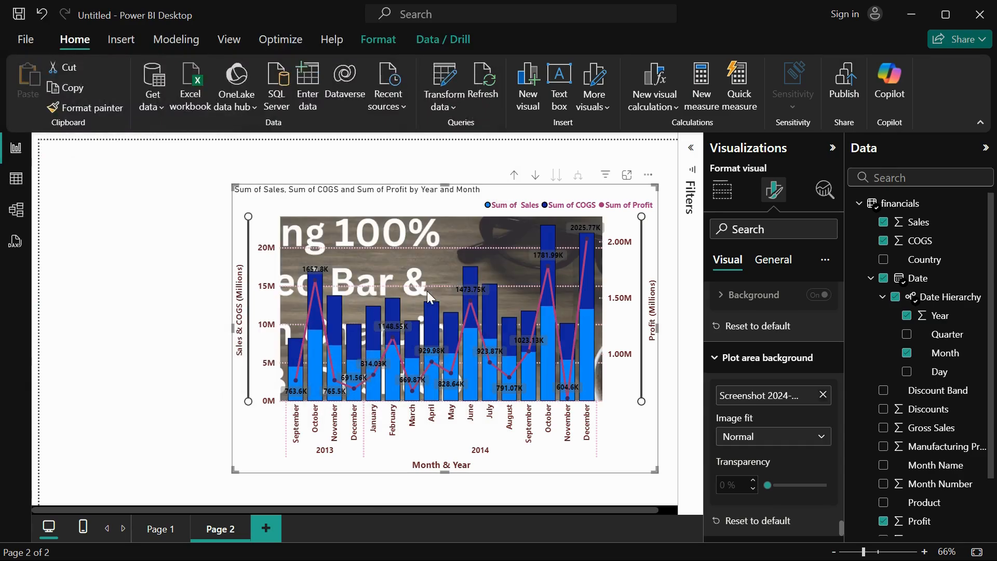
Try the Fit and Fill image fits for the plot area background image, and reset the plot area background to default.
click(768, 445)
click(759, 475)
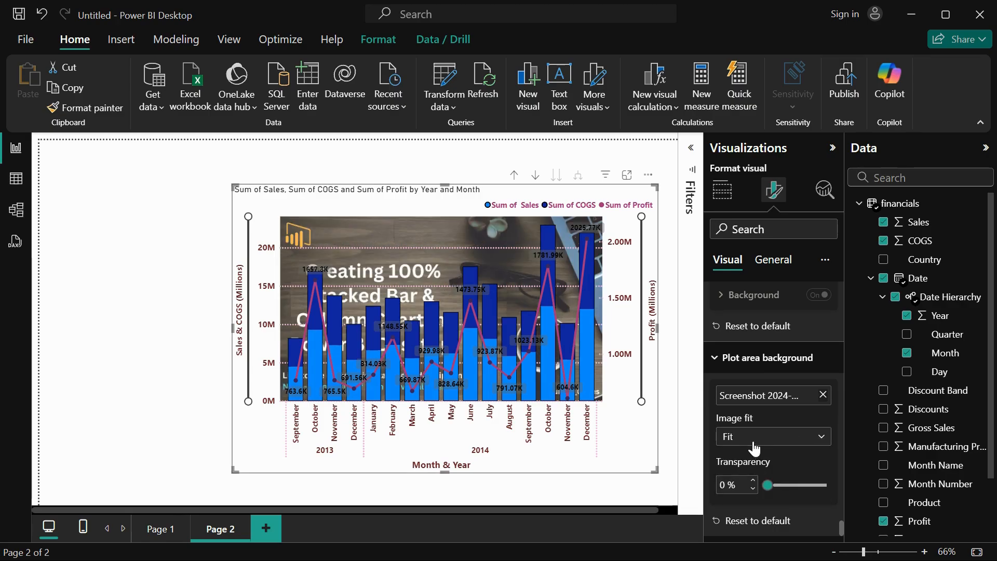
click(755, 446)
click(754, 474)
click(753, 449)
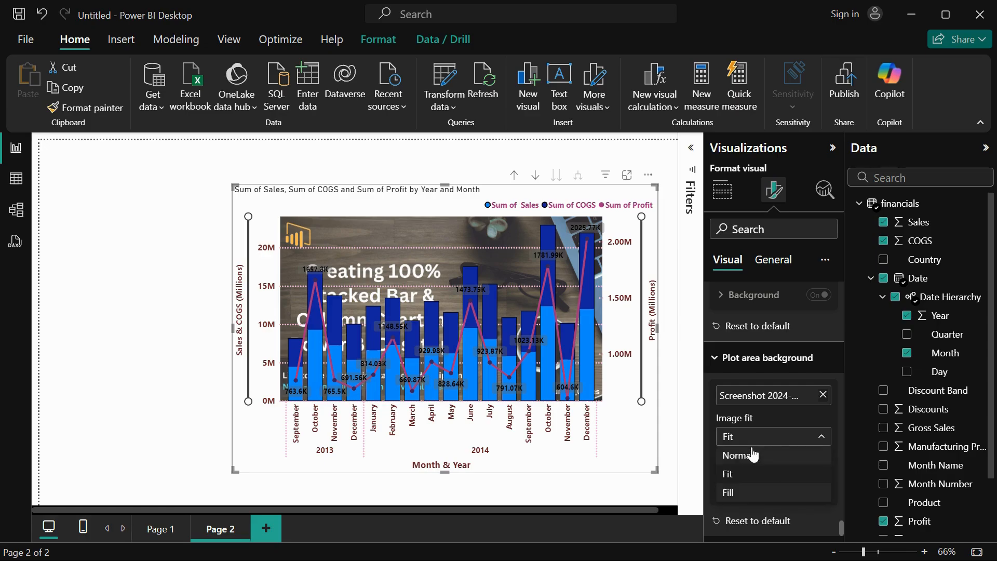
click(749, 494)
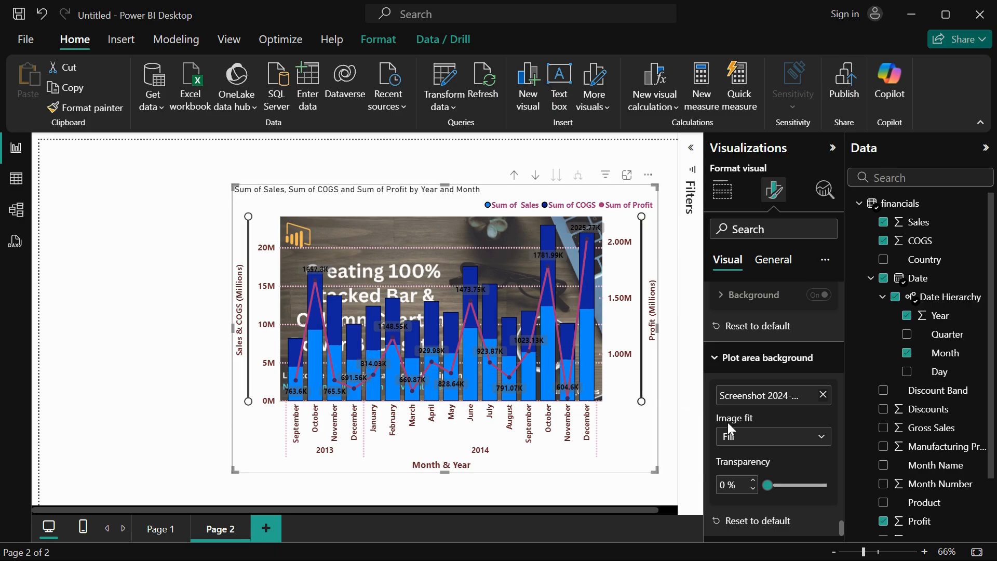
click(754, 520)
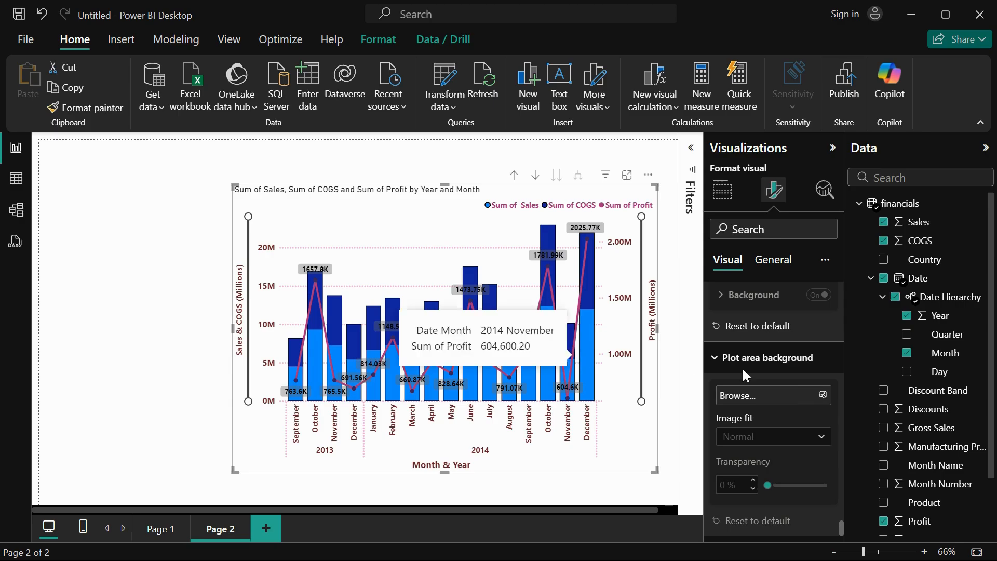
Show the chart's general size properties and move the chart up and to the left on the report page.
click(772, 260)
click(748, 298)
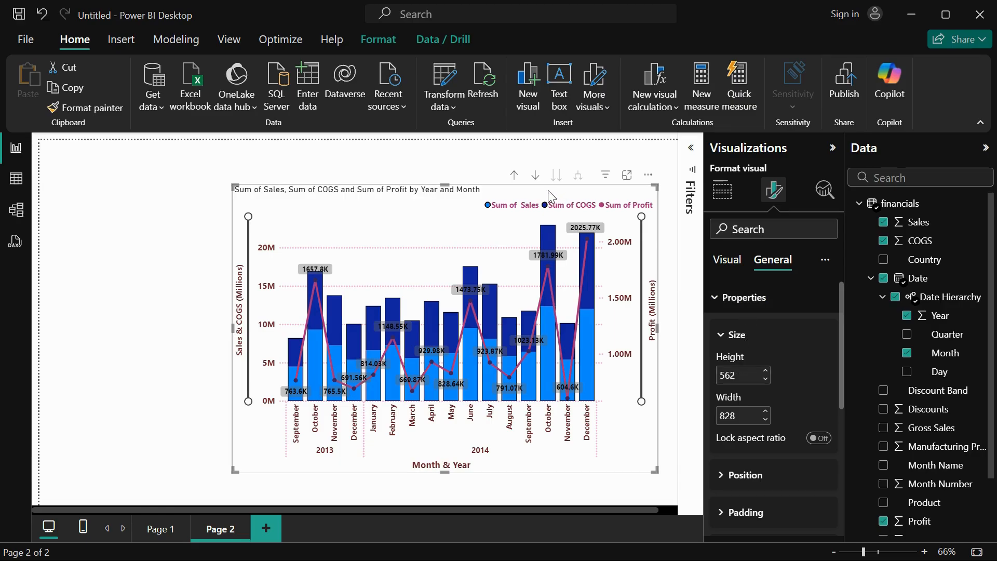
drag(547, 190, 521, 154)
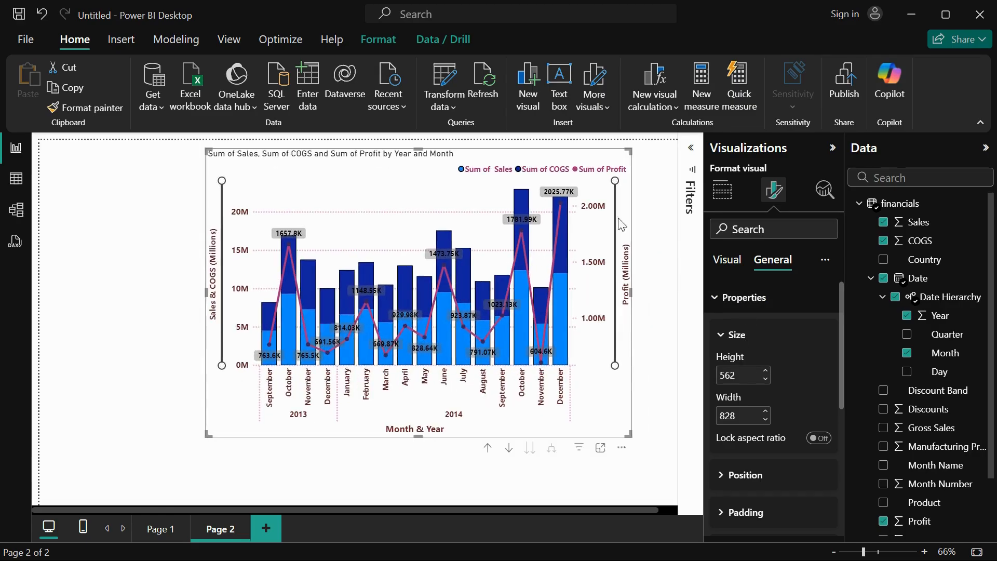
Set the chart's height to 650 and its width to 900.
double_click(736, 376)
text(65)
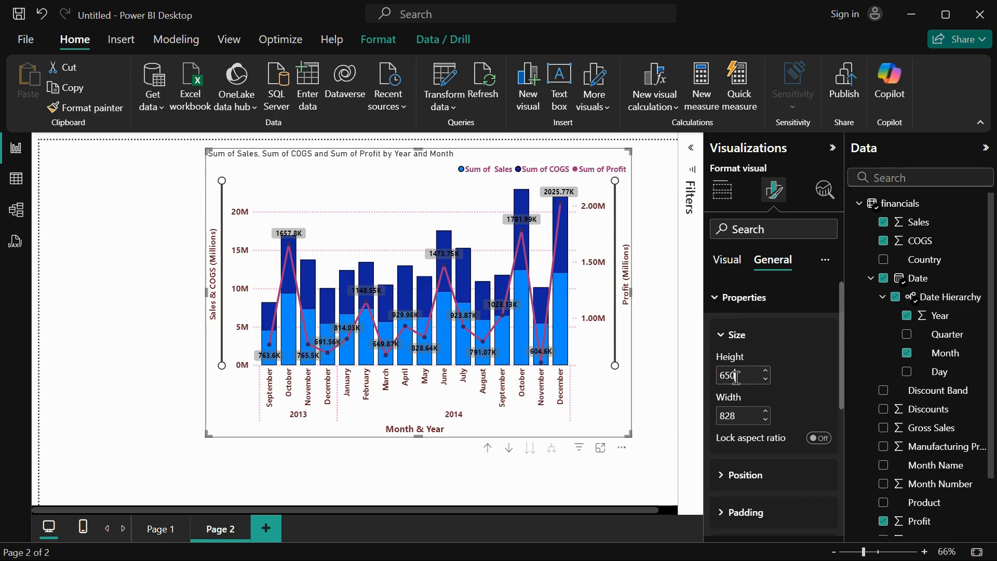
text(0)
key(Return)
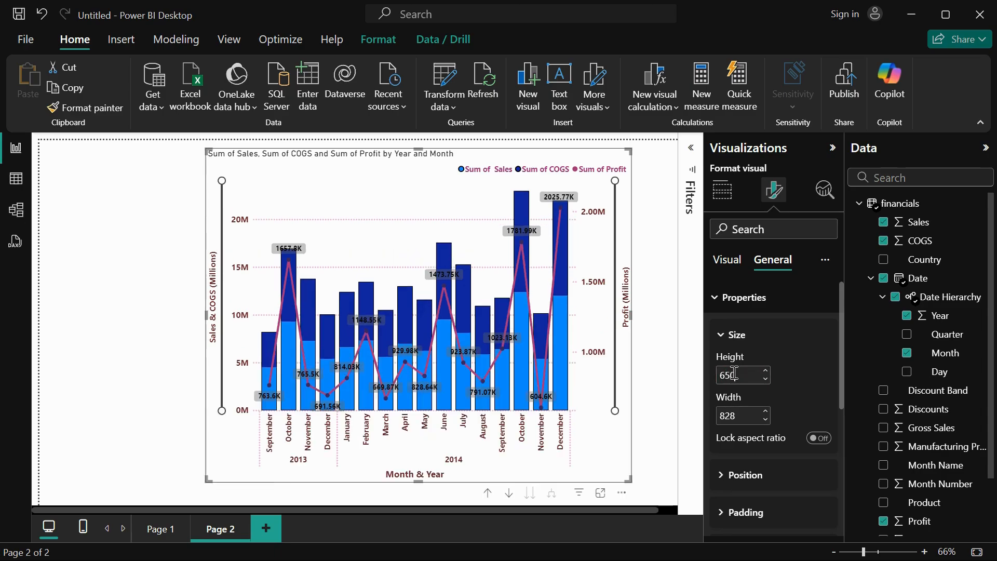
double_click(740, 414)
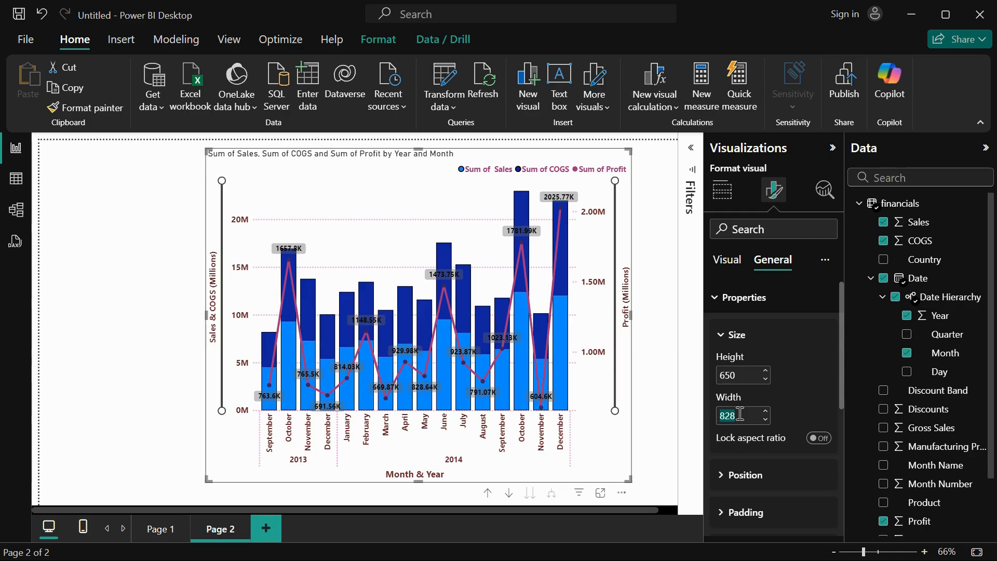
text(900)
key(Return)
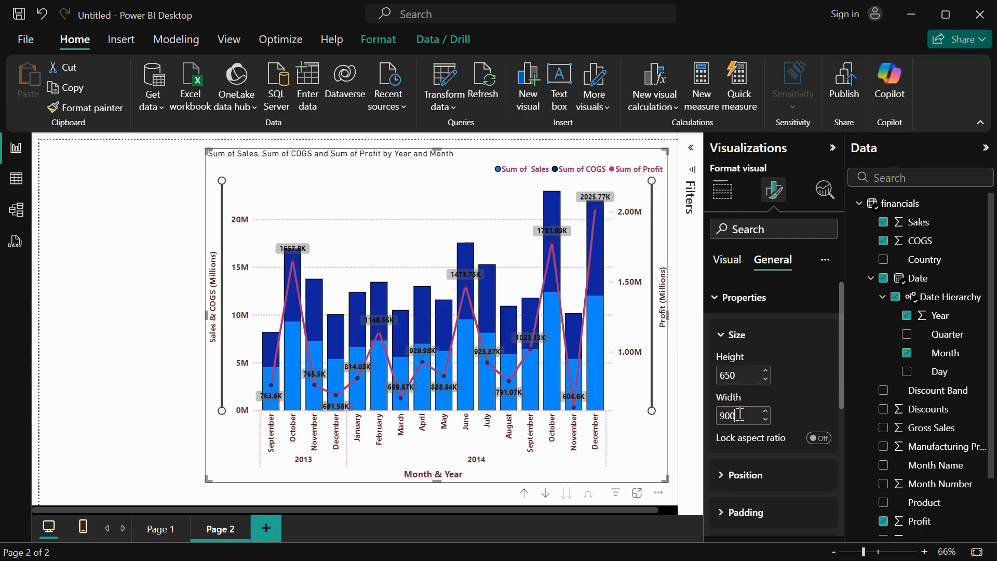
Expand the chart's position properties to view the horizontal and vertical settings.
right_click(758, 480)
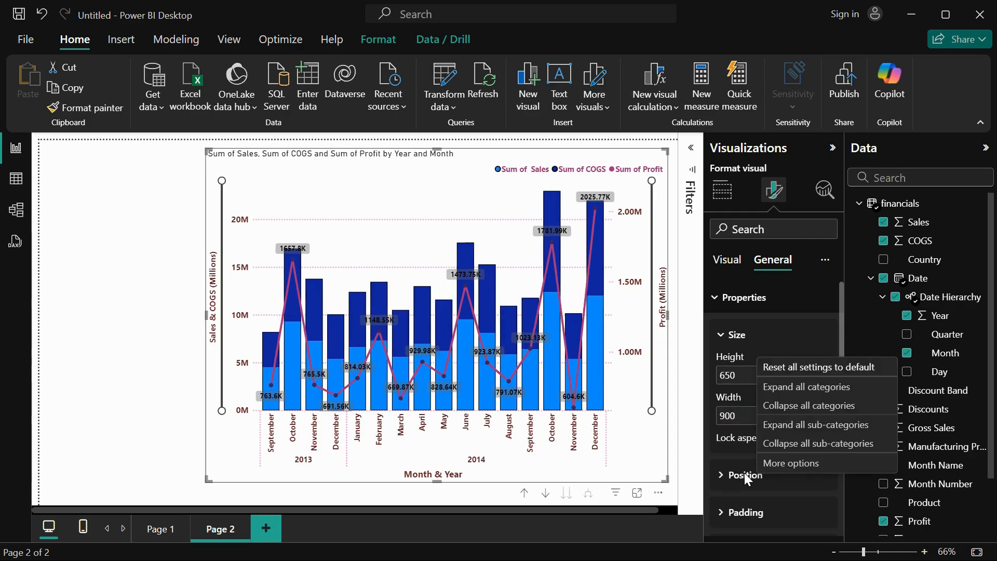
click(748, 481)
click(747, 481)
click(746, 477)
scroll(737, 481, down, 3)
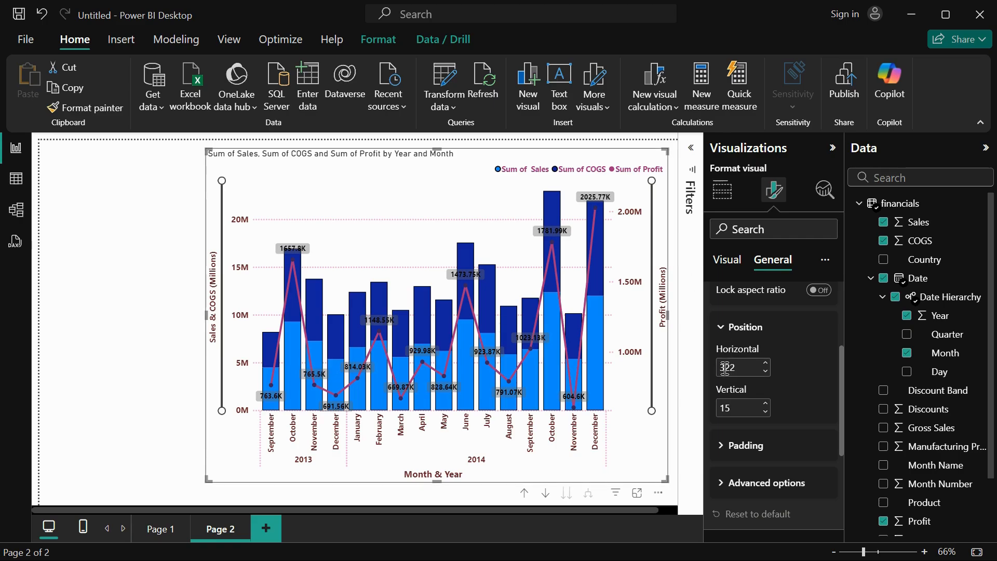
Try a horizontal position of 150 and a vertical position of 0, and place the chart at about 153 by 69 on the page.
text(150)
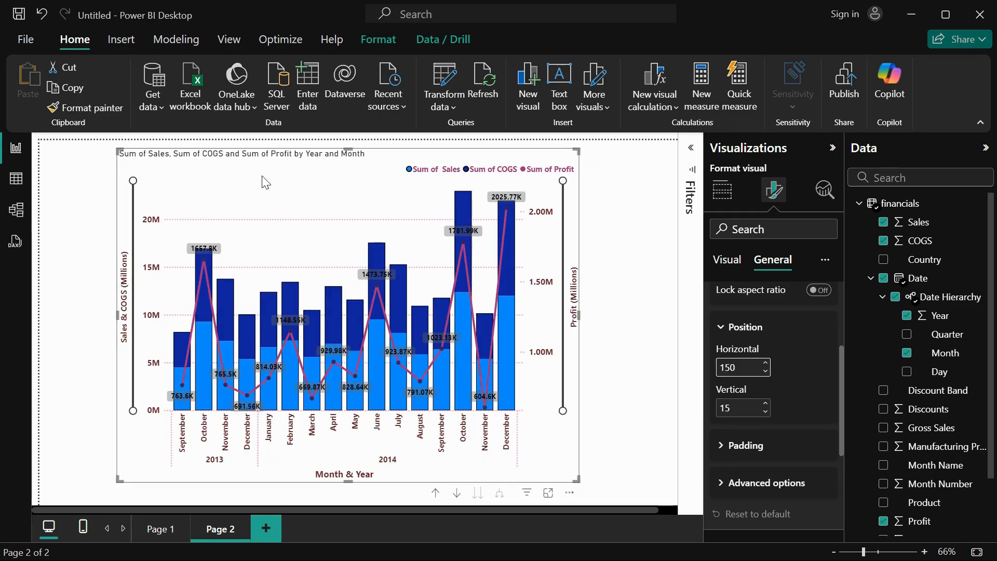
mouse_move(266, 373)
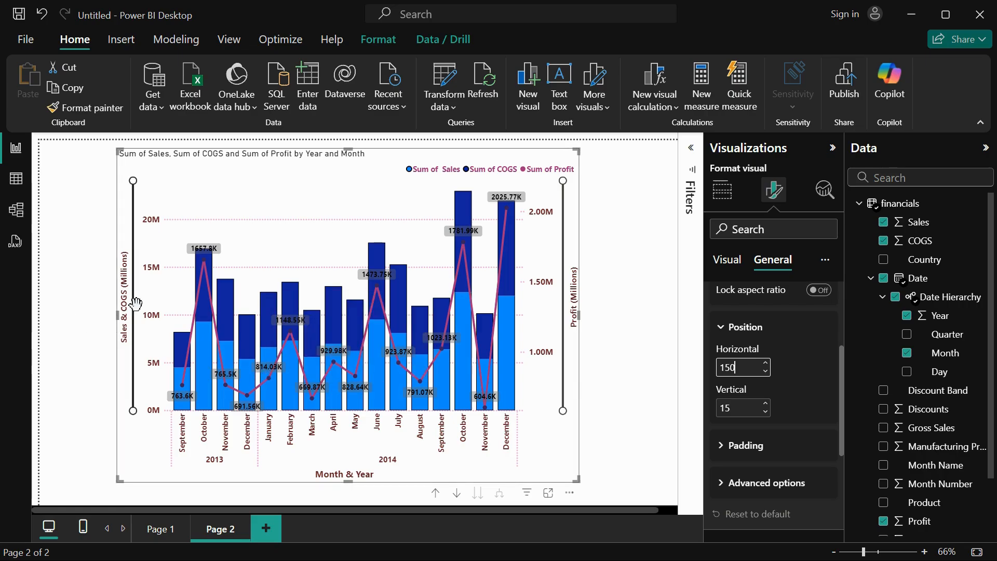
drag(244, 166, 251, 177)
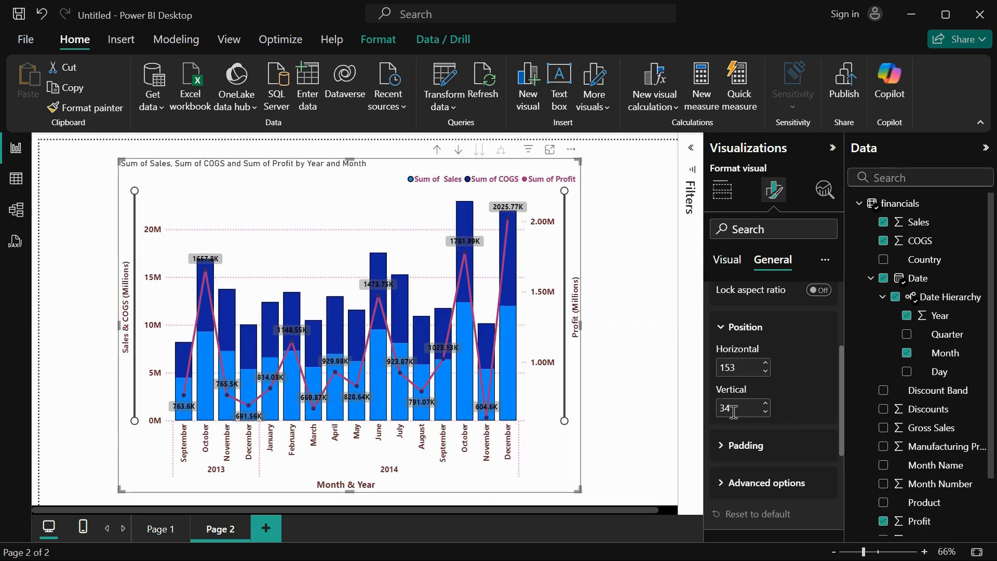
text(0)
key(Return)
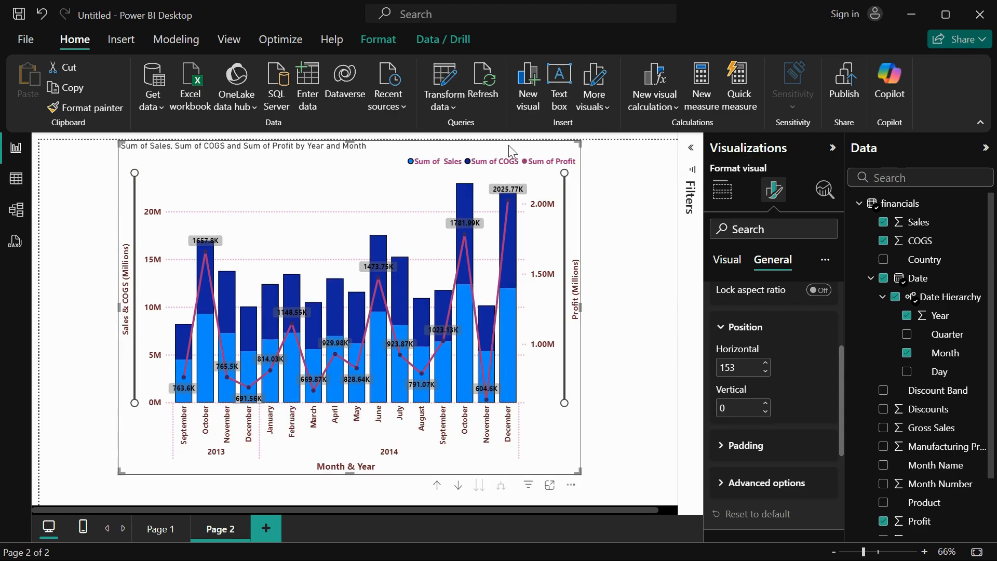
drag(508, 145, 509, 183)
Set the chart's top padding to 5 px.
scroll(759, 443, down, 2)
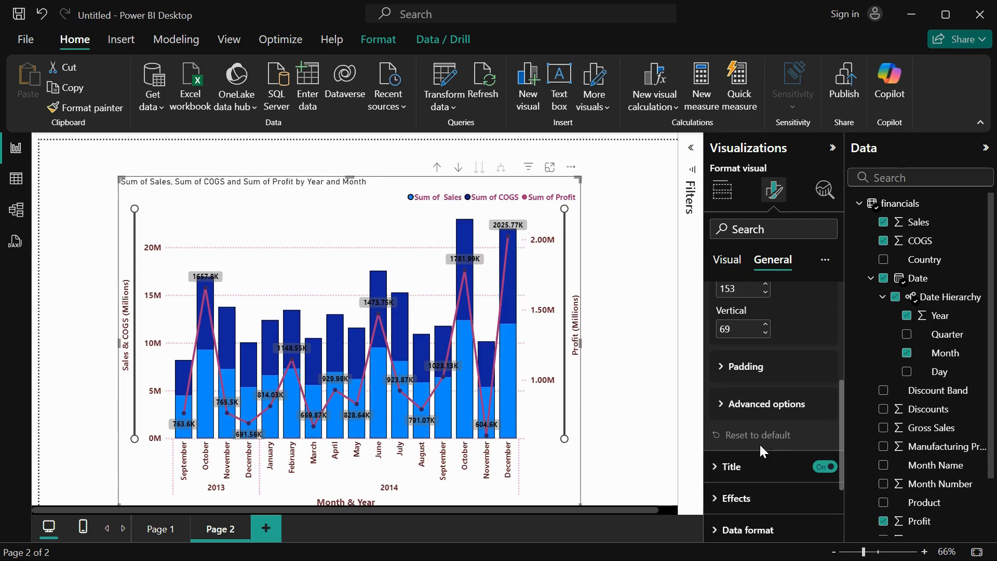
click(742, 366)
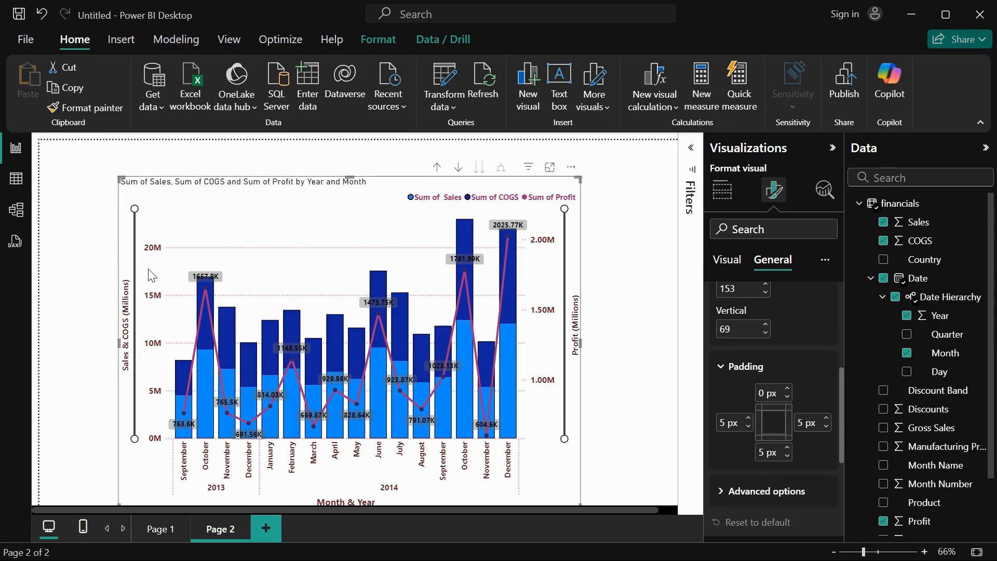
click(761, 393)
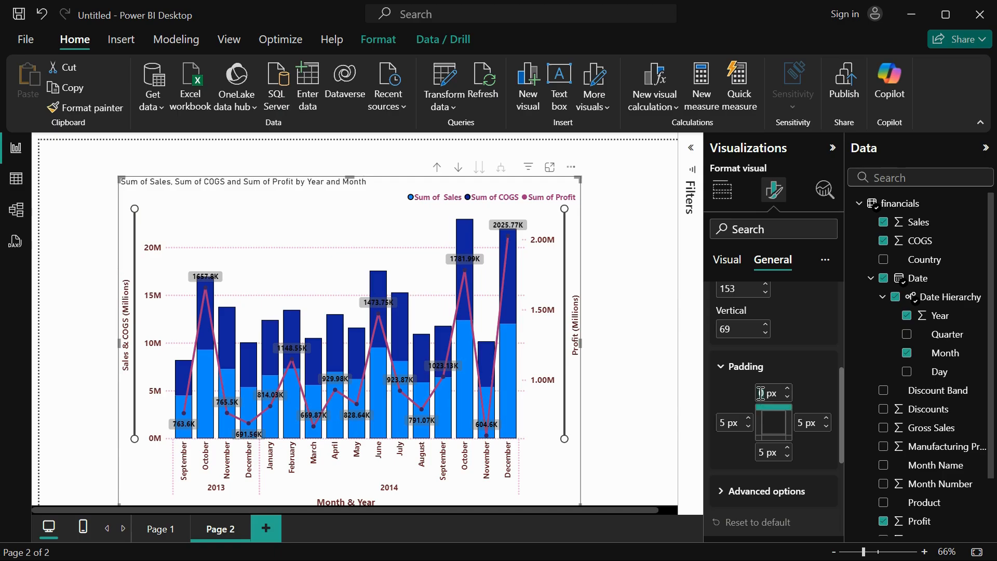
text(5)
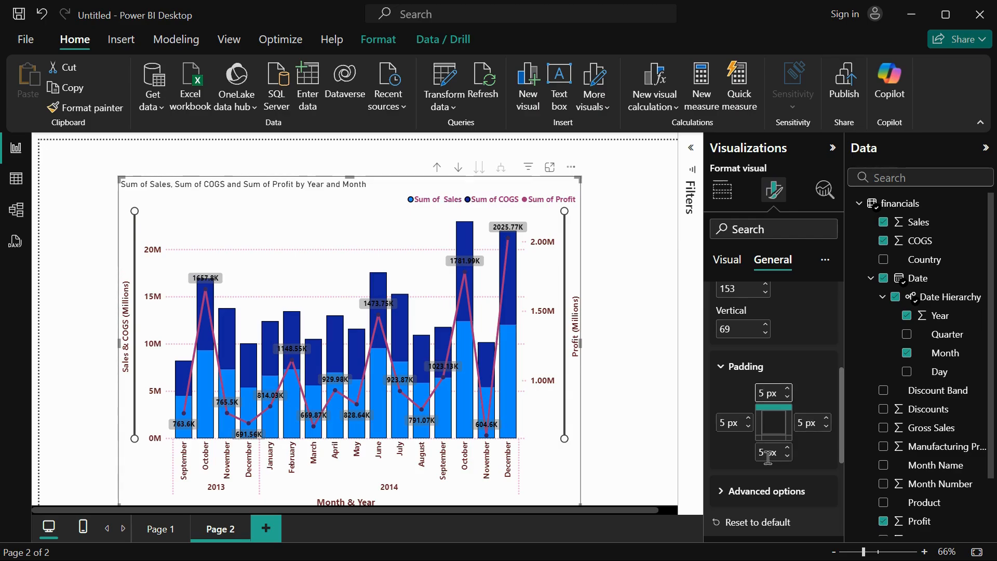
Shorten the chart title text to "Sales, COGS and Year and Month".
scroll(733, 422, down, 3)
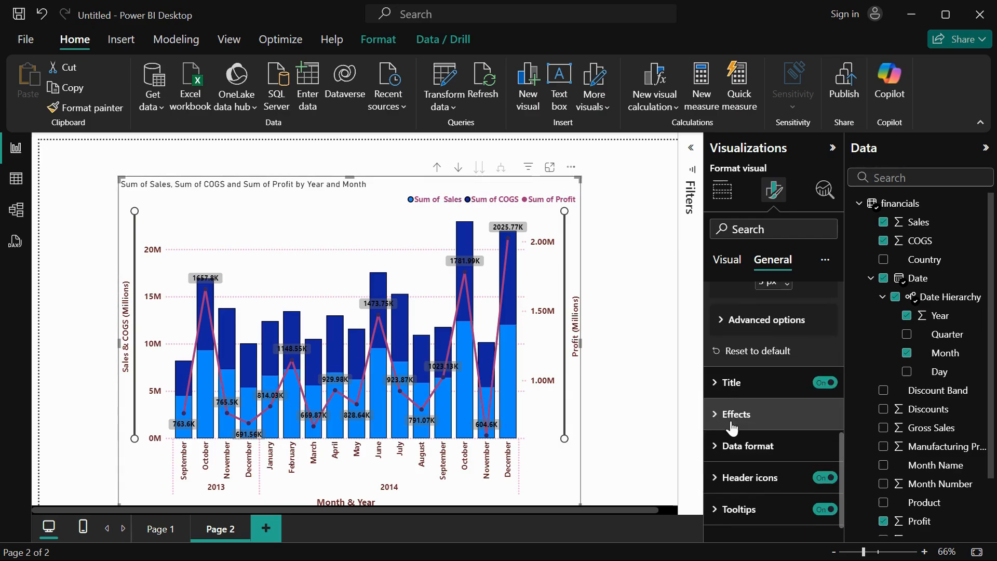
click(730, 382)
scroll(745, 423, down, 1)
drag(756, 417, 706, 410)
key(BackSpace)
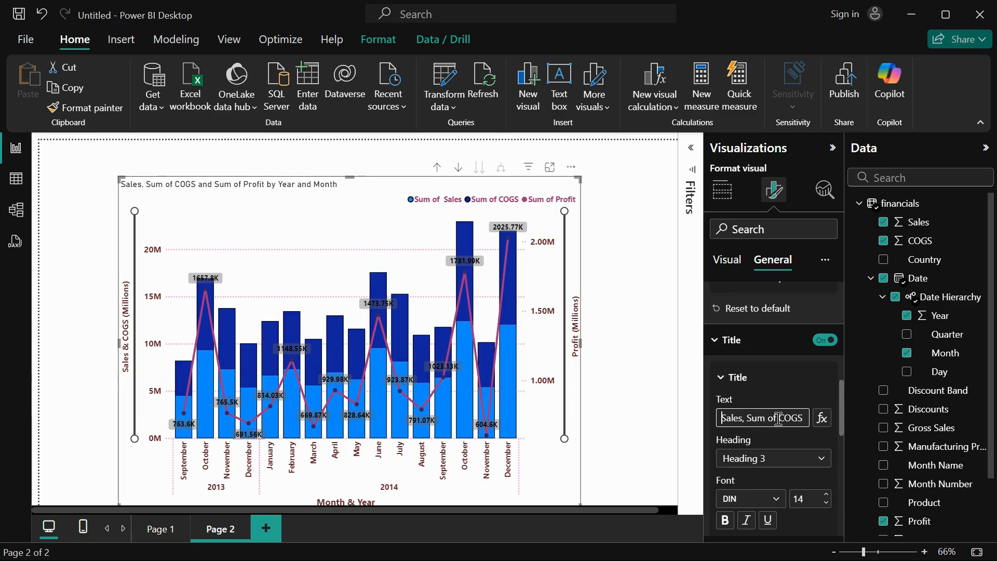
drag(776, 417, 750, 417)
key(BackSpace)
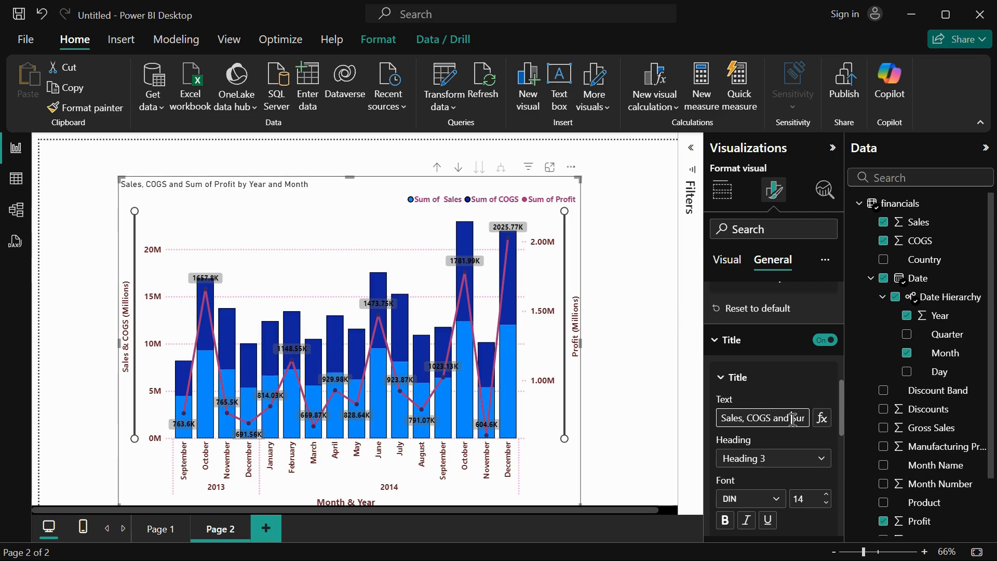
drag(791, 419, 736, 419)
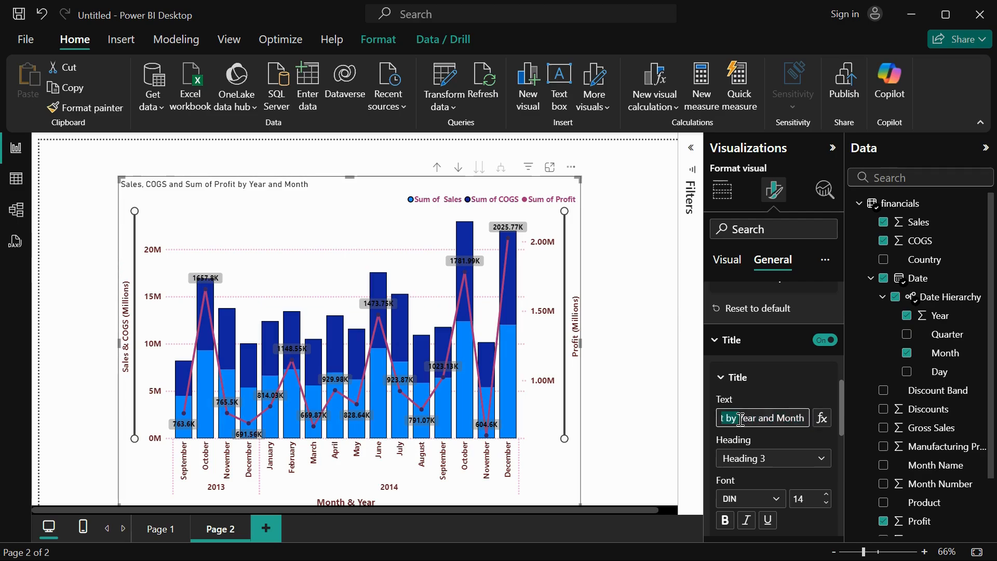
key(BackSpace)
Change the chart title's font to Segoe UI Bold and increase its size by one increment.
scroll(769, 440, down, 3)
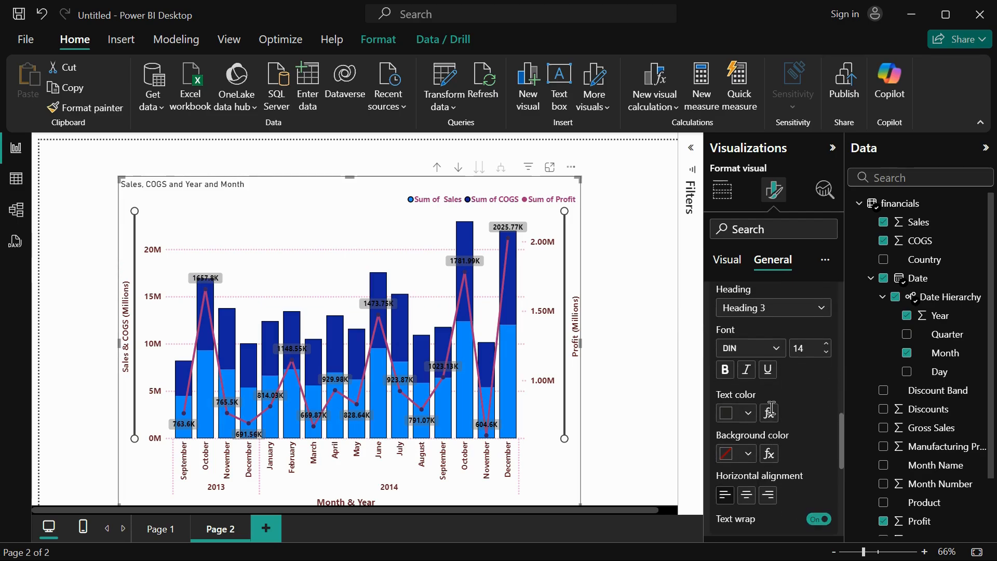
click(775, 347)
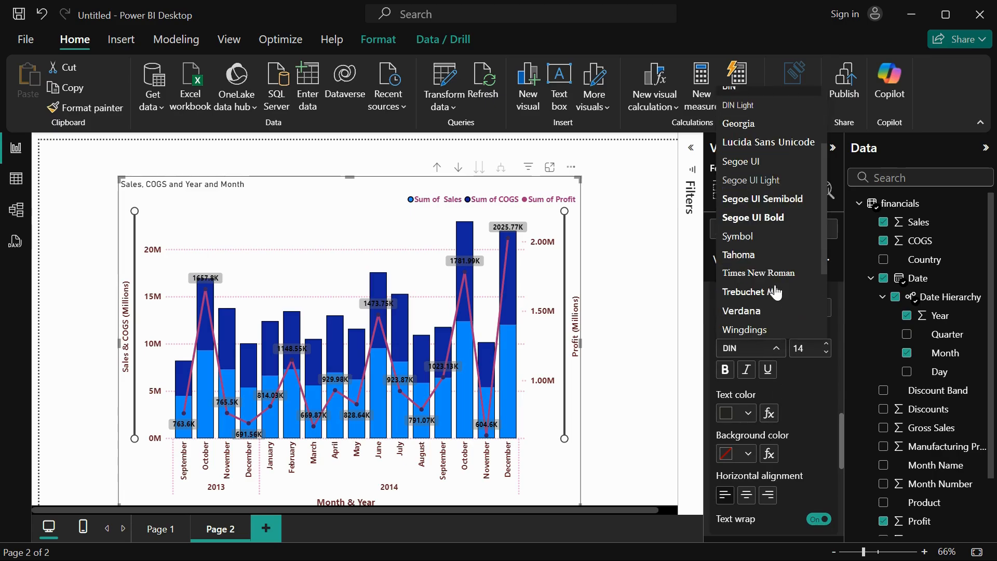
click(775, 217)
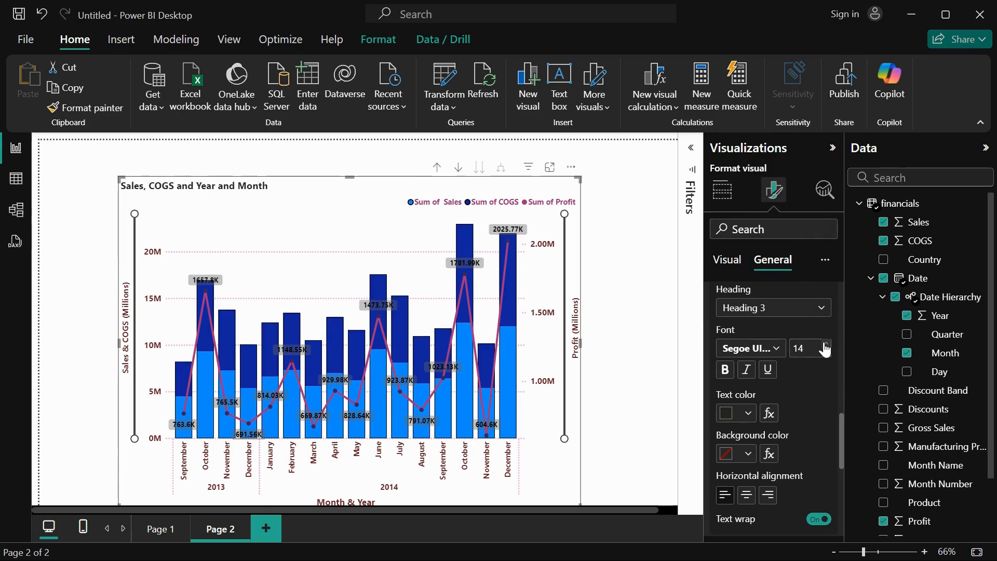
click(825, 344)
Set the chart title's text color to dark red #6b2328.
scroll(789, 437, down, 2)
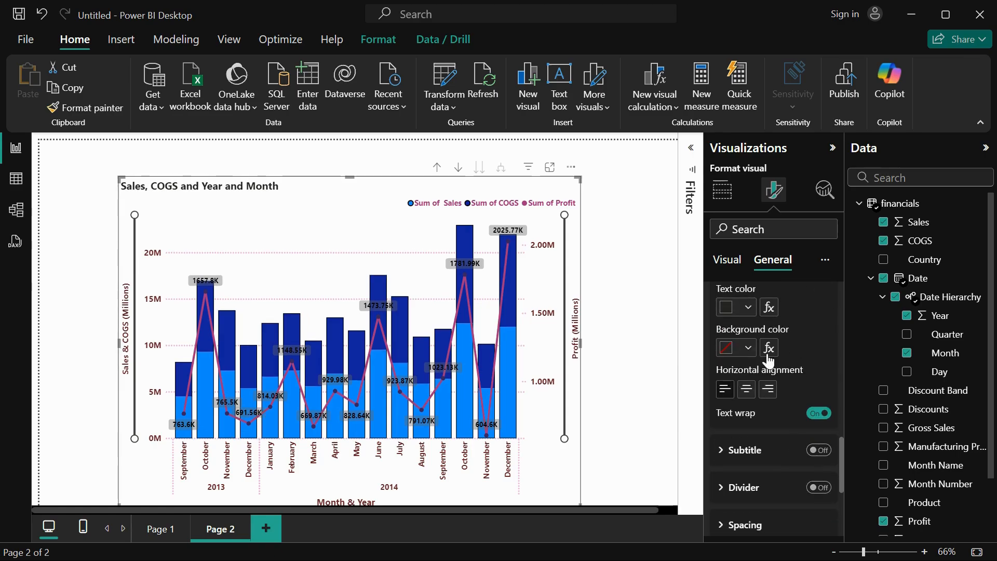
click(748, 307)
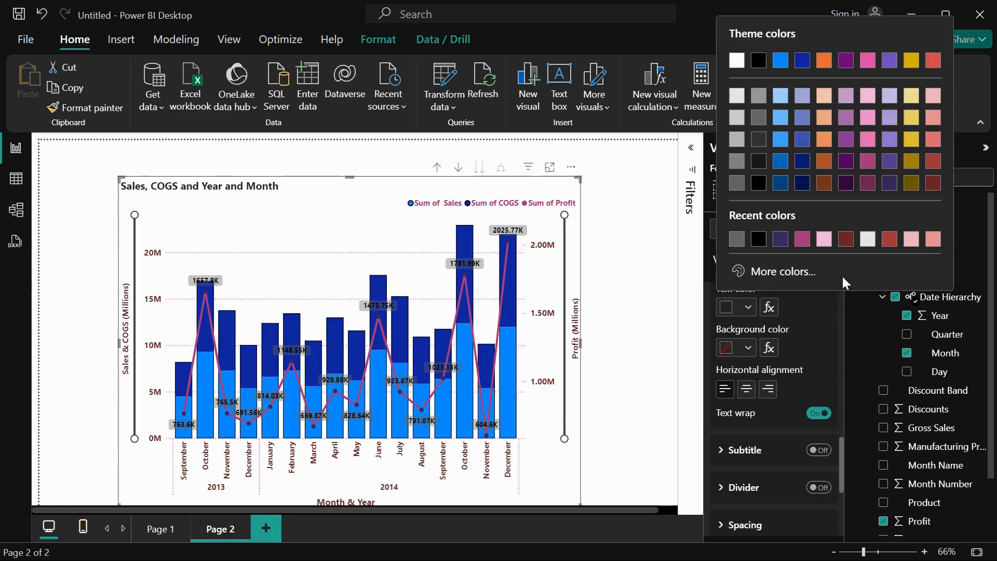
click(845, 239)
Give the chart title a light red background (#efb5b9) and center it horizontally.
click(747, 349)
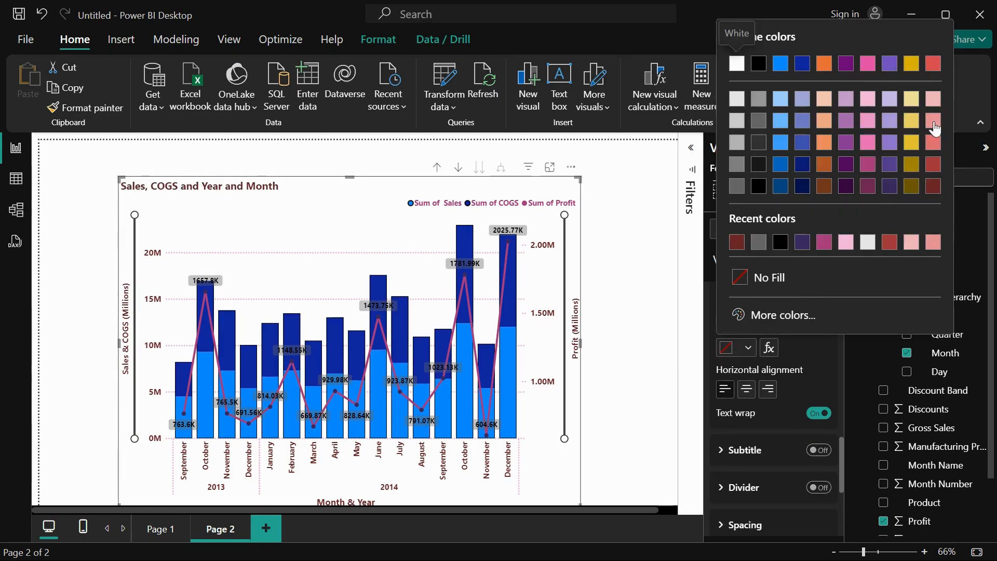
click(933, 97)
scroll(800, 366, down, 2)
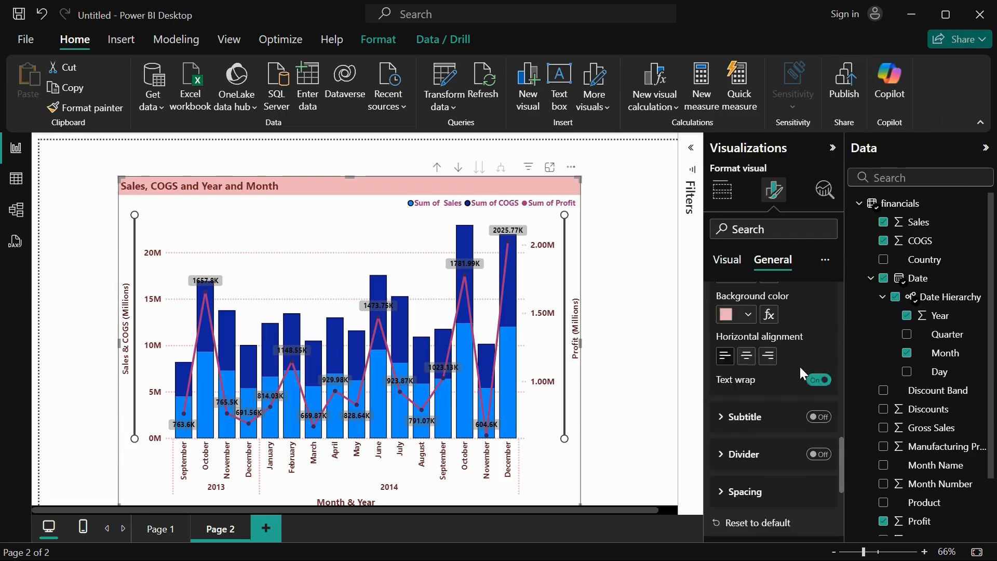
click(746, 306)
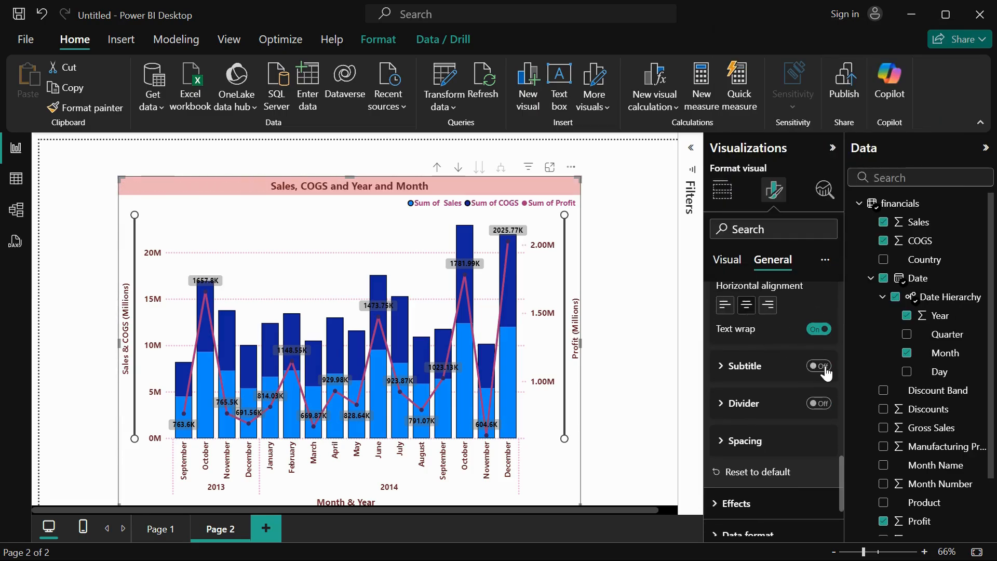
Try the chart's subtitle, view its text and font options, and turn it off again.
click(824, 367)
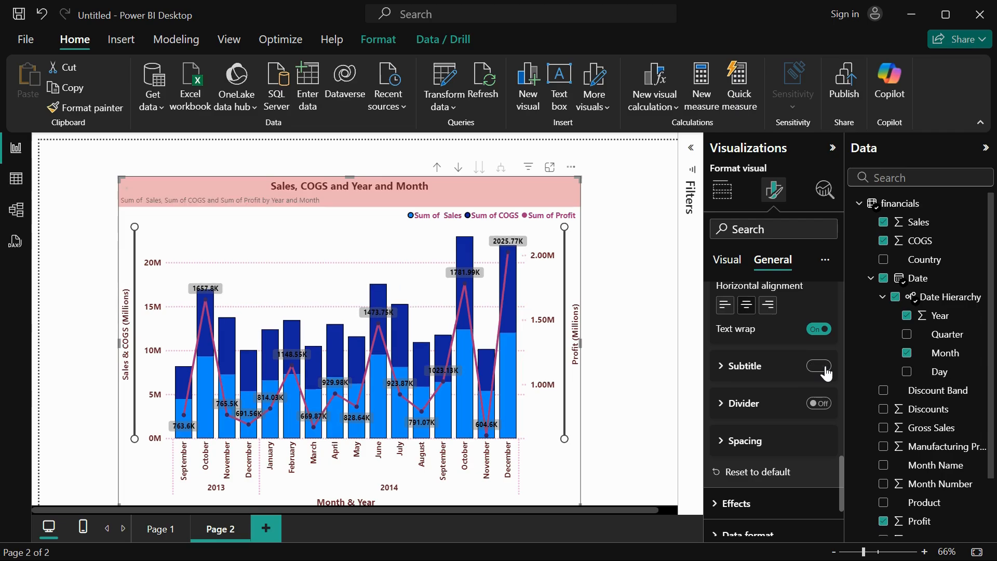
click(719, 367)
scroll(756, 449, down, 1)
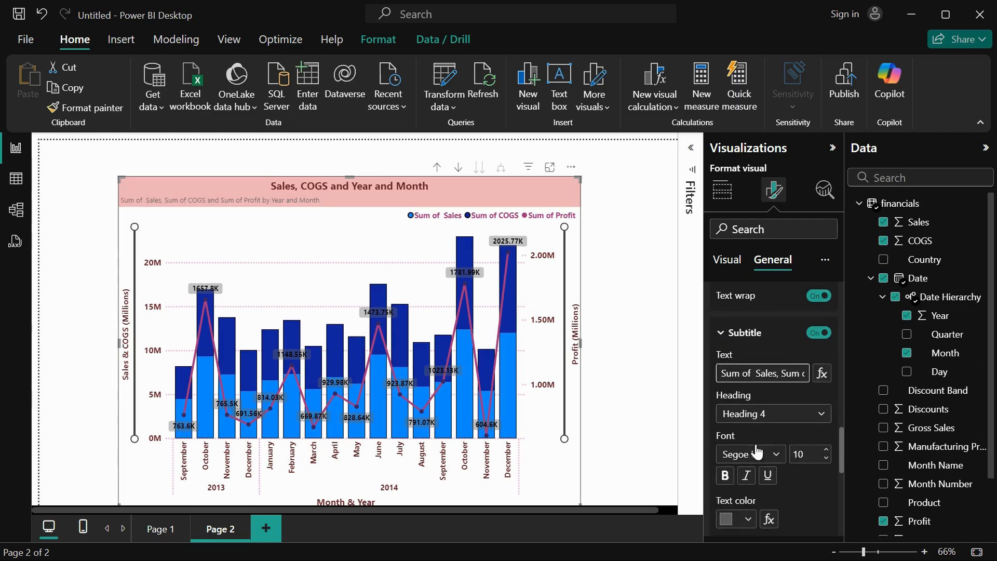
scroll(760, 453, down, 4)
scroll(781, 451, up, 4)
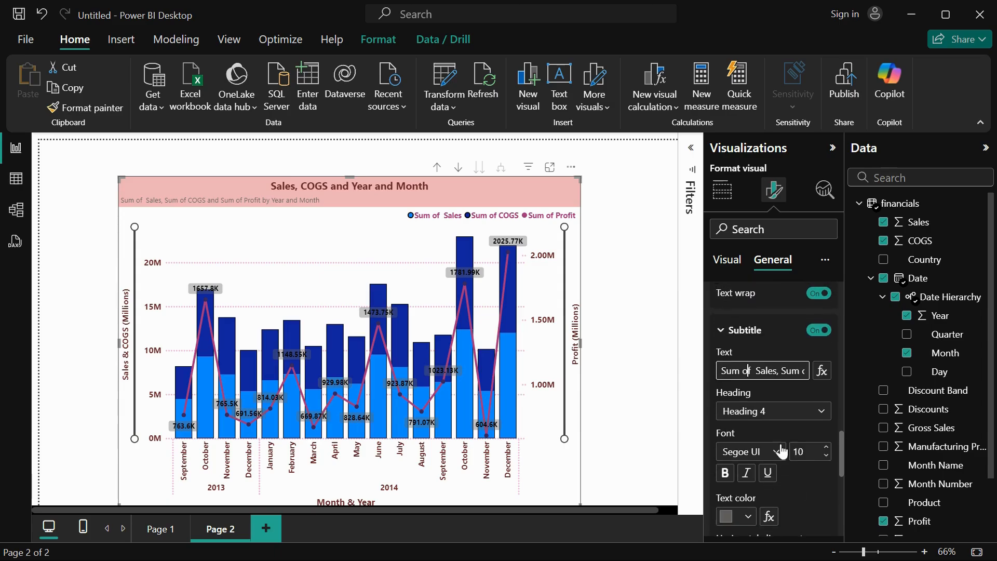
click(818, 332)
Turn on the divider below the chart title with a width of 3 px and the dark red color #6b2328.
scroll(761, 453, down, 6)
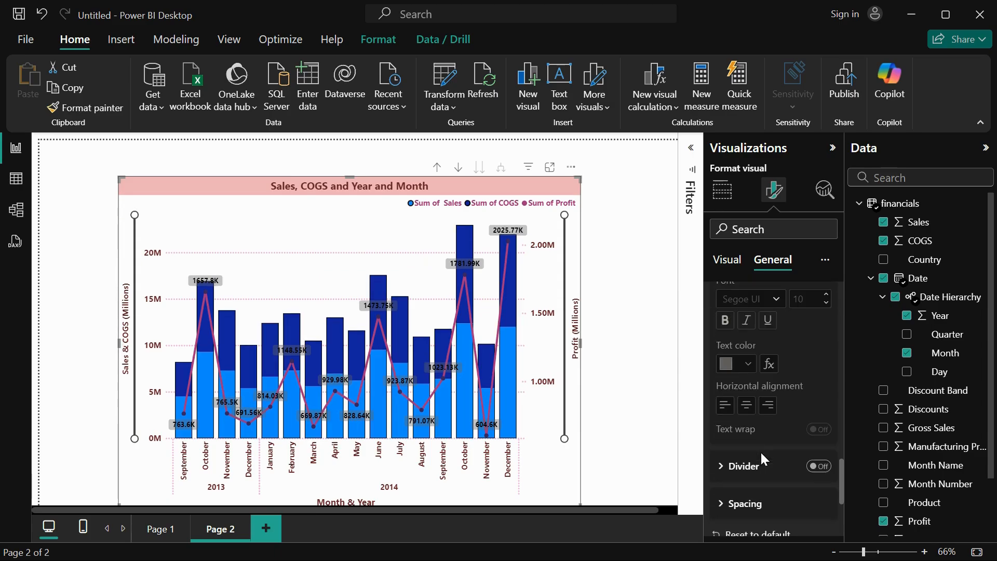
click(821, 323)
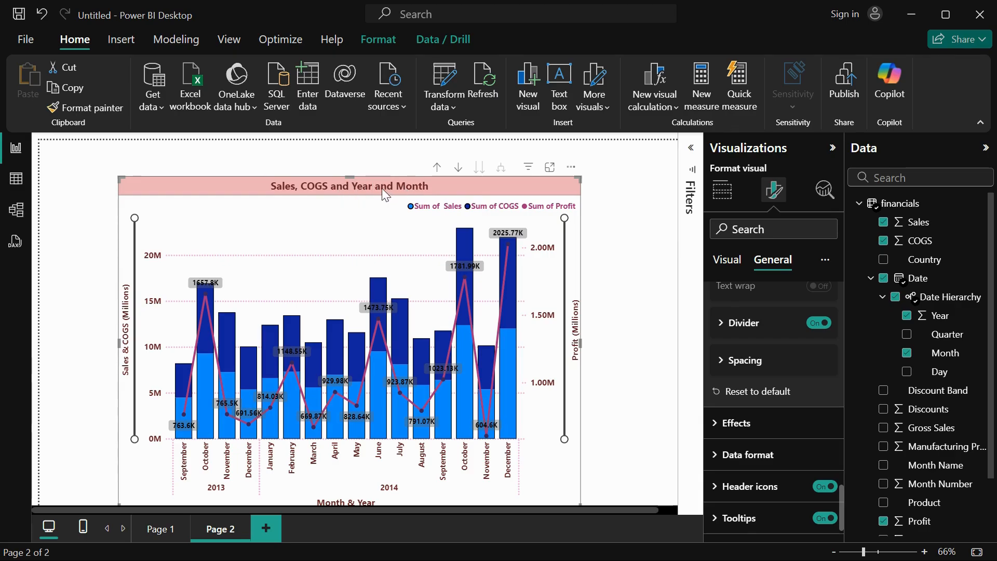
click(743, 324)
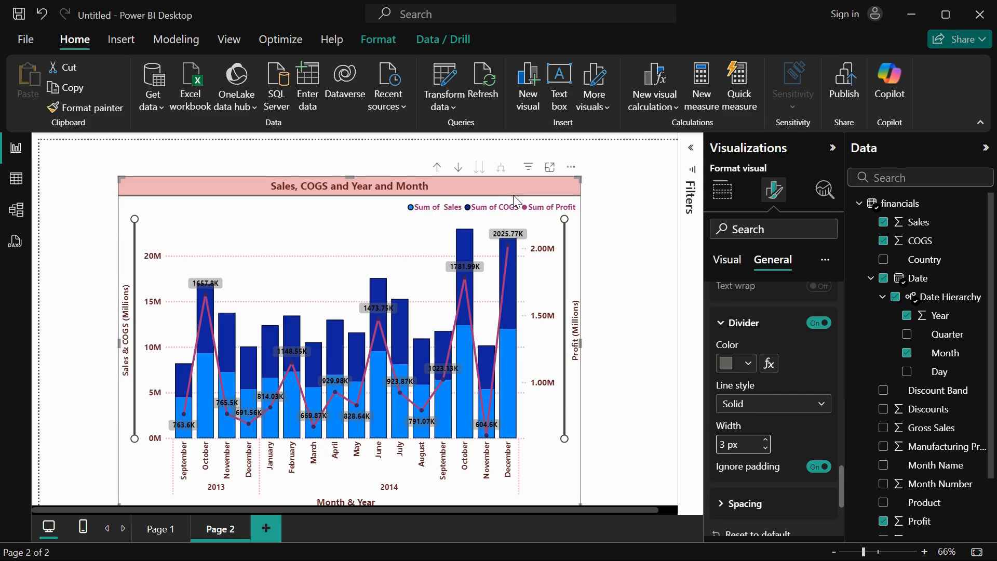
click(746, 364)
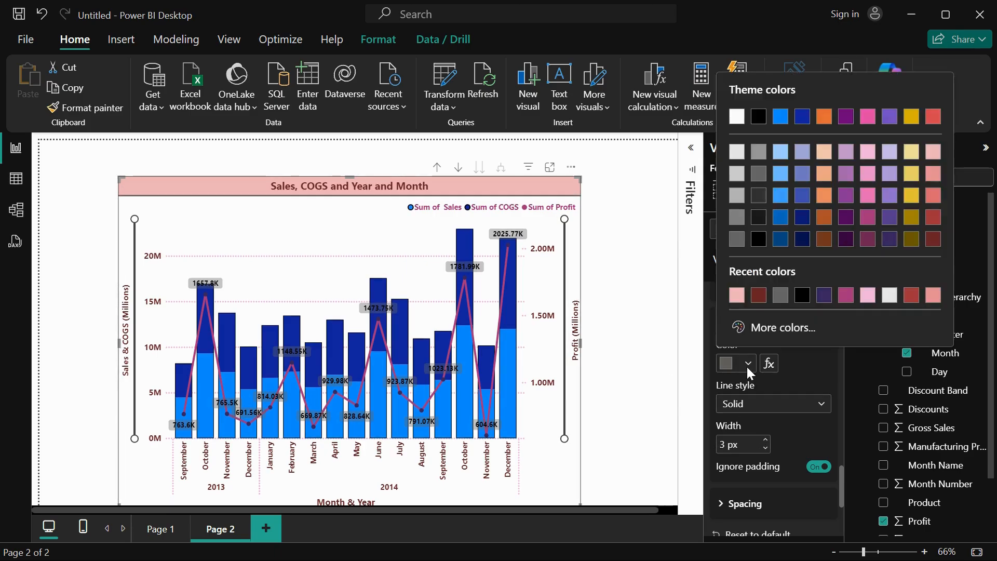
click(758, 296)
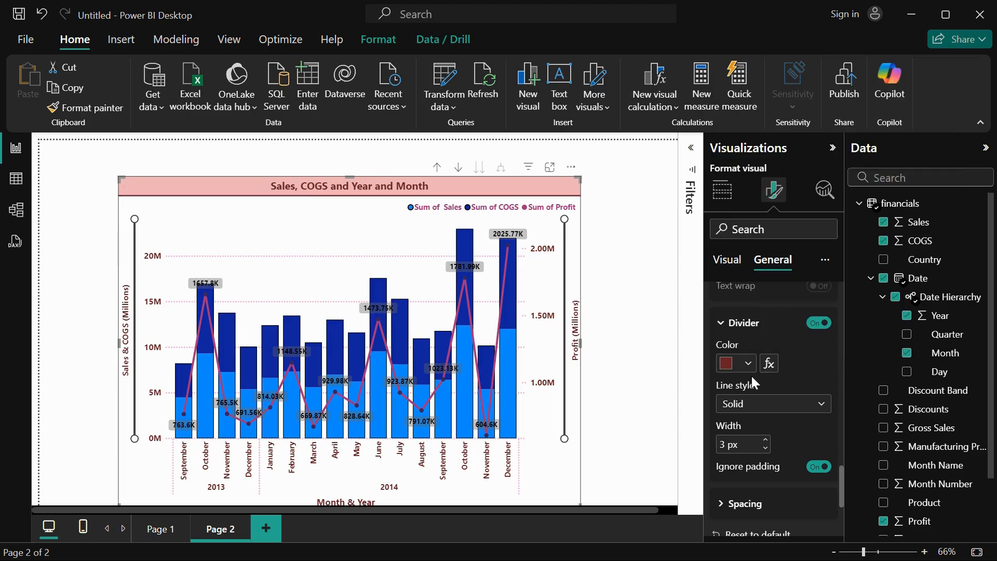
Try the Dashed and Dotted line styles for the title divider and return it to Solid.
click(749, 404)
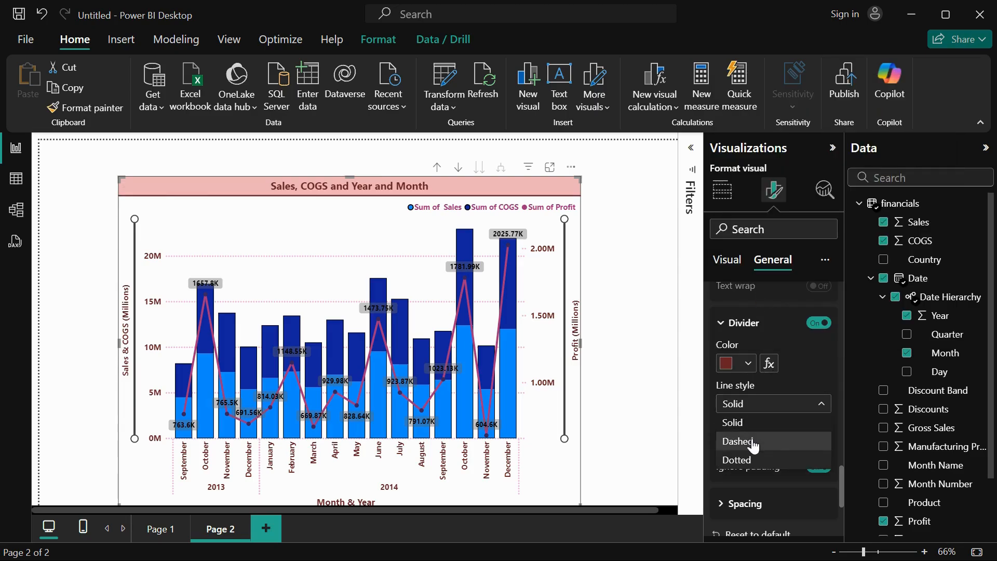
click(753, 445)
click(759, 404)
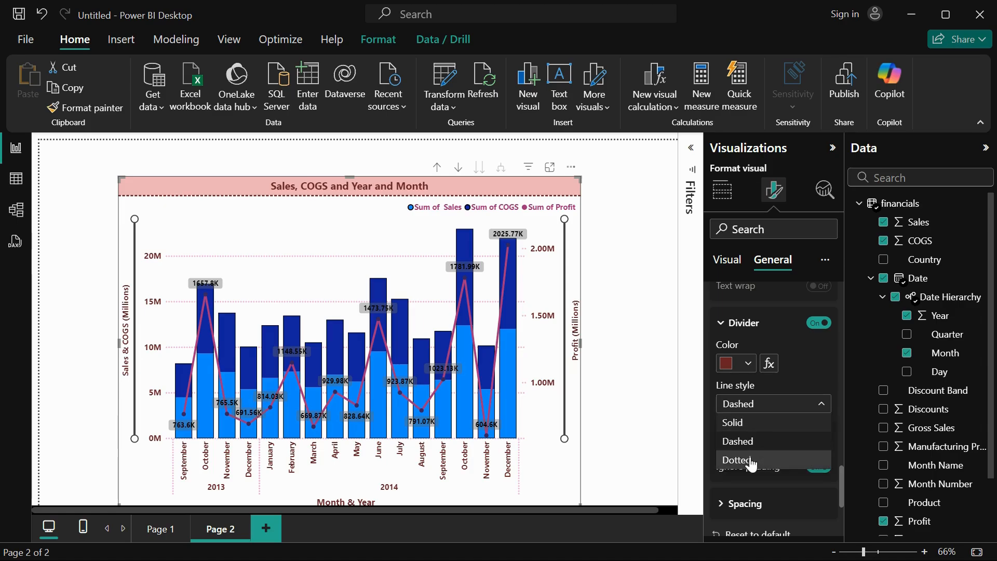
click(751, 460)
click(761, 404)
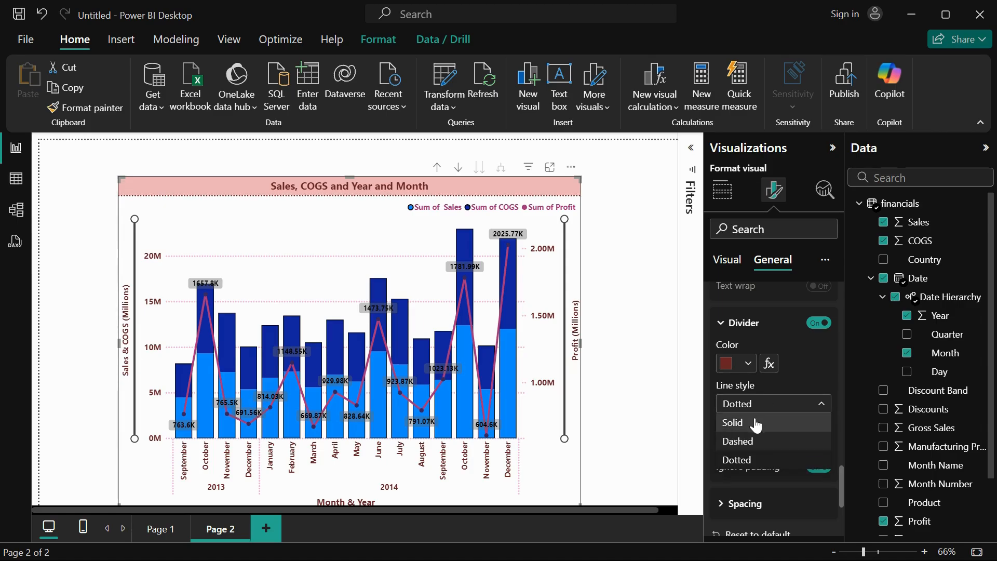
click(757, 424)
Set the chart's background color in its effects settings to light gray.
scroll(758, 421, down, 3)
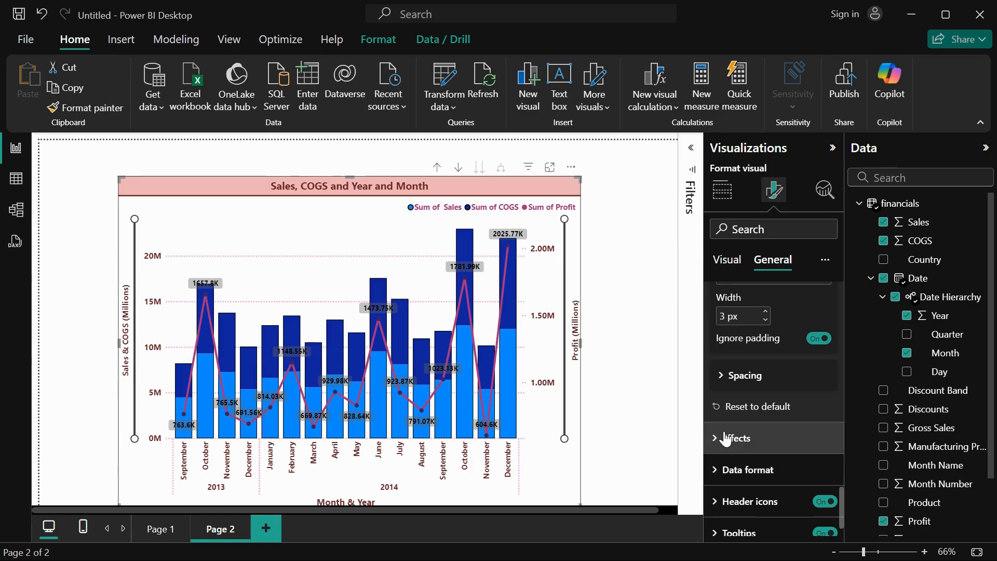
click(775, 433)
scroll(775, 431, down, 3)
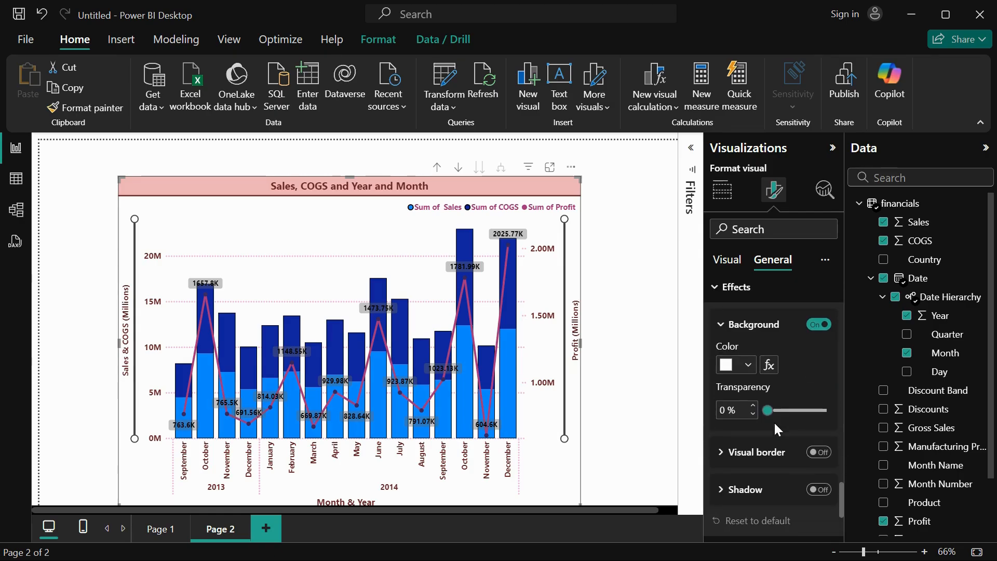
click(745, 369)
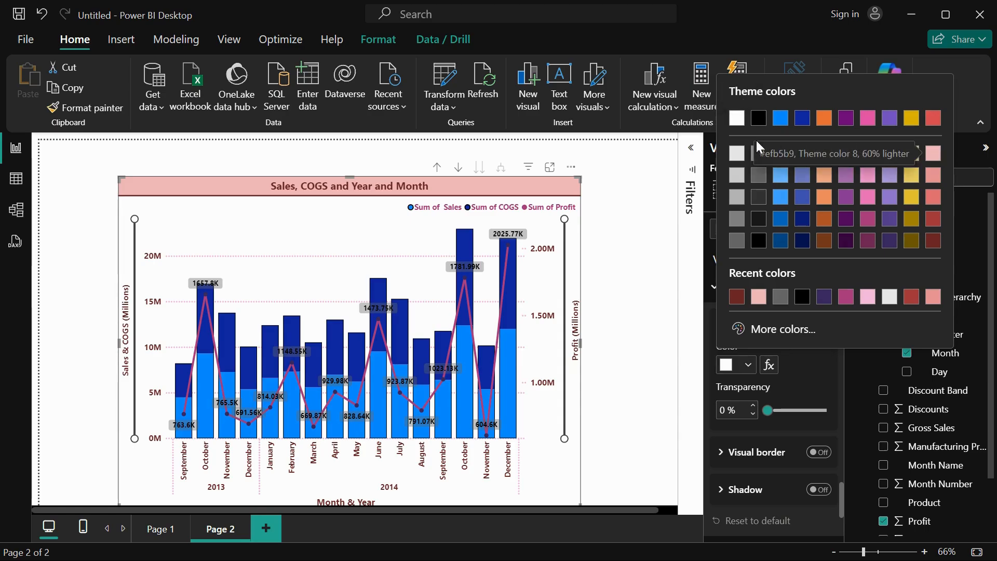
click(736, 153)
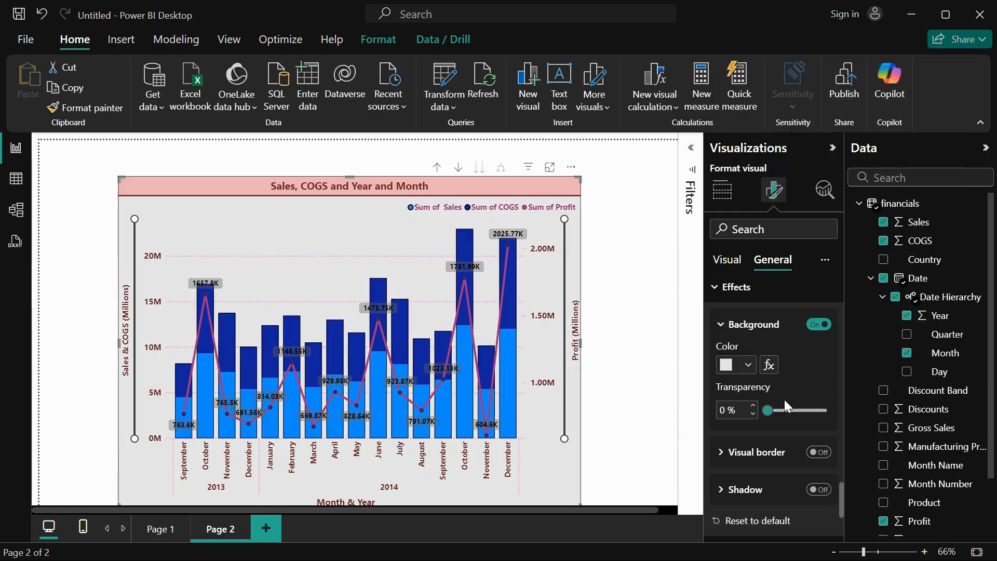
Set the chart's background transparency to 42% and turn on its visual border.
drag(769, 407, 791, 410)
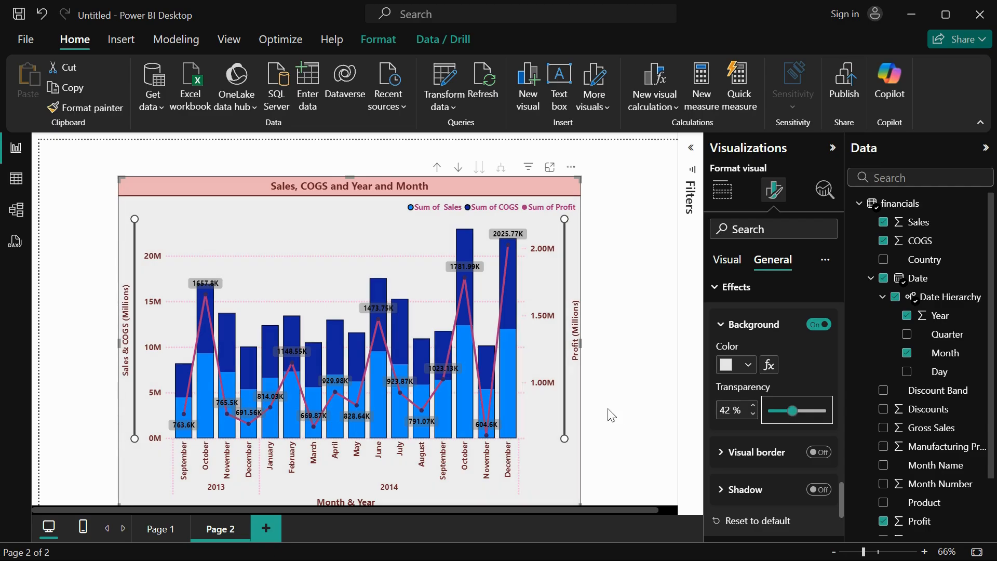
click(736, 456)
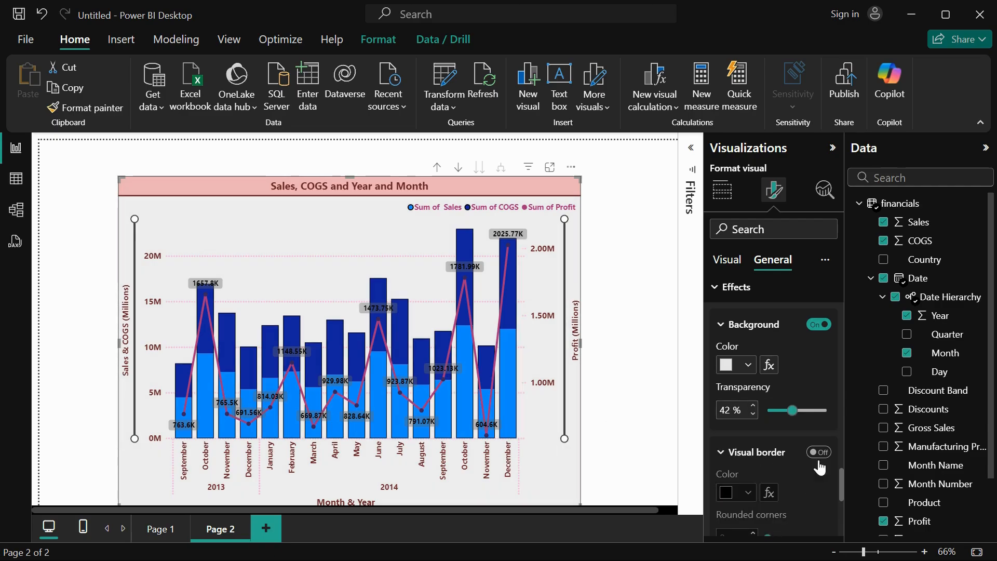
click(819, 452)
Move the chart slightly up the page and make its visual border dark red with a width of 5 px.
drag(566, 454, 574, 434)
scroll(805, 479, down, 2)
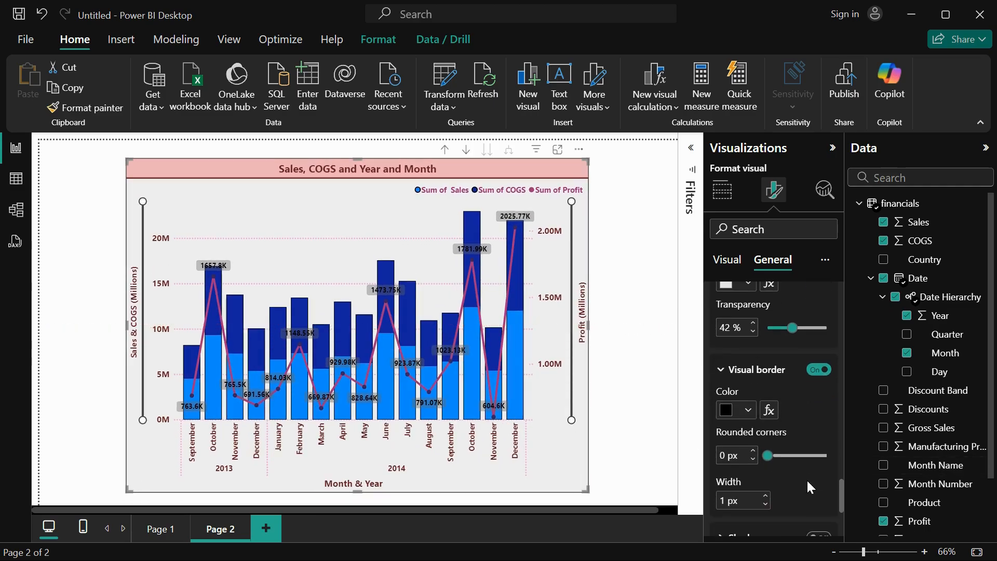
click(746, 410)
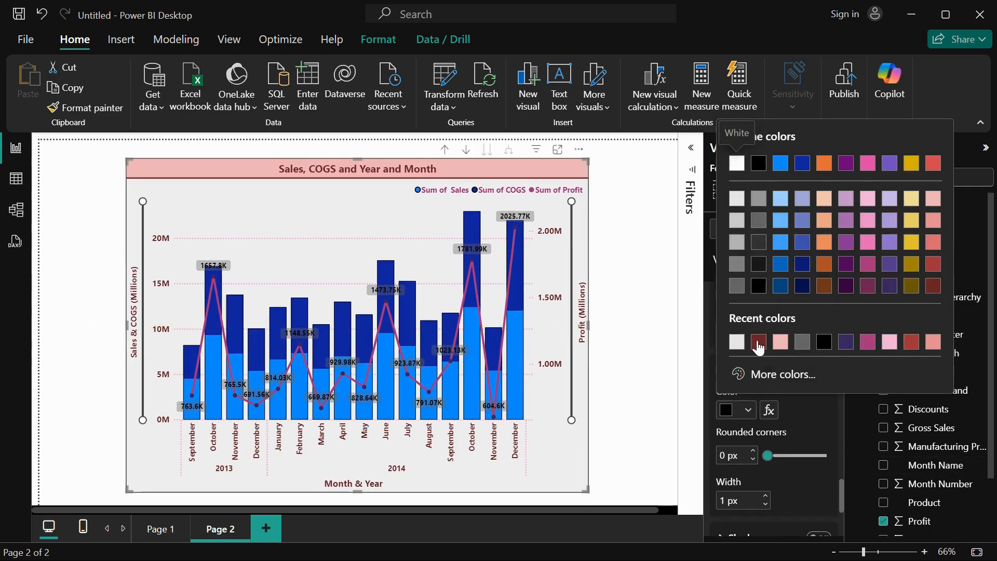
click(759, 342)
scroll(786, 460, down, 2)
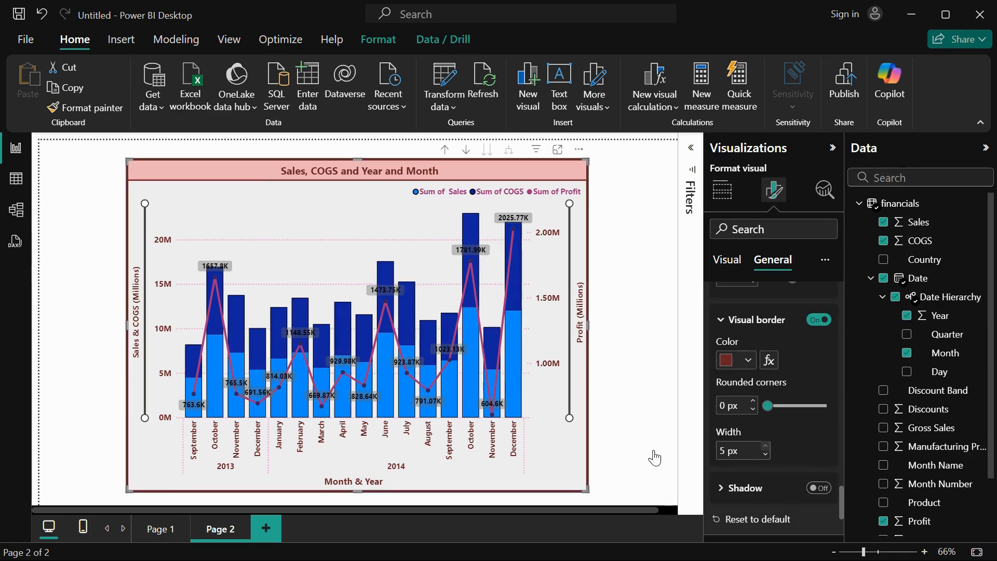
click(591, 496)
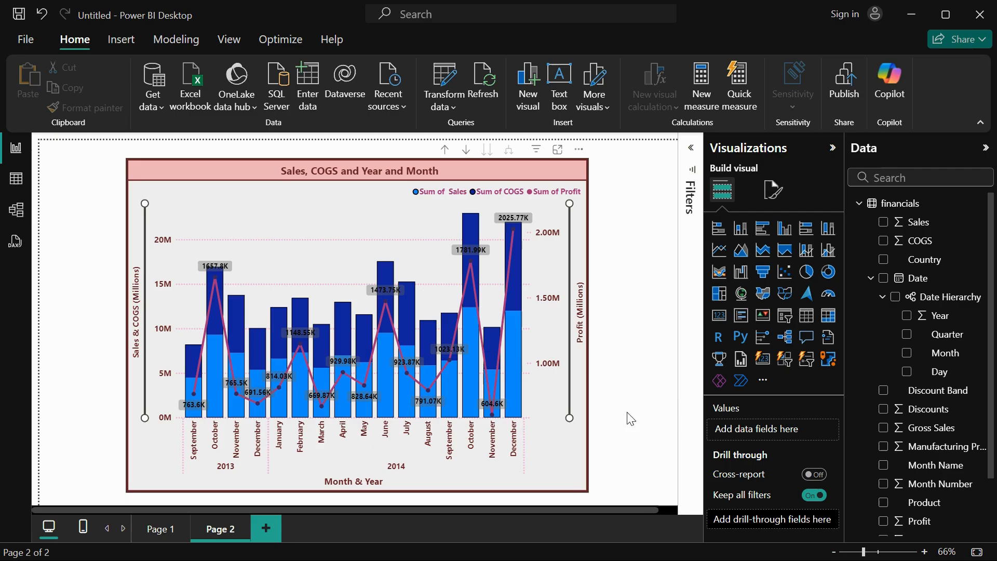
Set the rounded corners of the chart's visual border to 10 px in its effects settings.
click(774, 189)
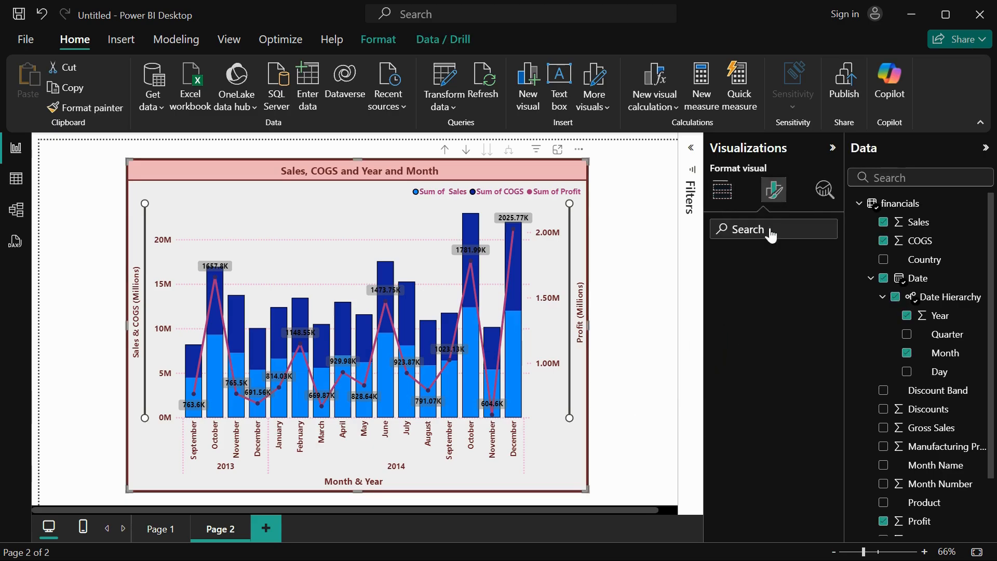
click(766, 262)
click(730, 359)
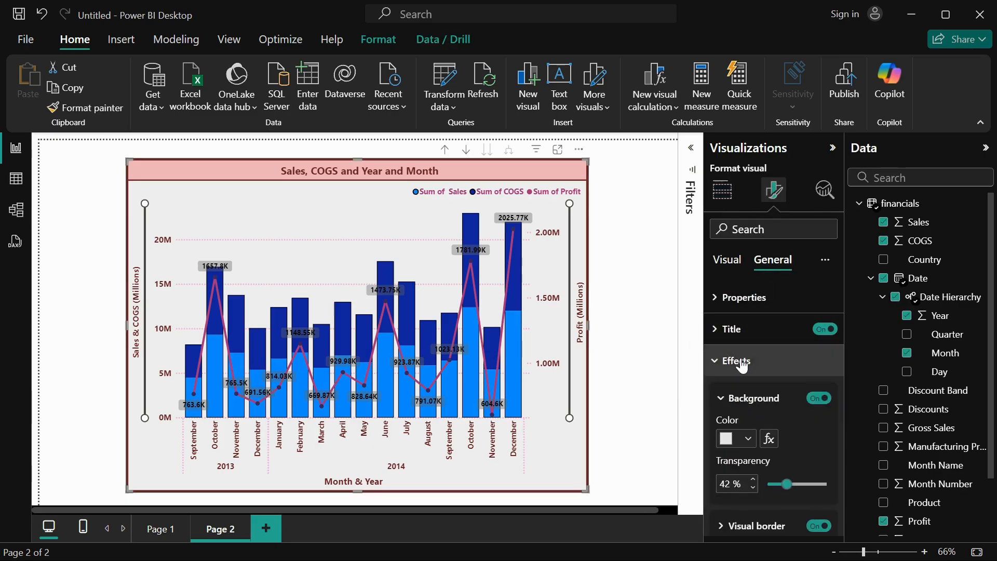
scroll(742, 366, down, 3)
click(744, 327)
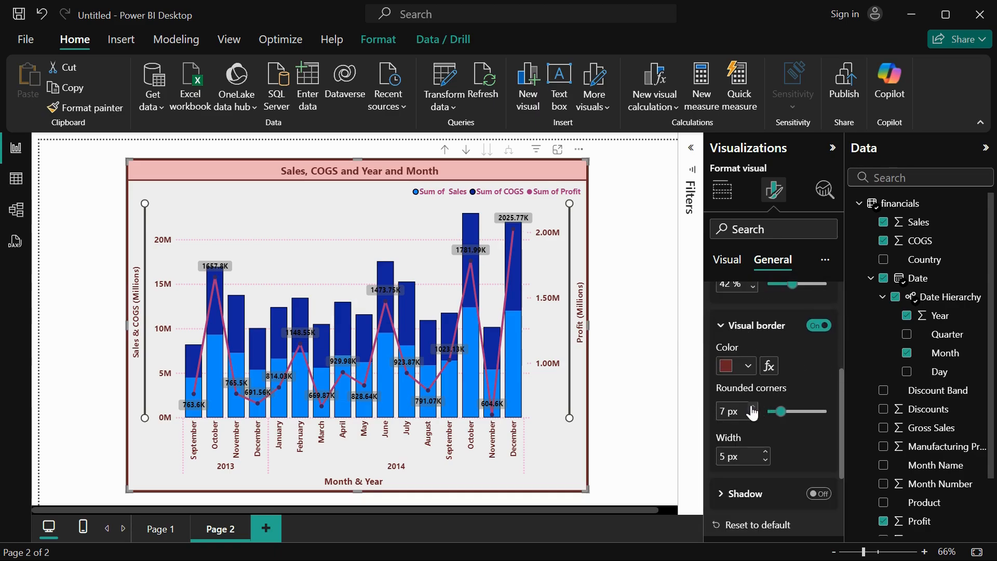
click(752, 408)
click(752, 407)
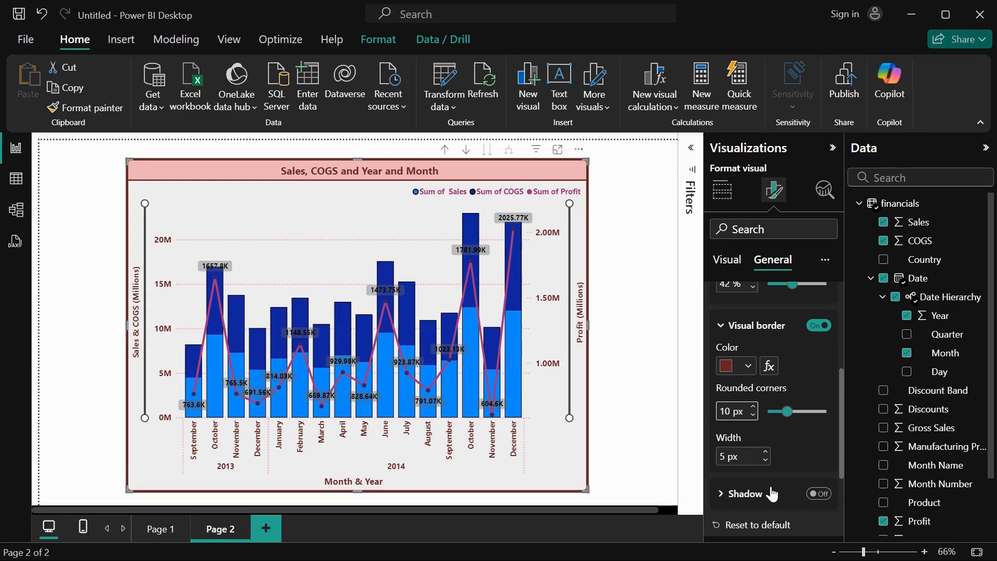
Turn on the chart's shadow and set its color to light red.
scroll(769, 488, down, 3)
click(818, 364)
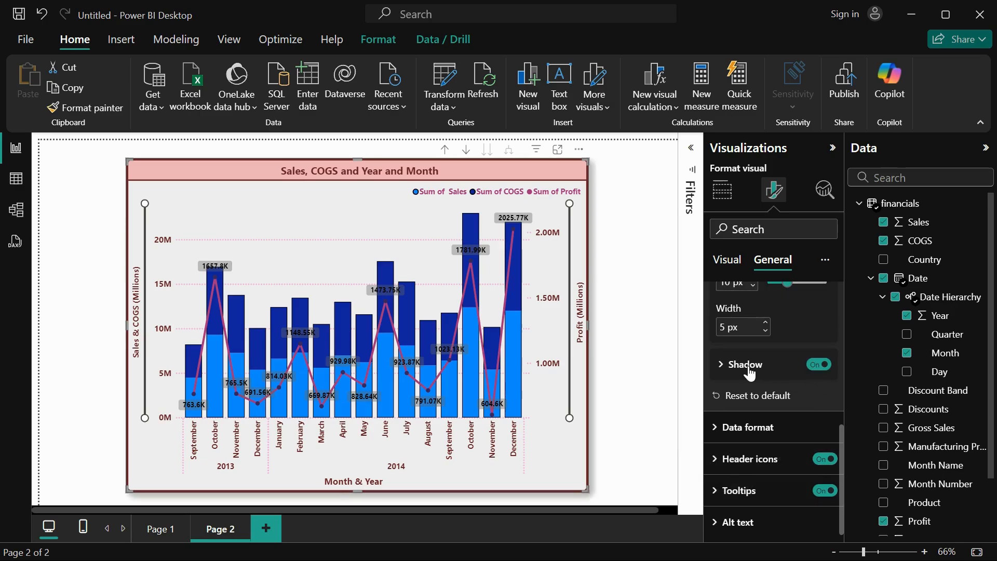
click(780, 374)
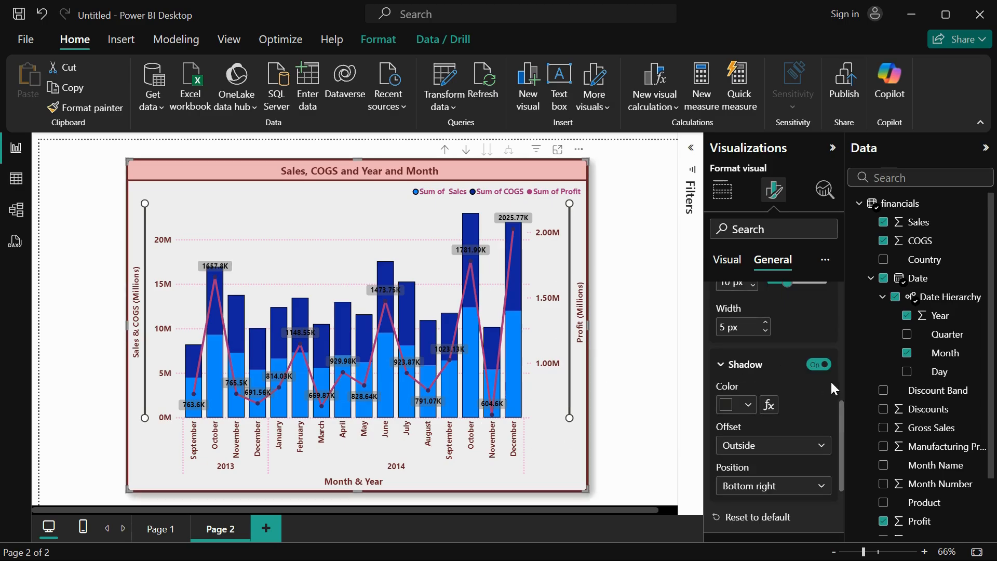
click(747, 404)
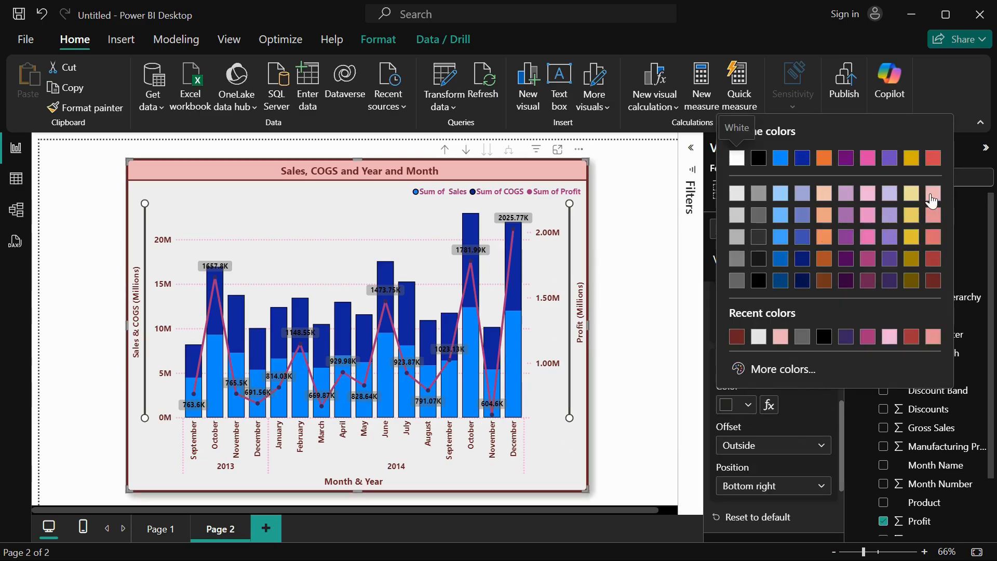
click(936, 210)
Try the Inside offset for the chart's shadow and return it to Outside.
click(768, 453)
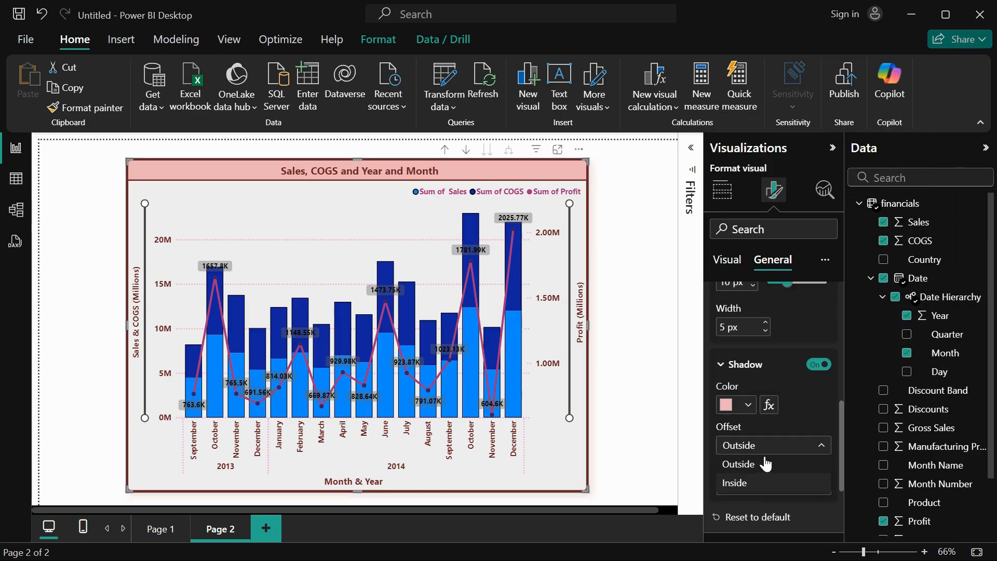
click(759, 482)
click(766, 446)
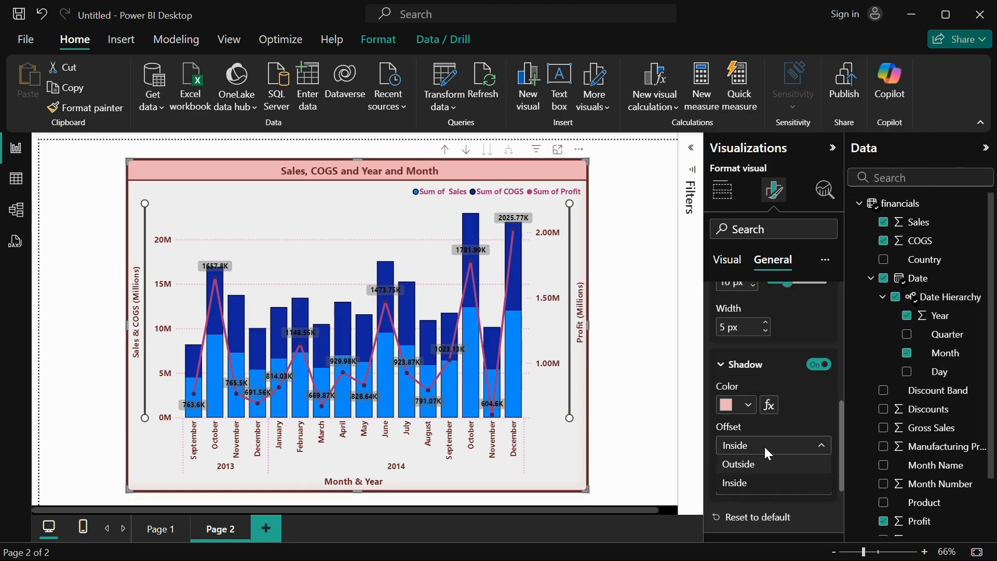
click(763, 475)
Set the position of the chart's shadow to Bottom left.
click(771, 488)
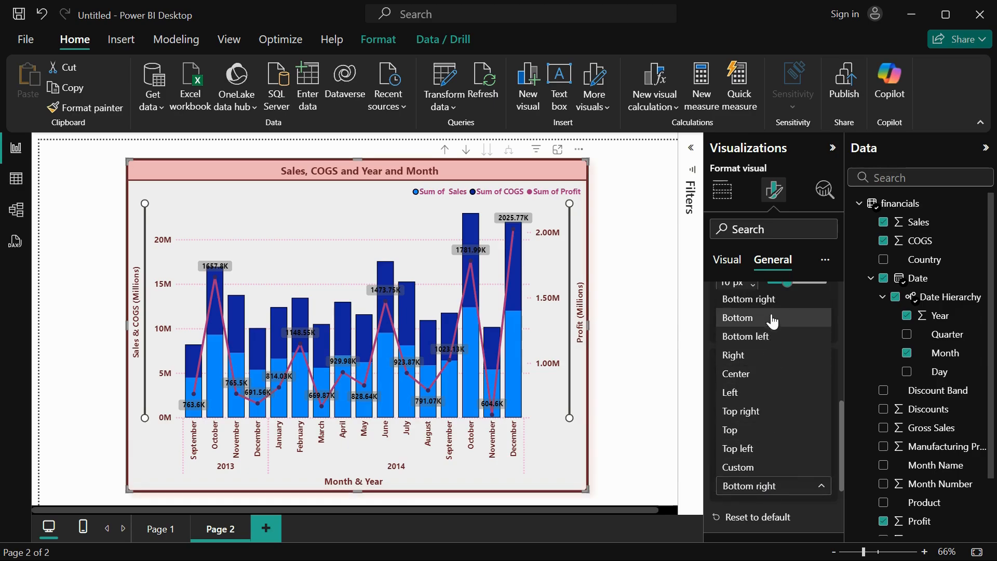
click(770, 336)
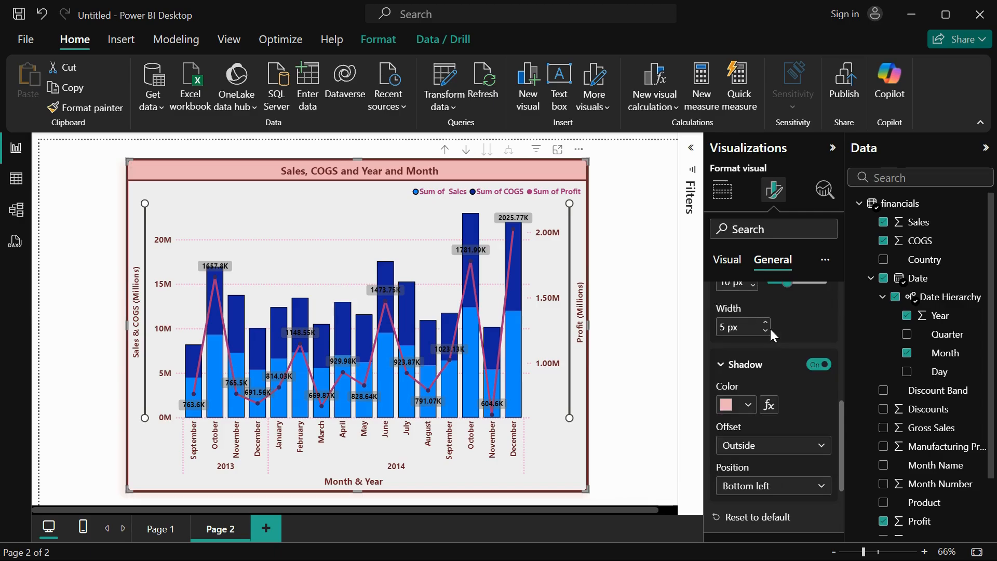
click(762, 488)
click(773, 486)
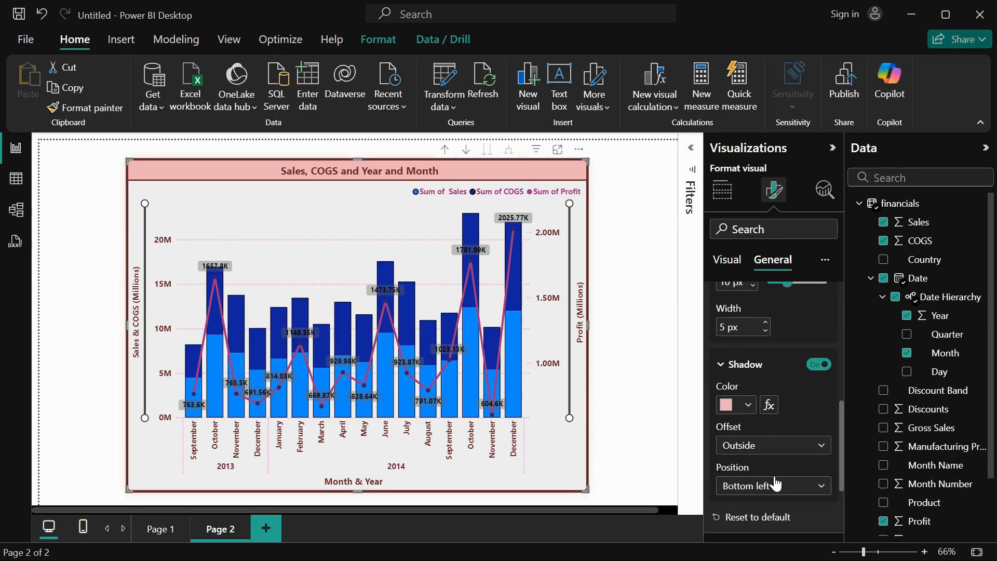
Set the data format of Sum of Profit to Currency.
scroll(775, 484, down, 3)
click(762, 423)
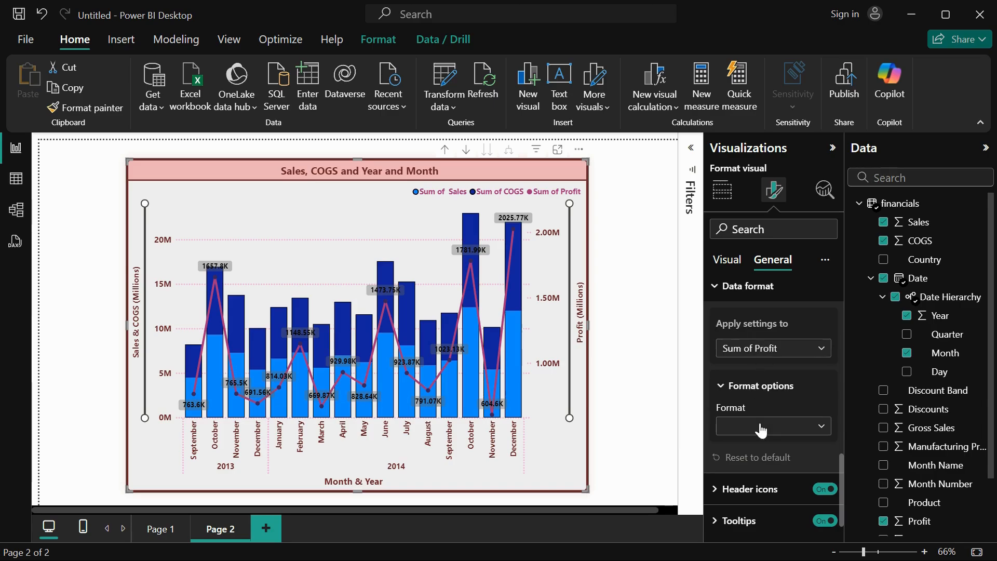
click(761, 428)
click(756, 362)
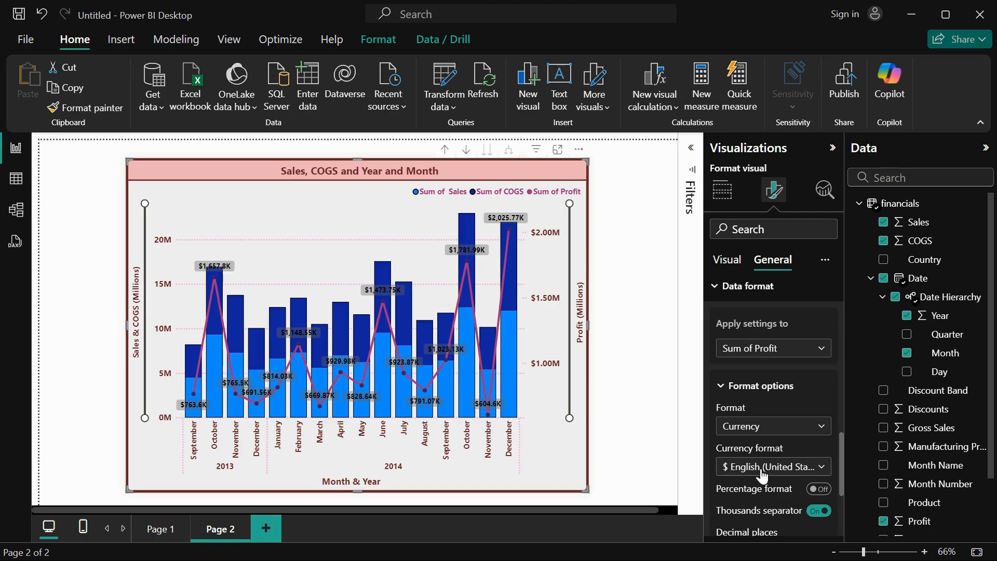
Browse the currency formats for Sum of Profit, keep $ English (United States), and set the decimal places to 3.
click(761, 473)
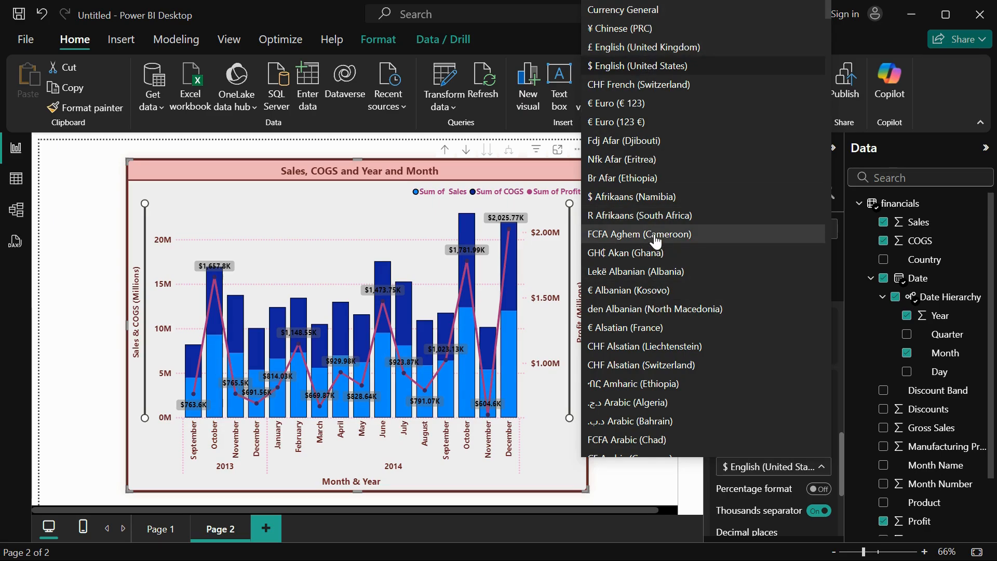
click(729, 499)
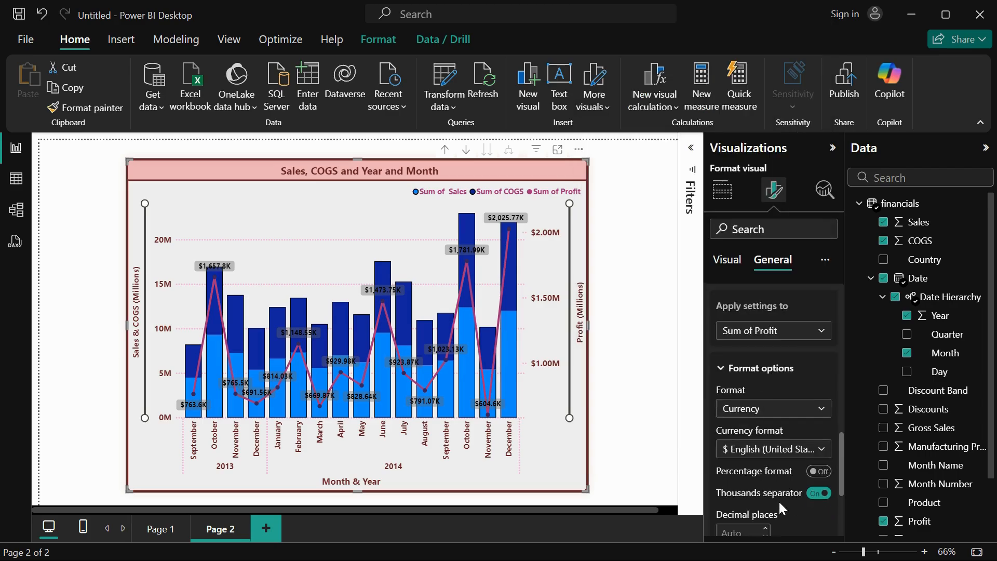
scroll(778, 499, down, 3)
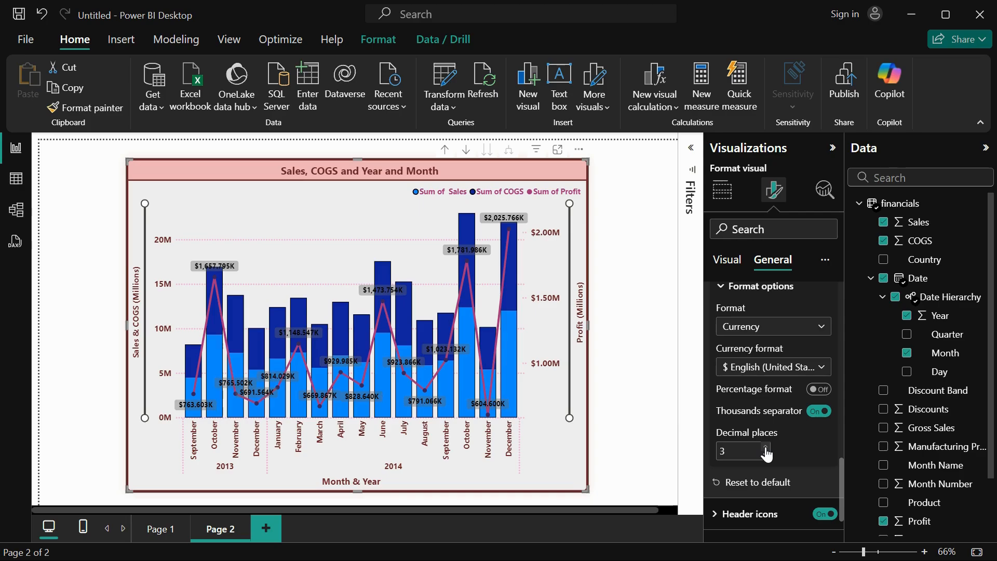
scroll(768, 486, down, 2)
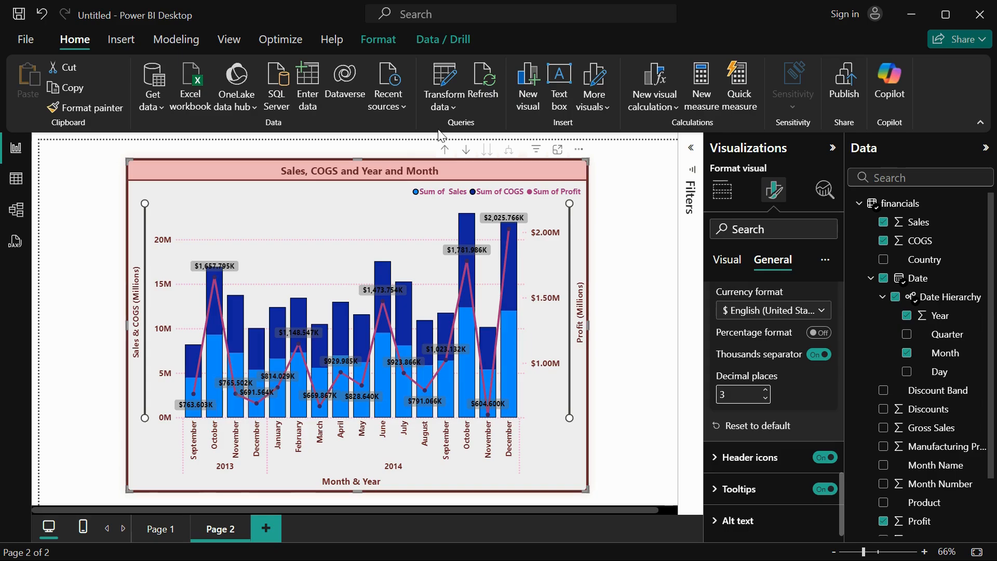
Drill the chart up to years, view the month-only level, return to years and expand all down to year and month.
click(445, 150)
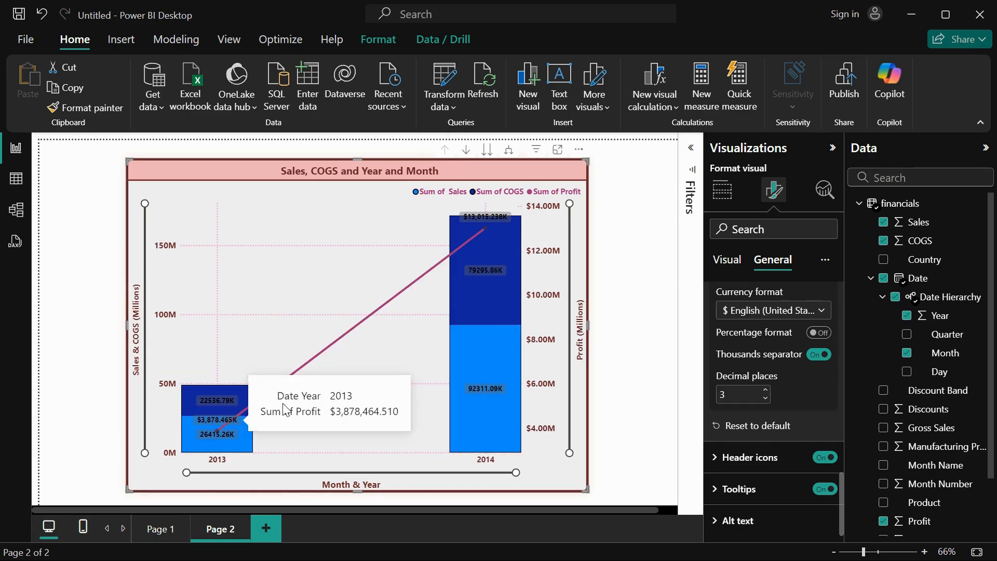
mouse_move(512, 351)
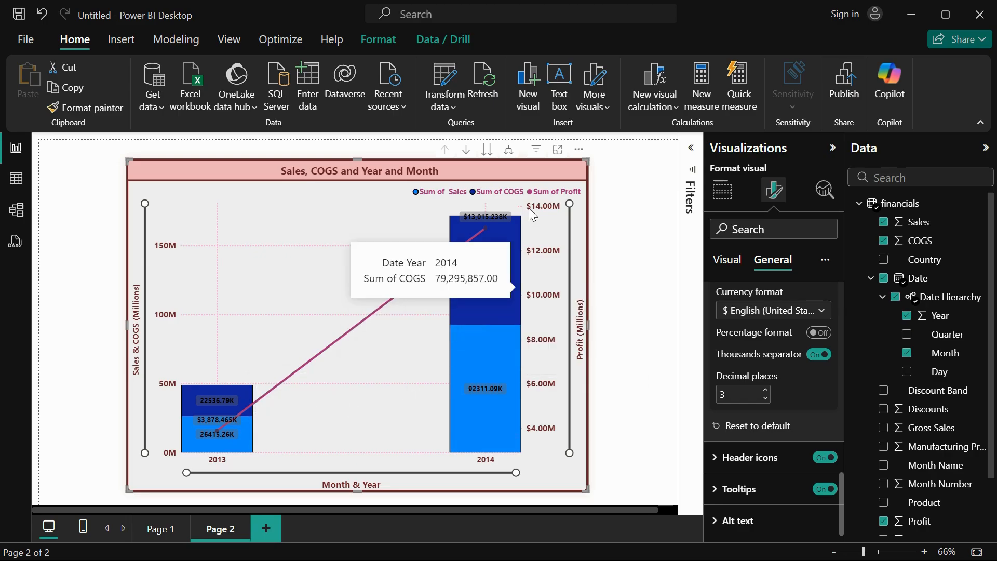
click(488, 152)
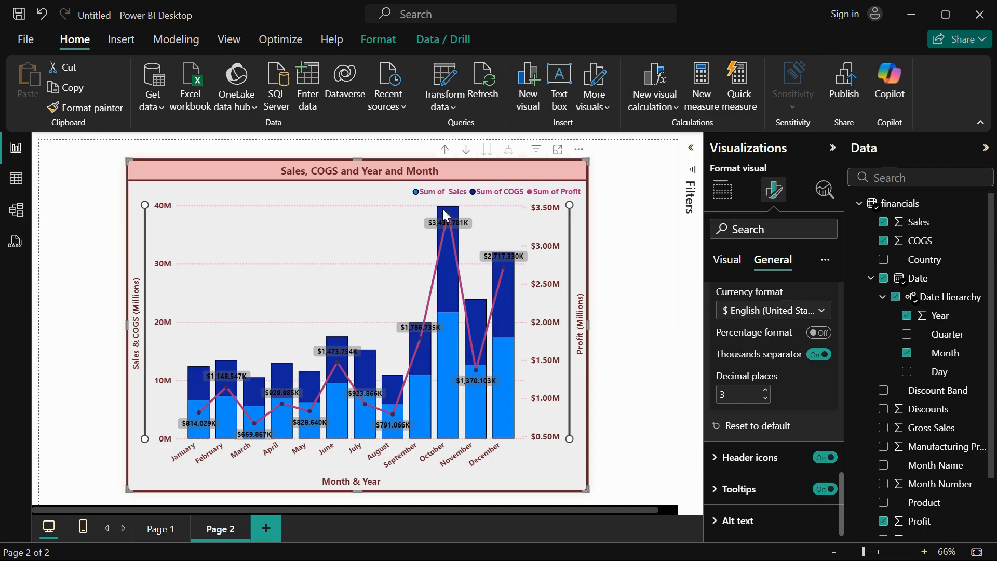
click(445, 150)
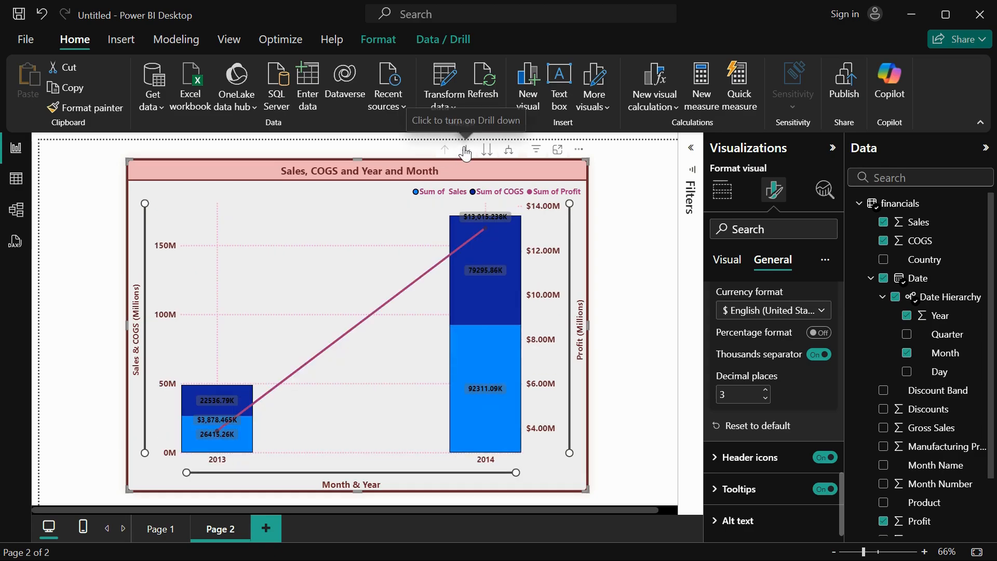
click(509, 152)
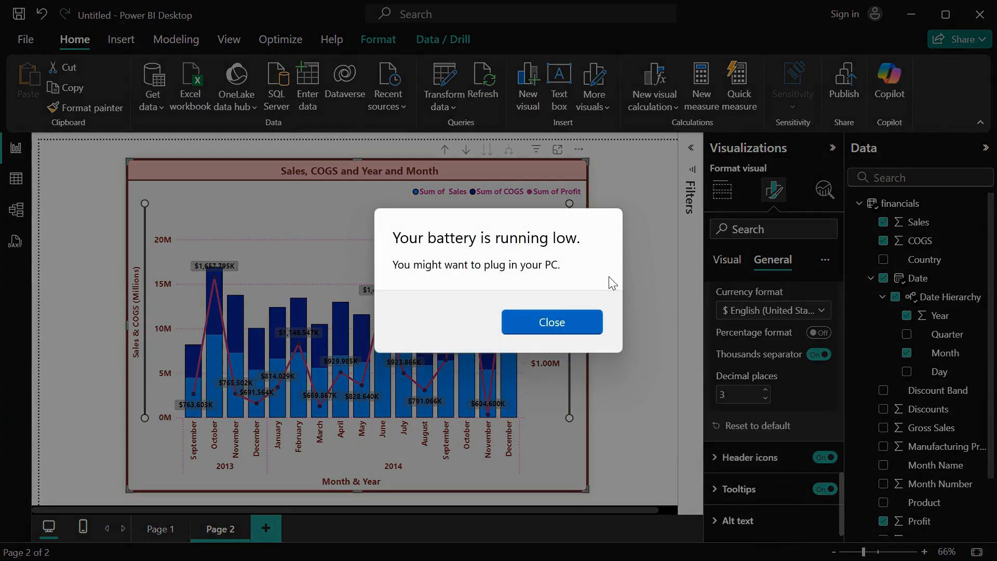
Dismiss the low-battery notification and return to the report.
click(546, 322)
mouse_move(648, 549)
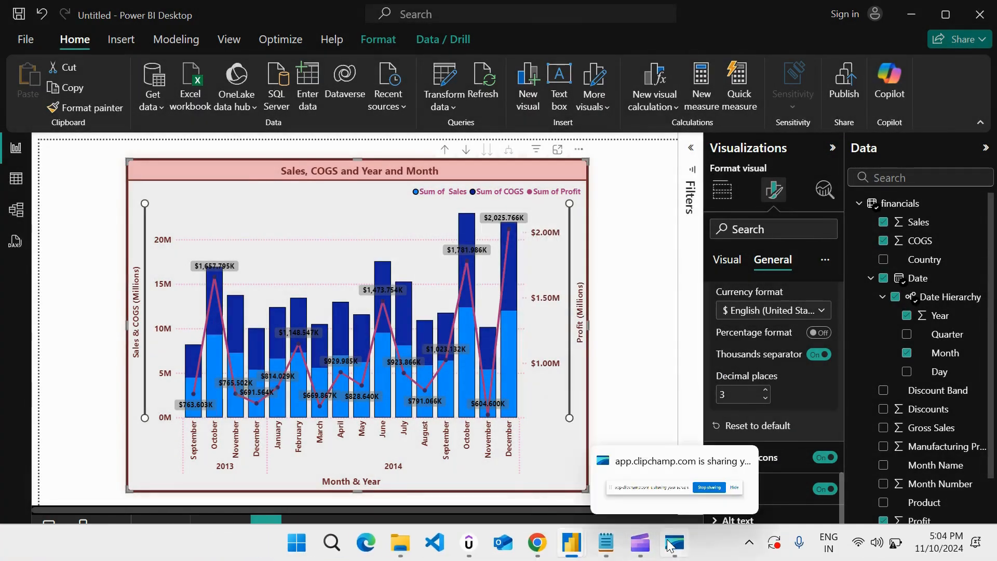
click(586, 514)
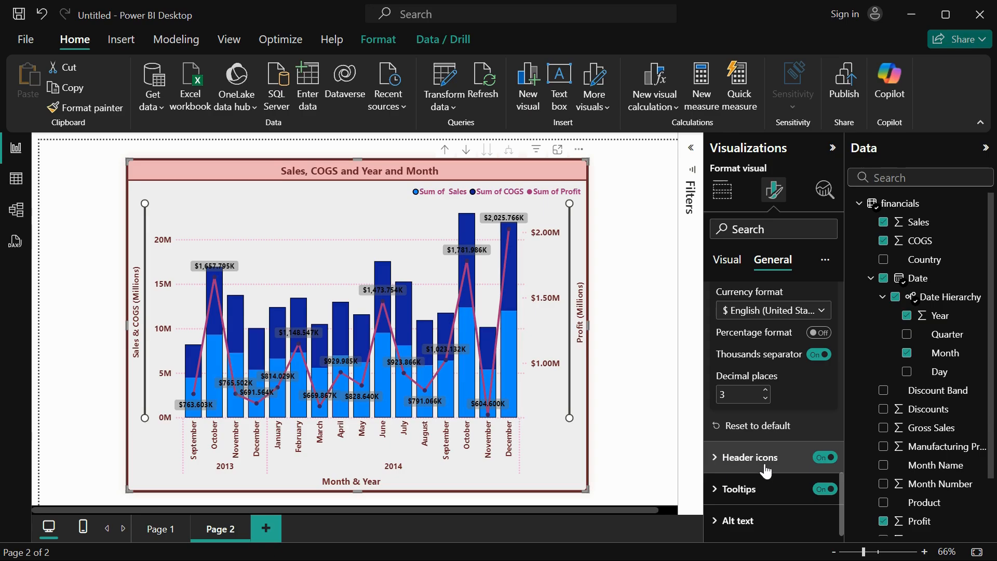
Open the chart's header icons settings, try switching the icons off and on, and leave them turned off.
click(715, 458)
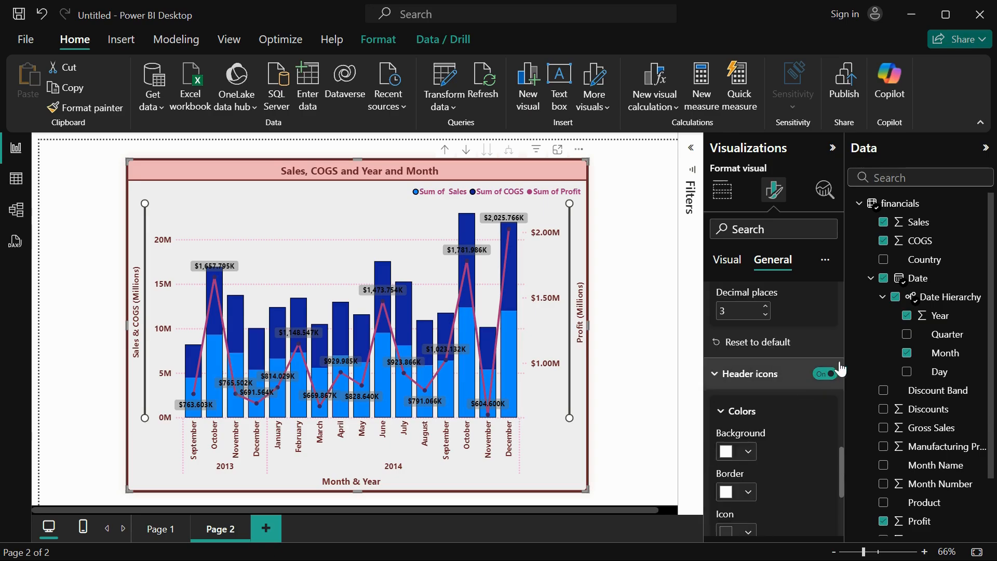
click(826, 374)
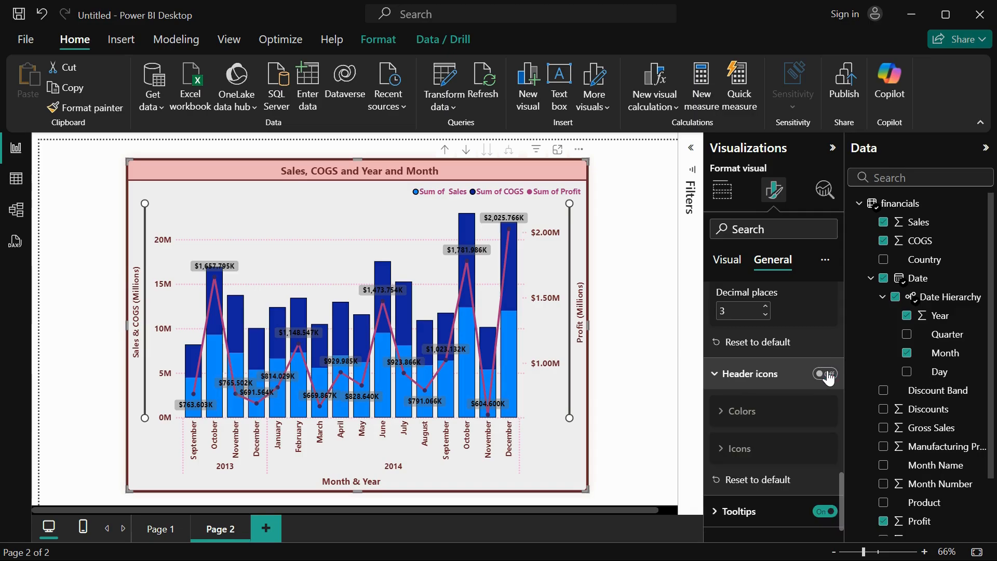
click(828, 375)
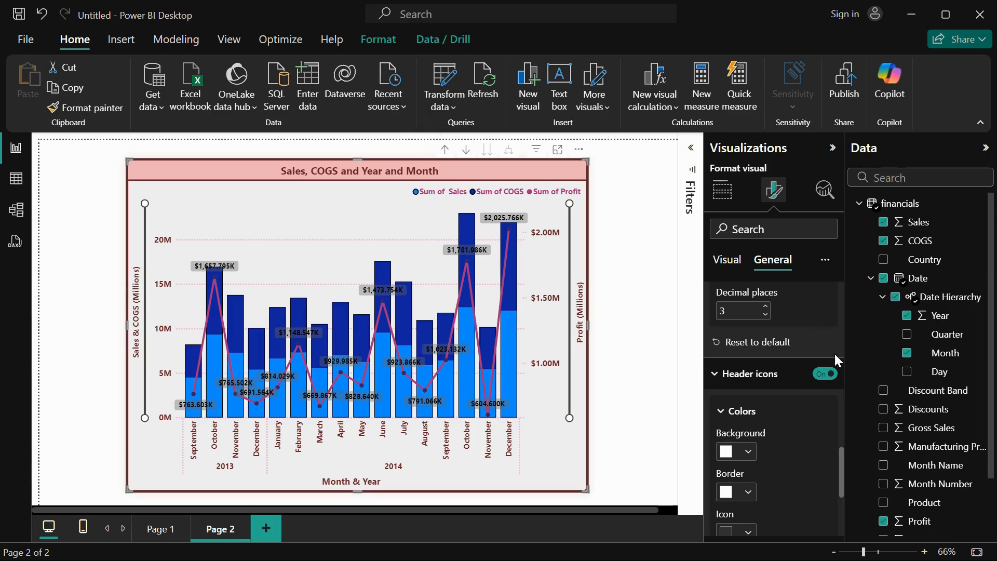
click(829, 376)
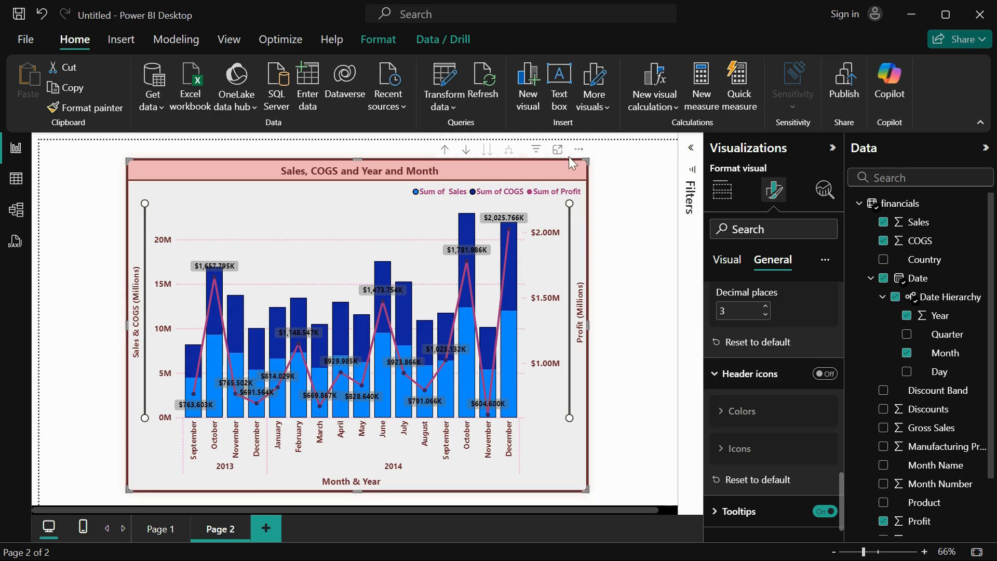
Turn the chart's header icons on and set their background to light pink and their border to dark red.
click(825, 375)
scroll(755, 439, down, 1)
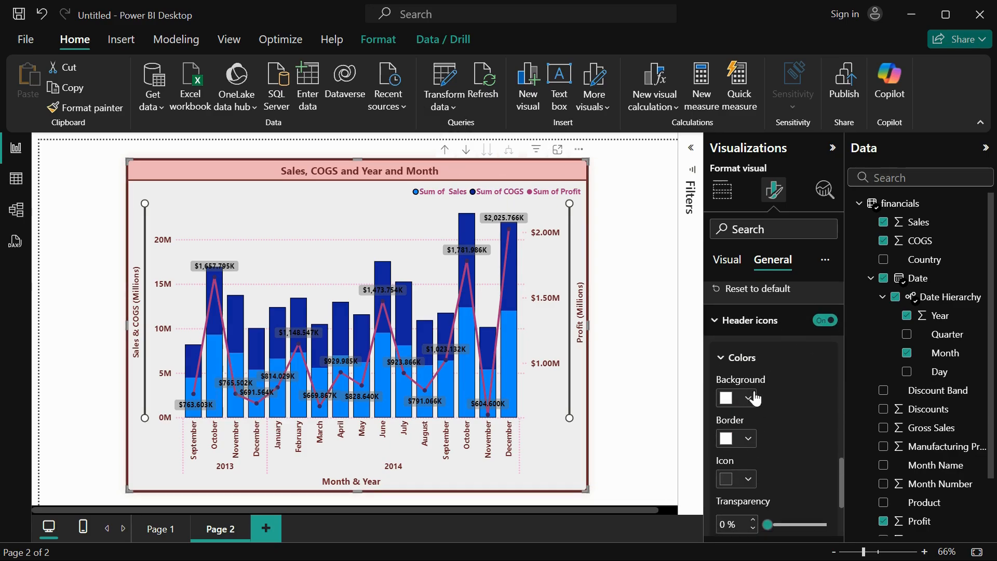
click(749, 398)
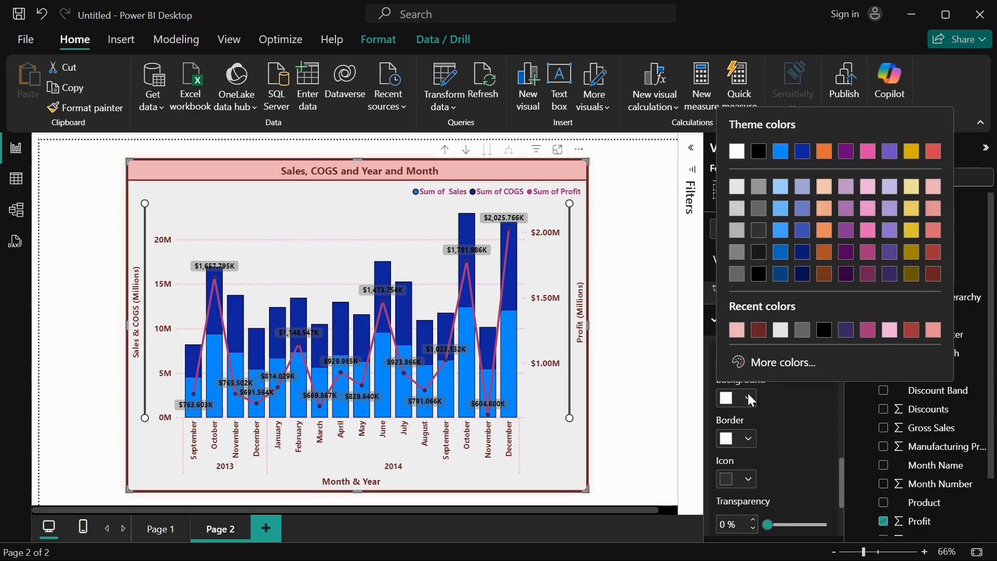
click(736, 330)
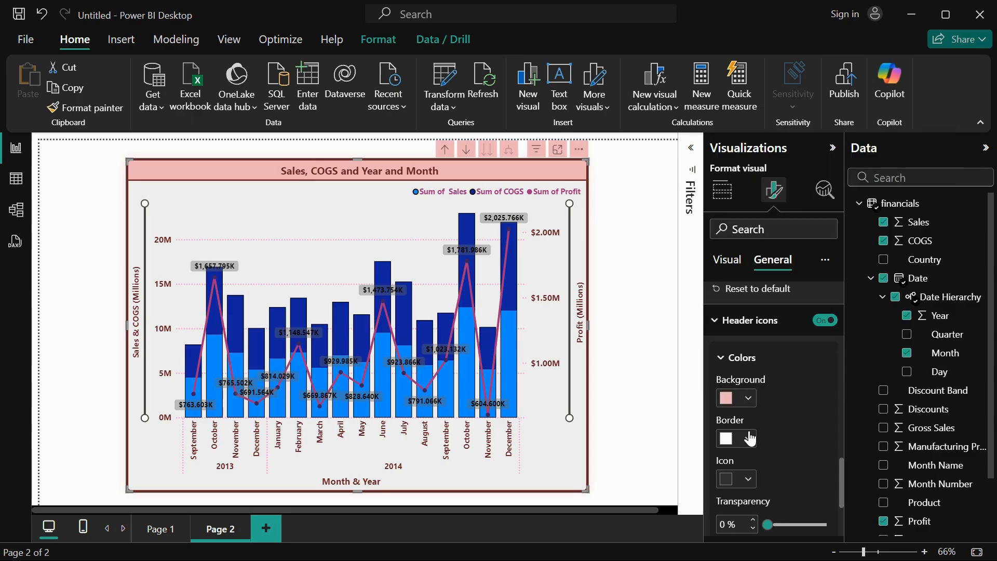
click(749, 438)
click(758, 370)
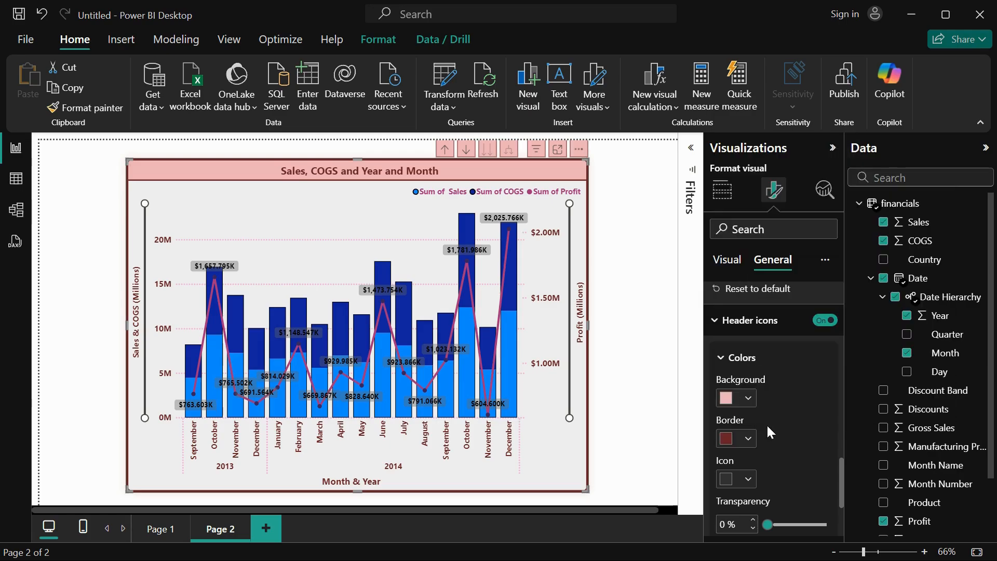
Set the header icons' icon color to dark red and their transparency to 29%.
scroll(767, 424, down, 2)
click(747, 402)
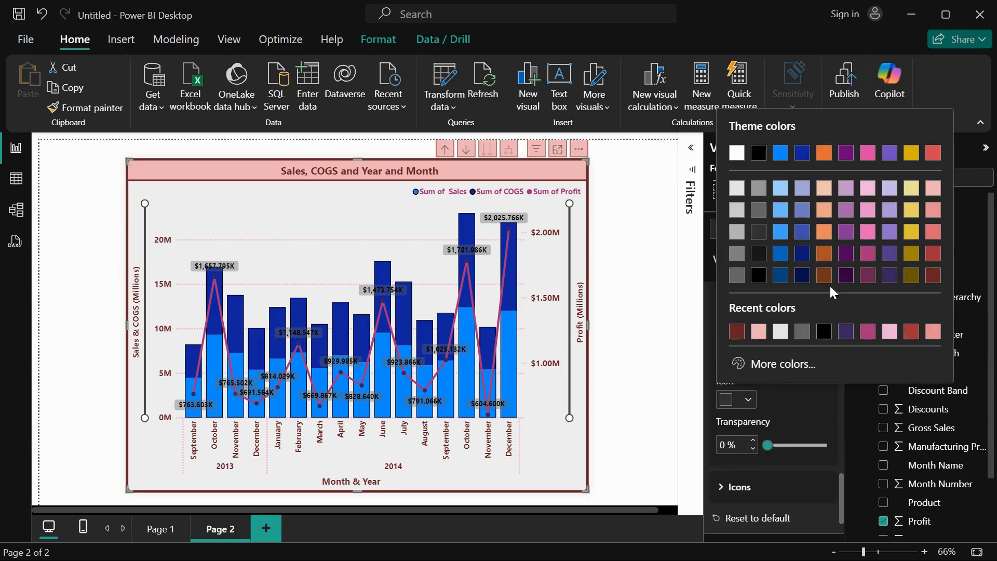
click(938, 278)
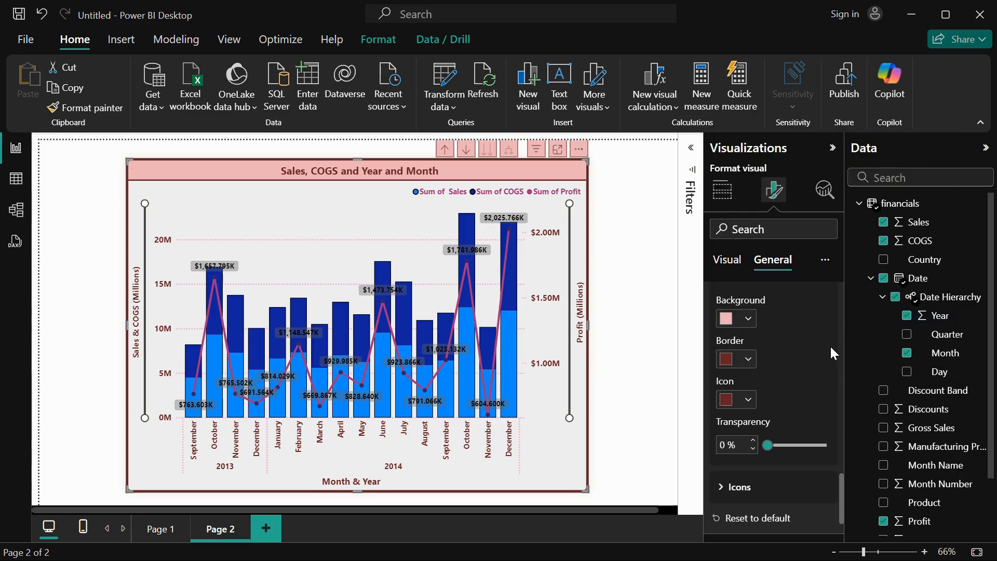
scroll(830, 348, down, 2)
mouse_move(770, 383)
mouse_down()
mouse_move(799, 383)
mouse_move(784, 383)
mouse_up()
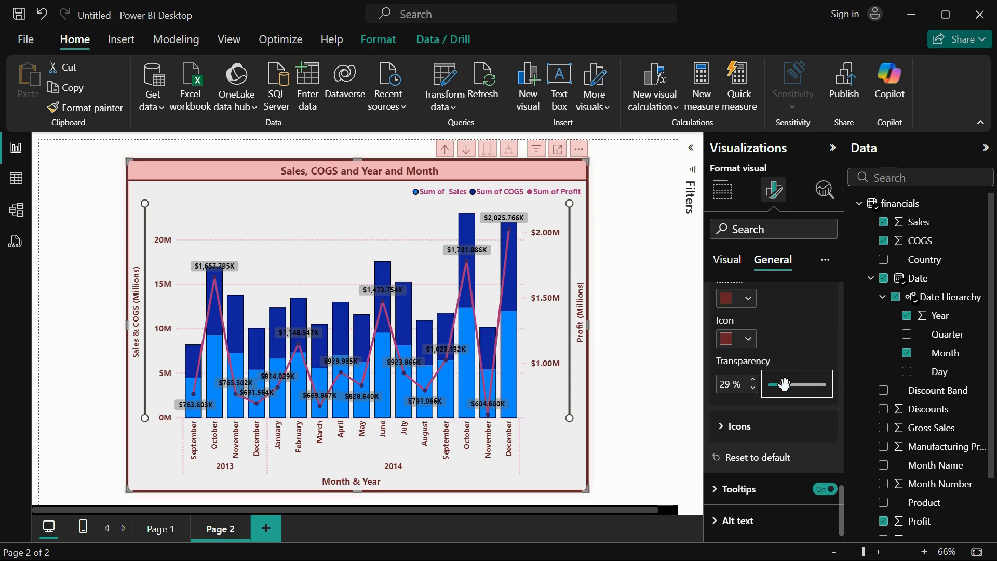
Review the list of individual header icons that can be switched on or off for the chart.
click(737, 425)
scroll(758, 428, down, 2)
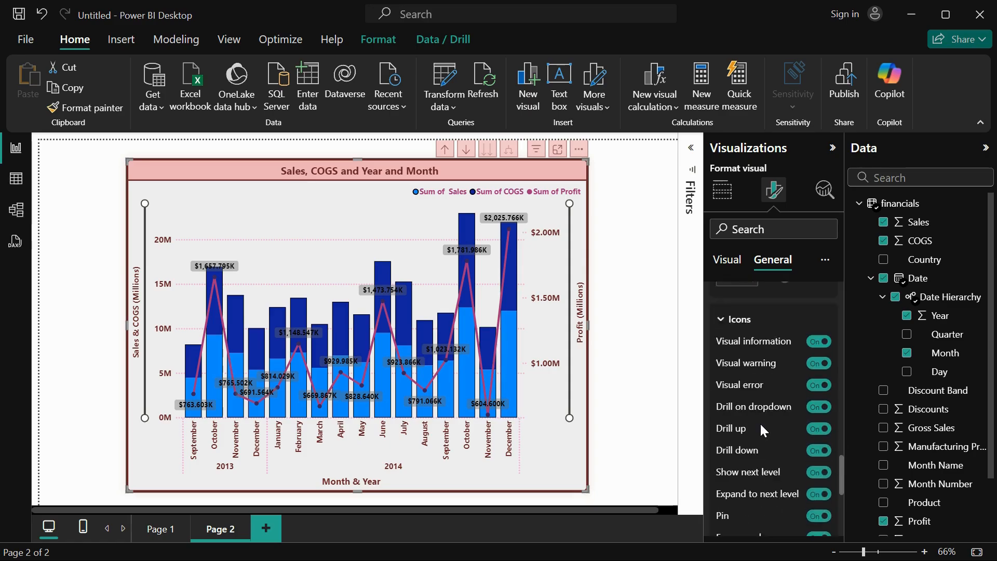
scroll(759, 422, down, 5)
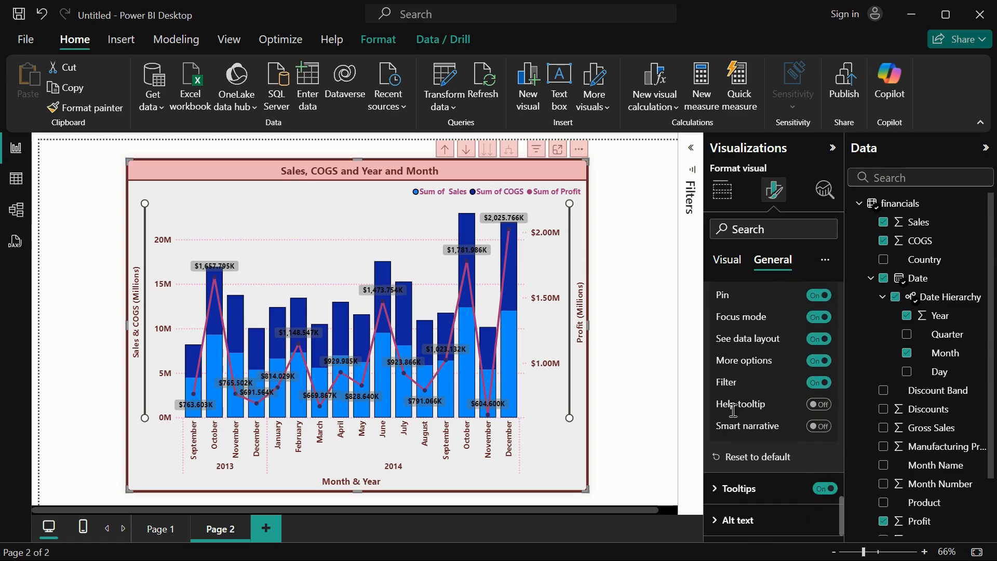
scroll(771, 294, up, 6)
scroll(771, 294, down, 6)
Open the chart's tooltip options and inspect the tooltip of the December 2014 Sales column.
click(739, 487)
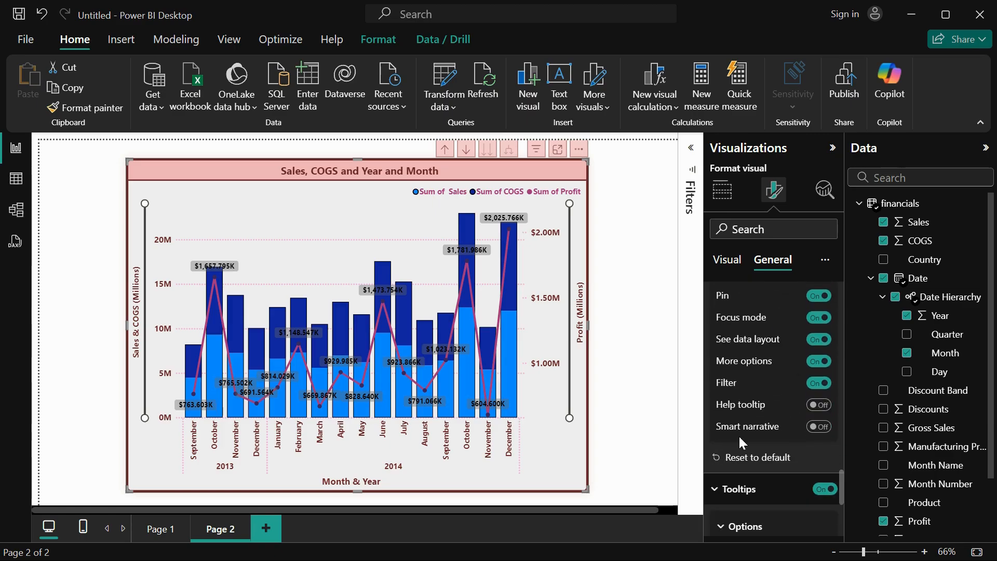
scroll(740, 439, down, 3)
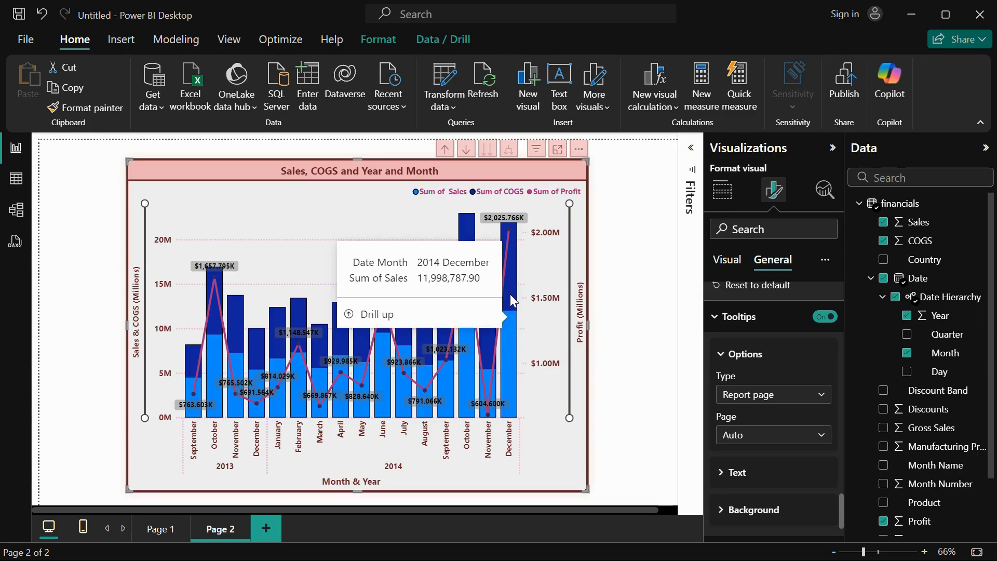
mouse_move(512, 299)
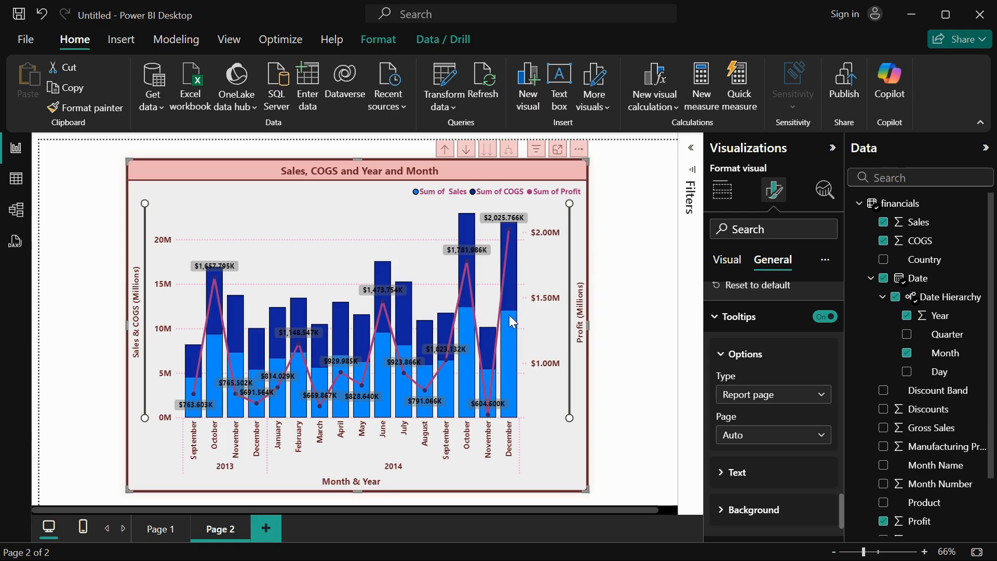
mouse_move(510, 321)
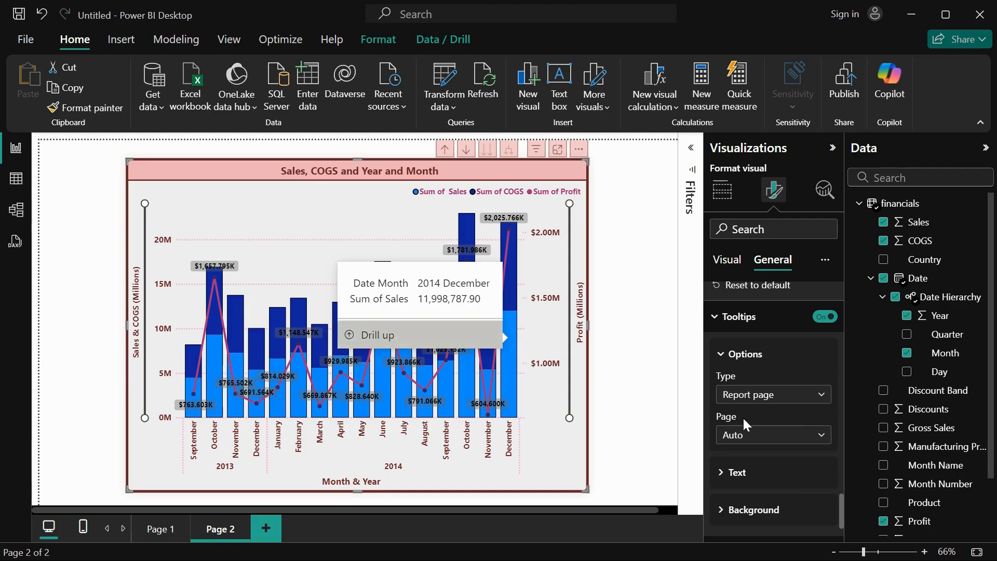
Format the tooltip text with a Segoe UI variant at size 11, dark red labels and light red values, and check it on a column.
click(765, 473)
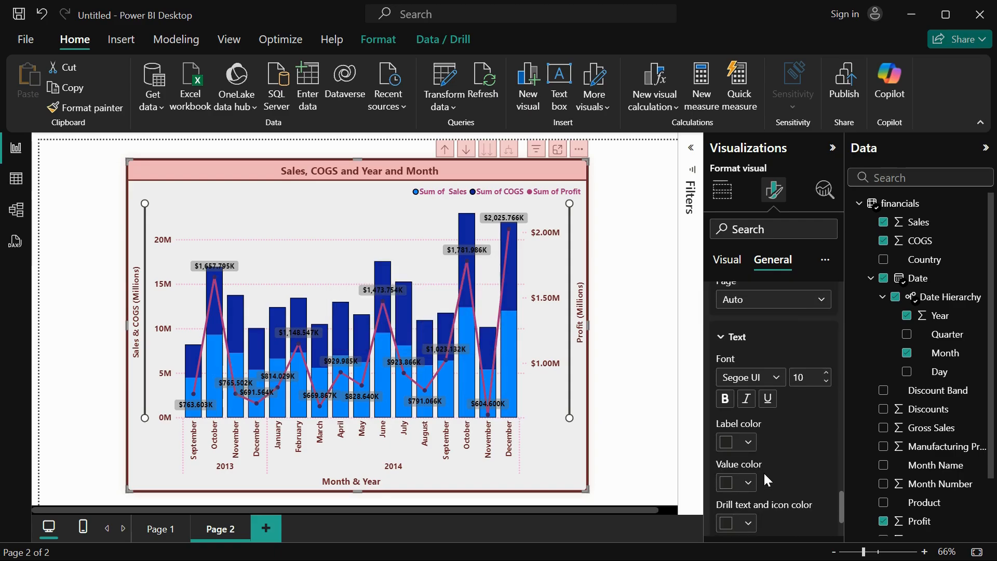
click(779, 378)
click(762, 279)
click(746, 449)
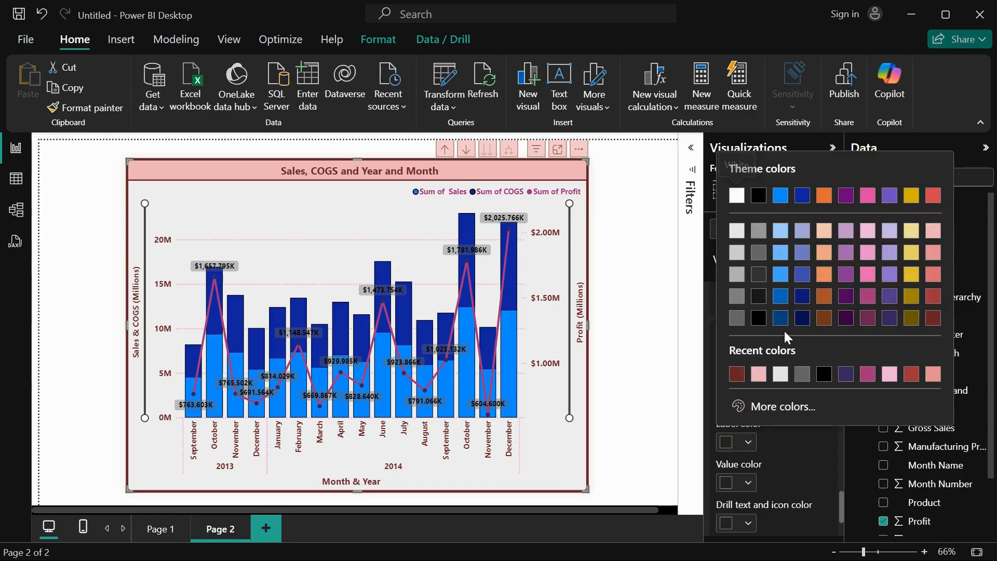
click(734, 371)
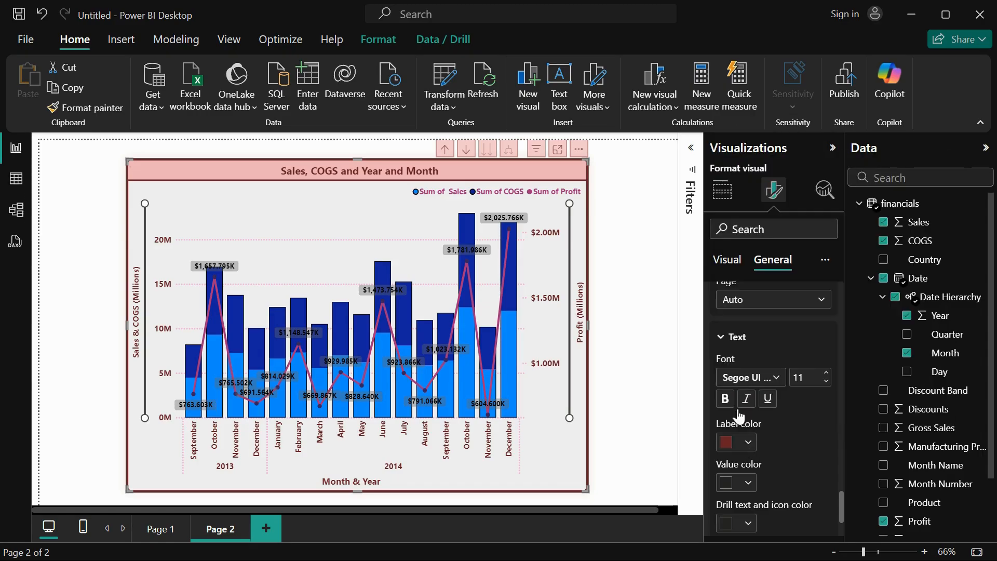
click(748, 484)
click(933, 314)
mouse_move(509, 351)
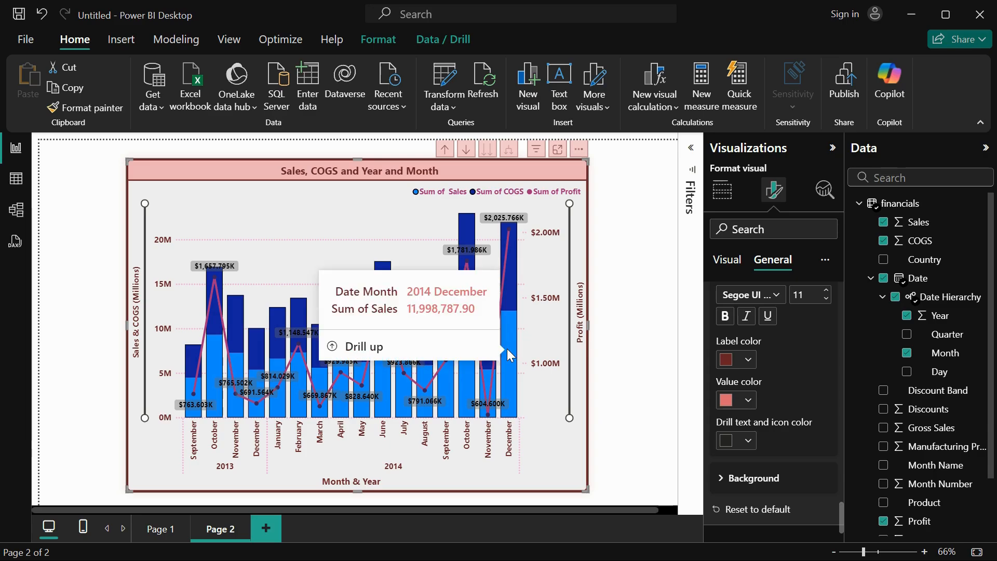
Set the tooltip background color to light gray.
click(778, 475)
scroll(778, 467, down, 2)
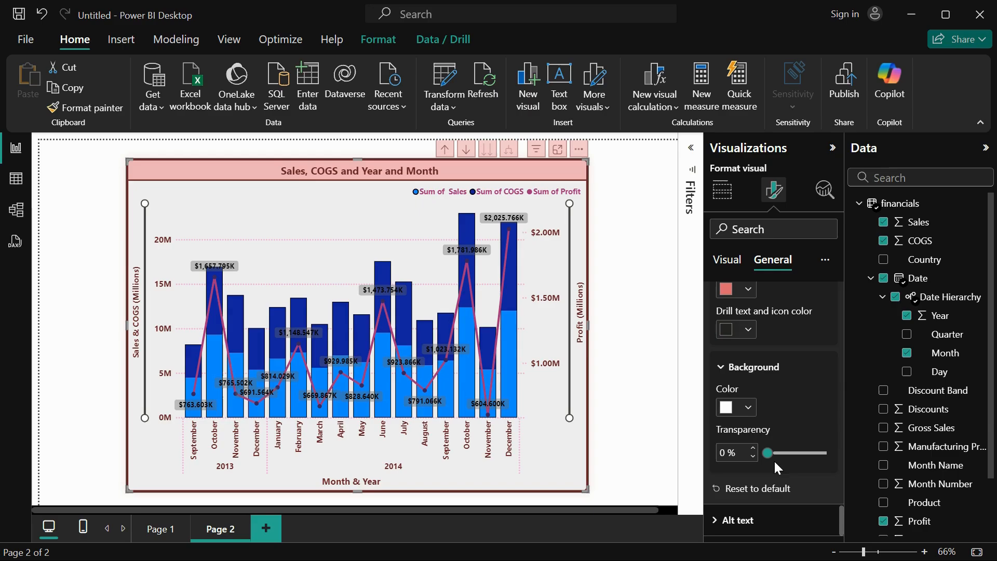
click(748, 408)
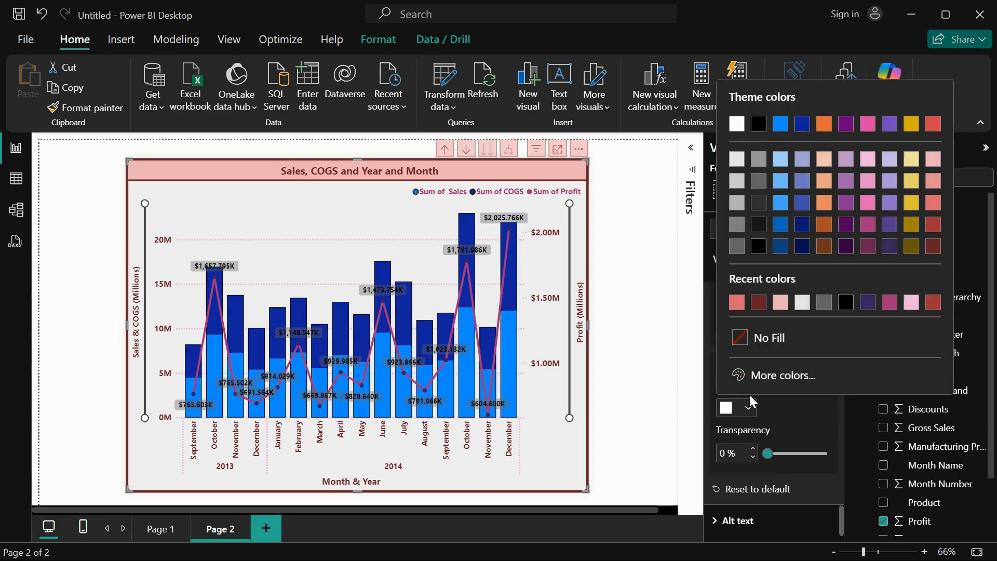
click(740, 180)
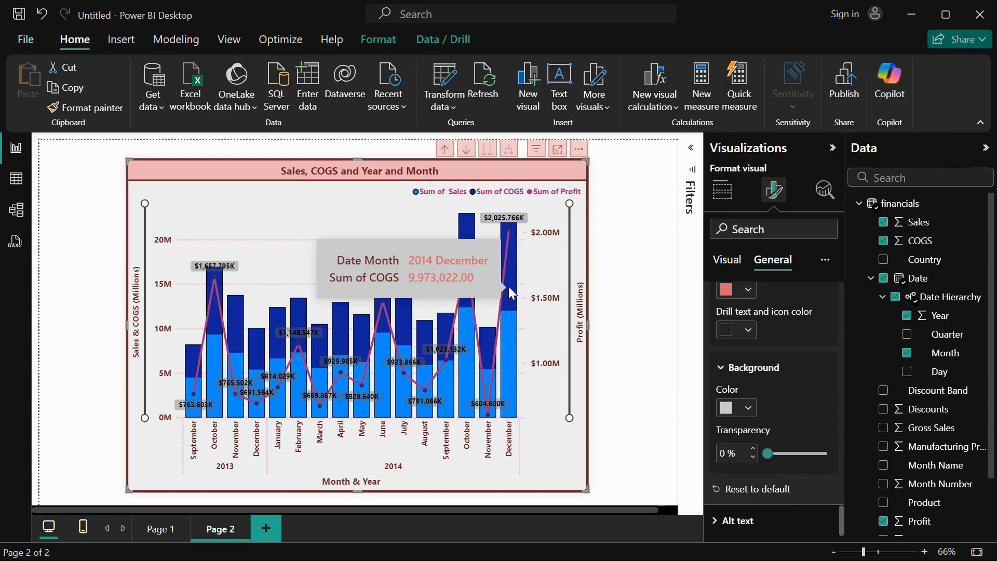
Try a tooltip background transparency of 48%, return it to 0% and check the tooltip on the August column.
drag(767, 450, 795, 450)
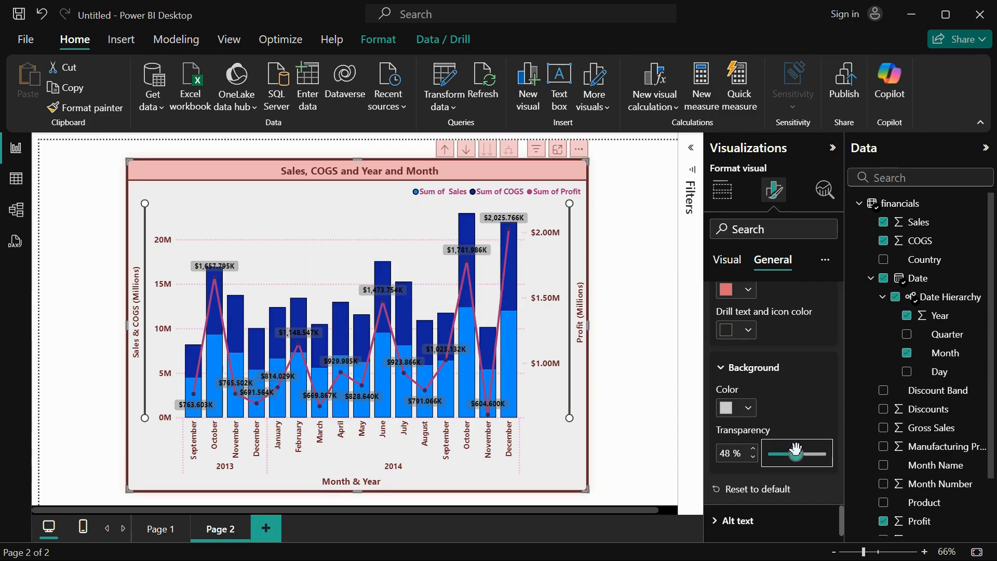
mouse_move(511, 351)
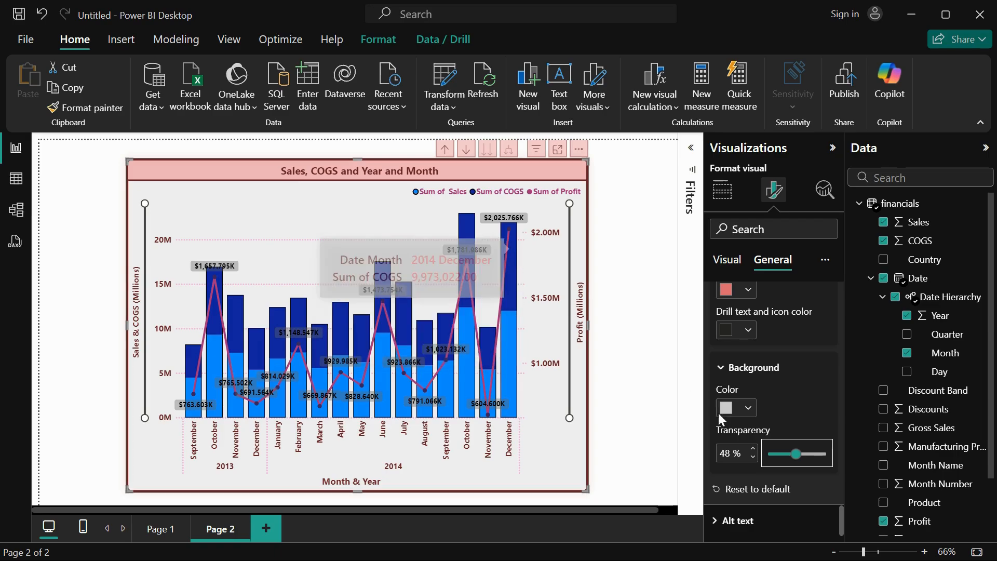
drag(797, 455, 766, 454)
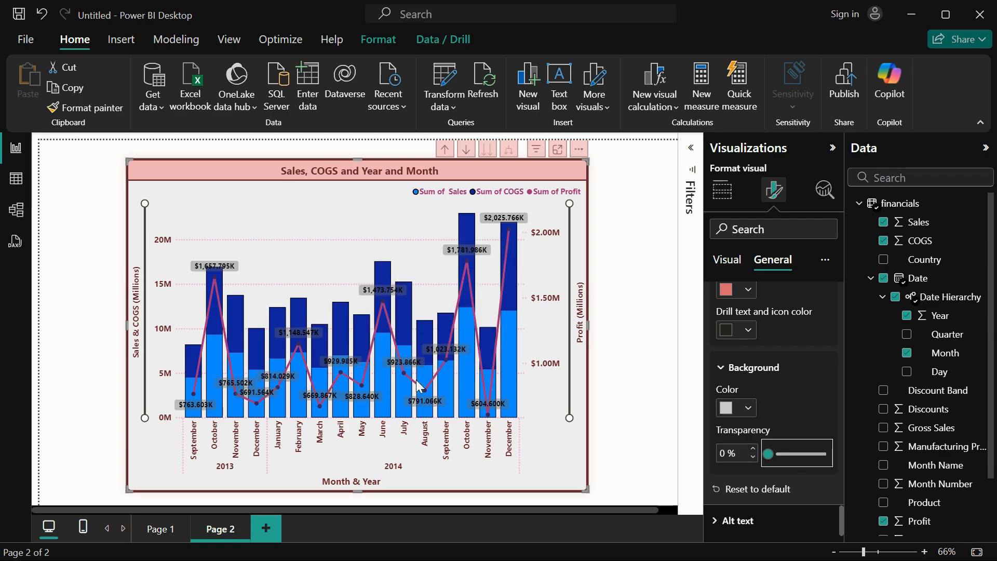
mouse_move(420, 343)
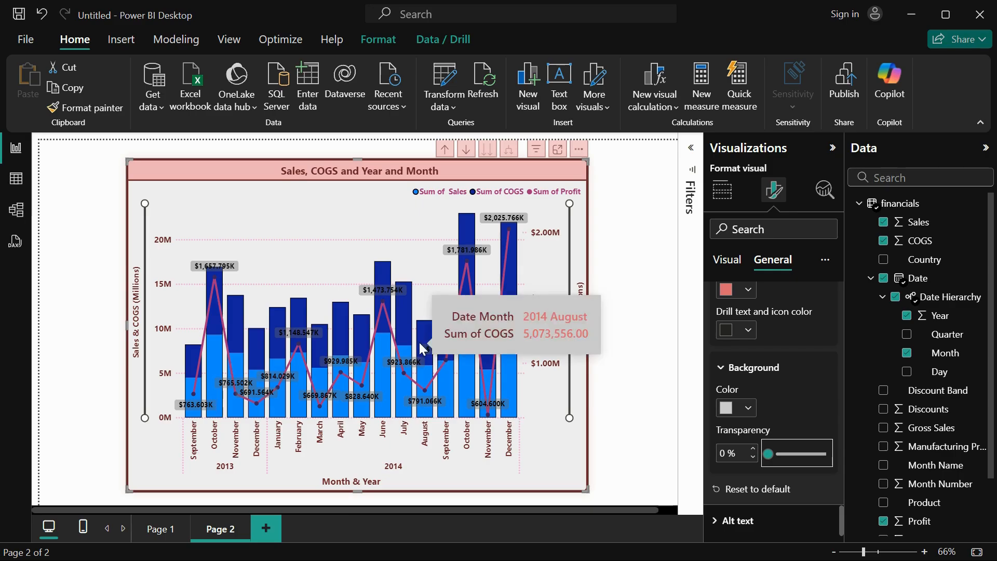